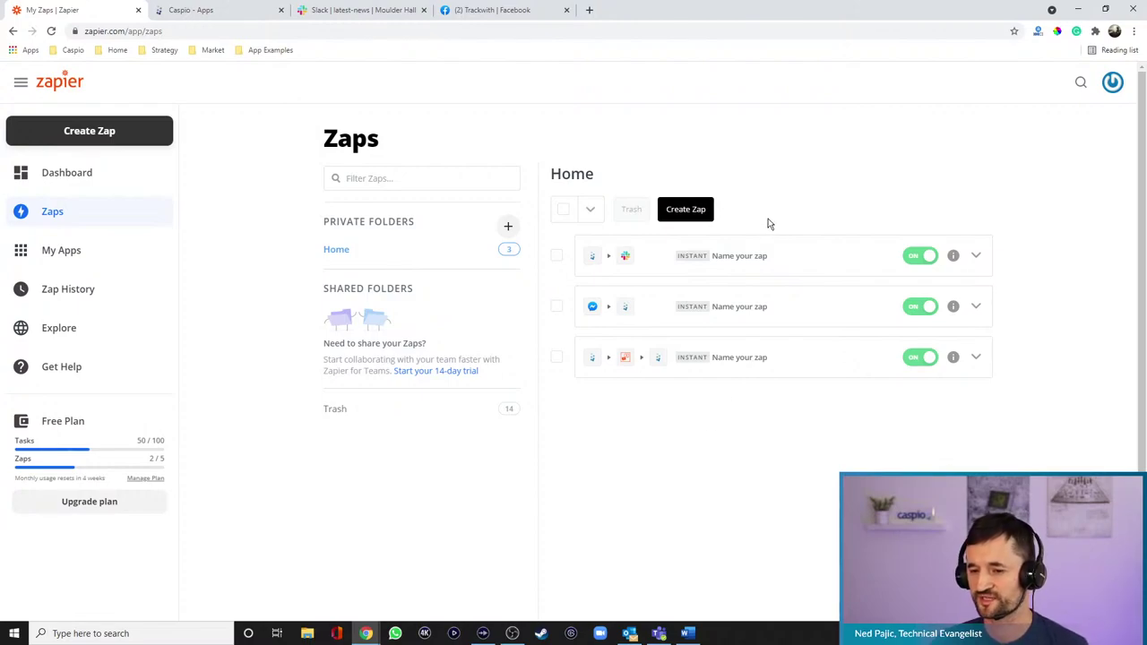
Start a custom Zap, search its trigger apps for "caspio", and return to the Zaps list
{"action": "left_click", "coordinate": [686, 211]}
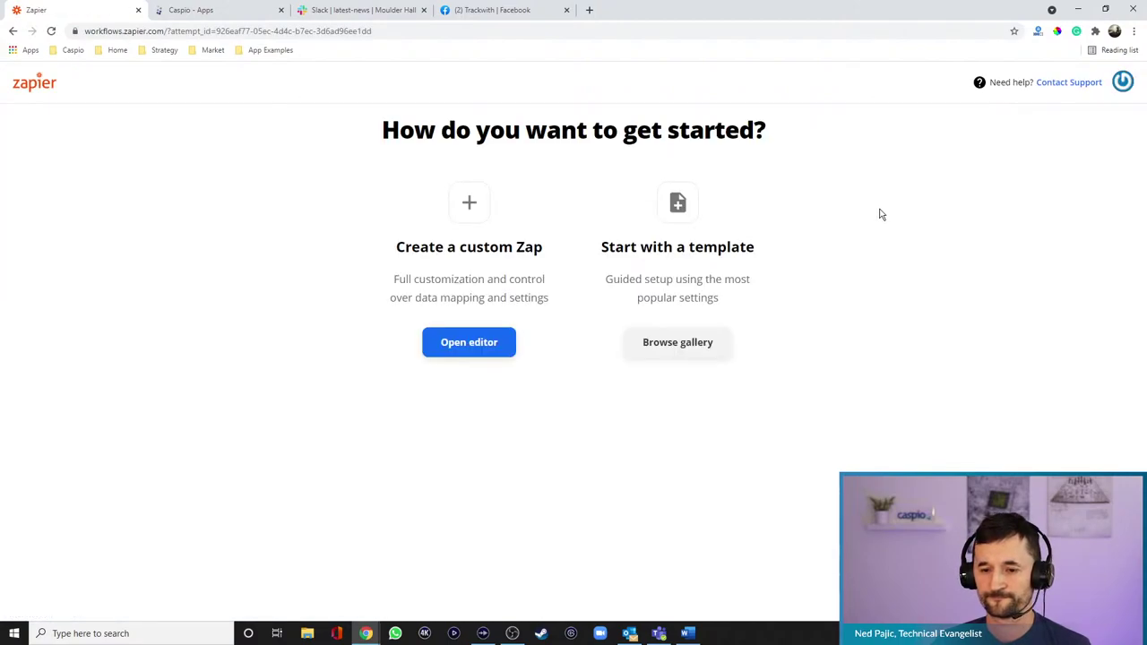
{"action": "left_click", "coordinate": [481, 346]}
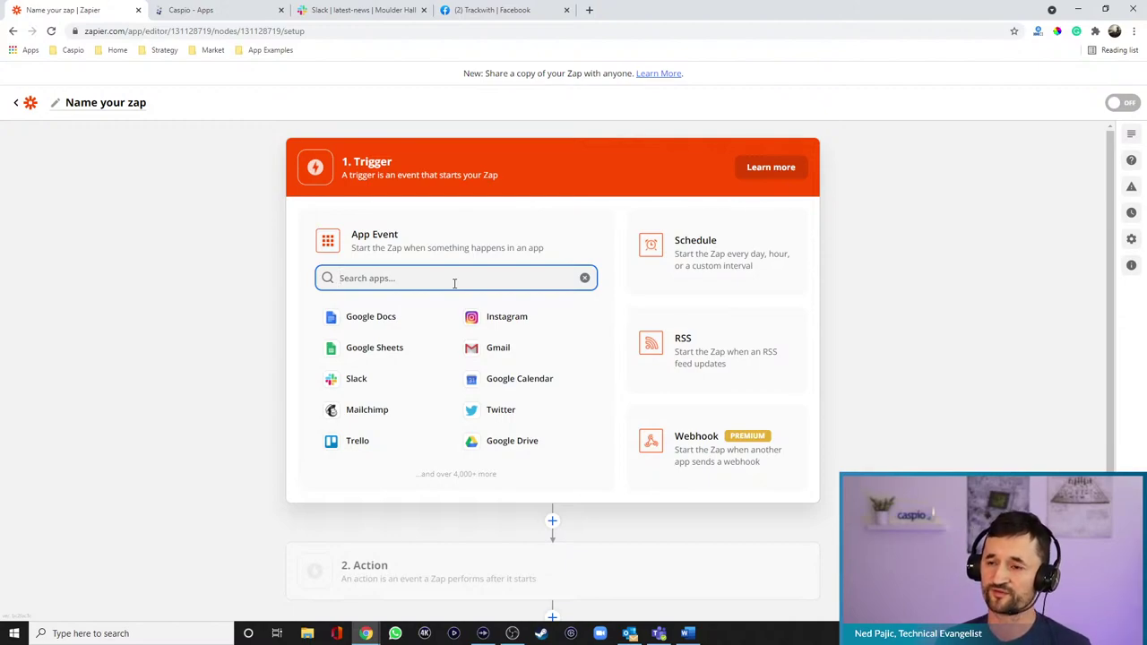
{"action": "scroll", "coordinate": [555, 313], "scroll_direction": "down", "scroll_amount": 1}
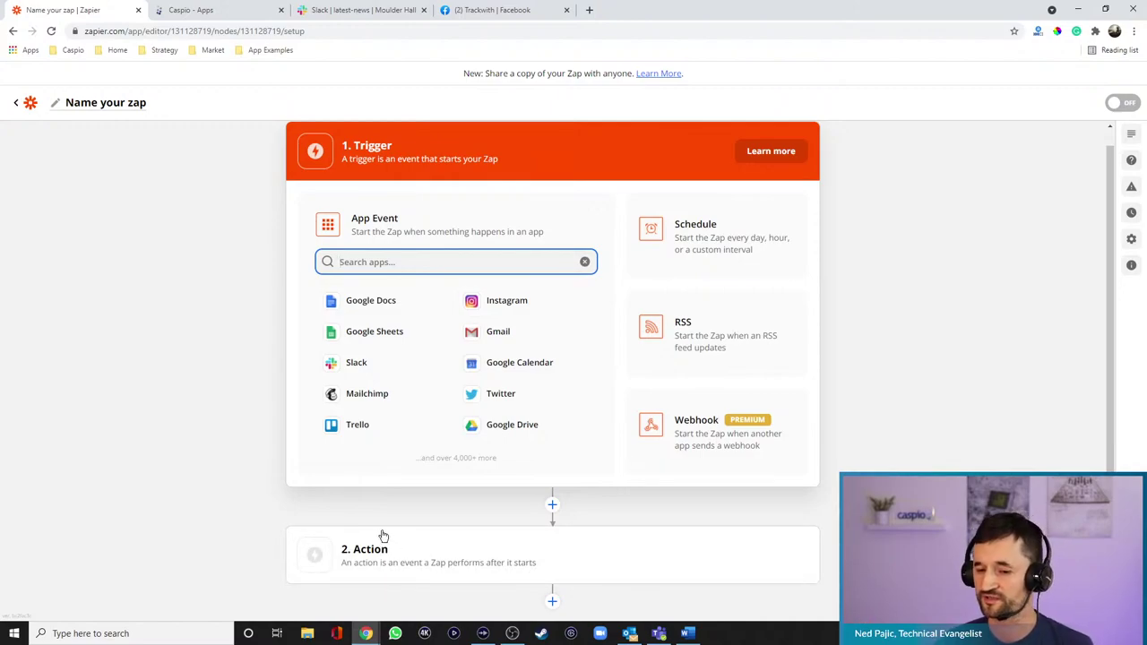
{"action": "type", "text": "caspio"}
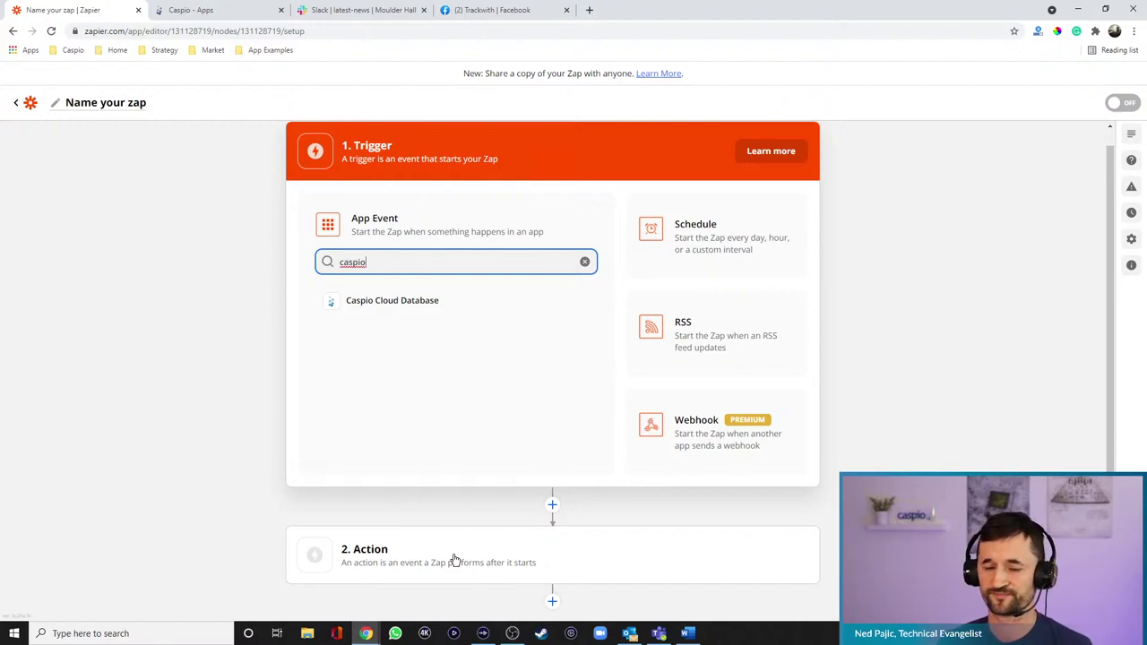
{"action": "left_click", "coordinate": [18, 106]}
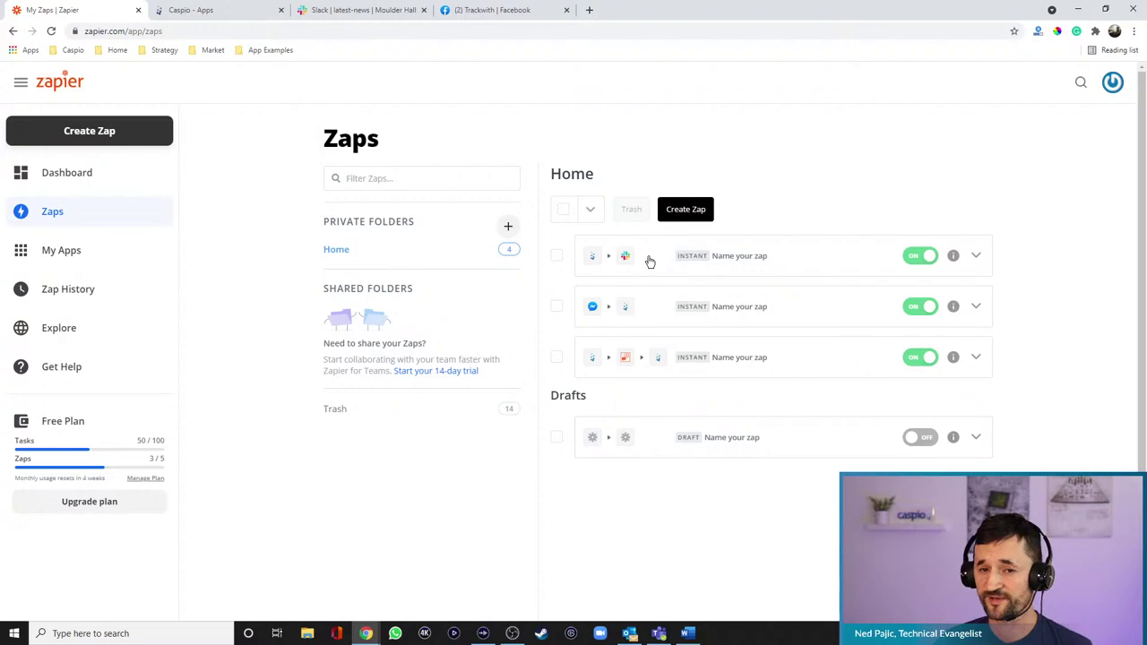
Switch to Caspio, open the Demo - Slack app and preview its Submit News DataPage
{"action": "left_click", "coordinate": [251, 18]}
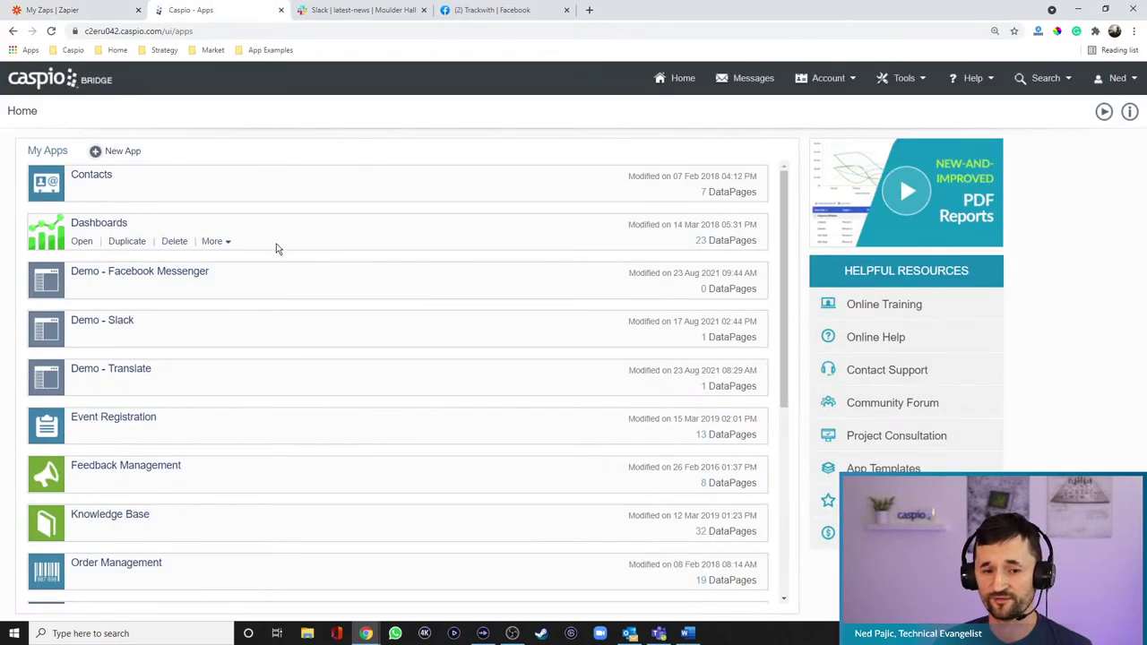
{"action": "left_click", "coordinate": [238, 339]}
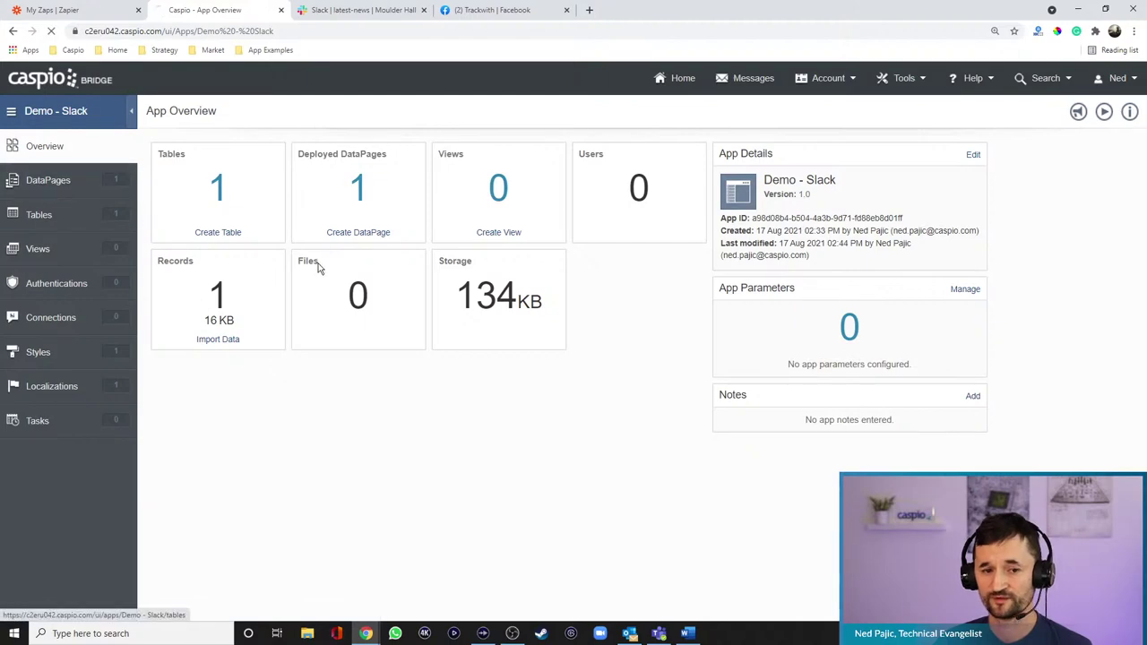
{"action": "mouse_move", "coordinate": [251, 194]}
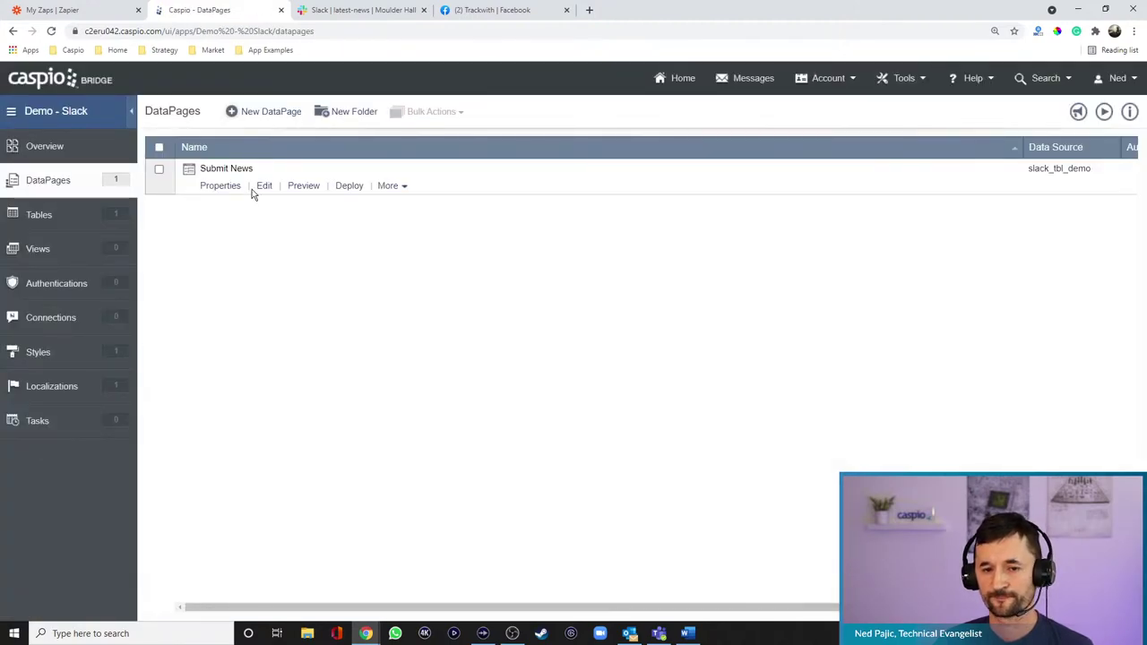
{"action": "left_click", "coordinate": [306, 187]}
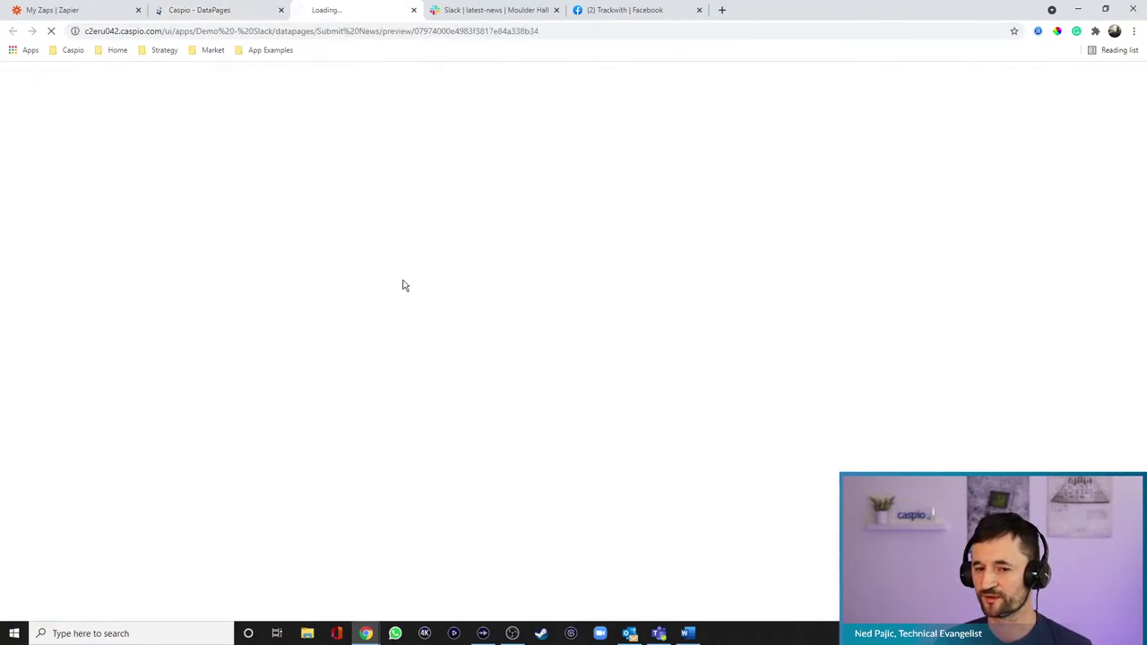
Submit the message "Today's livestream we'll be talking about Caspio to Slack integration." through the Submit News form
{"action": "left_click", "coordinate": [247, 116]}
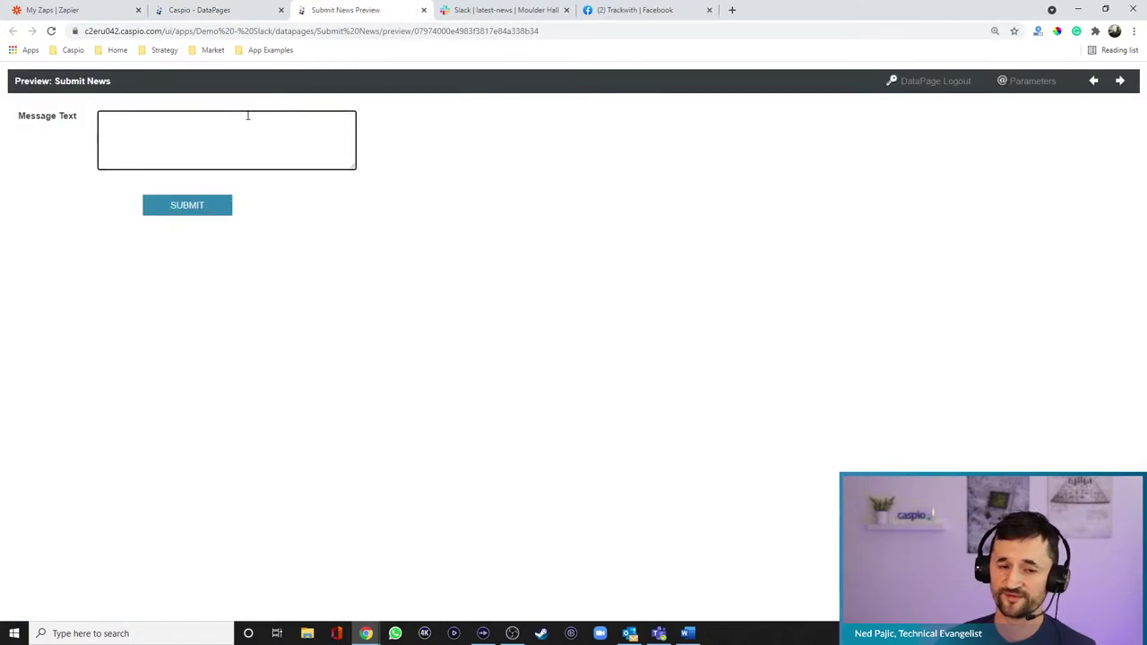
{"action": "type", "text": "Tod"}
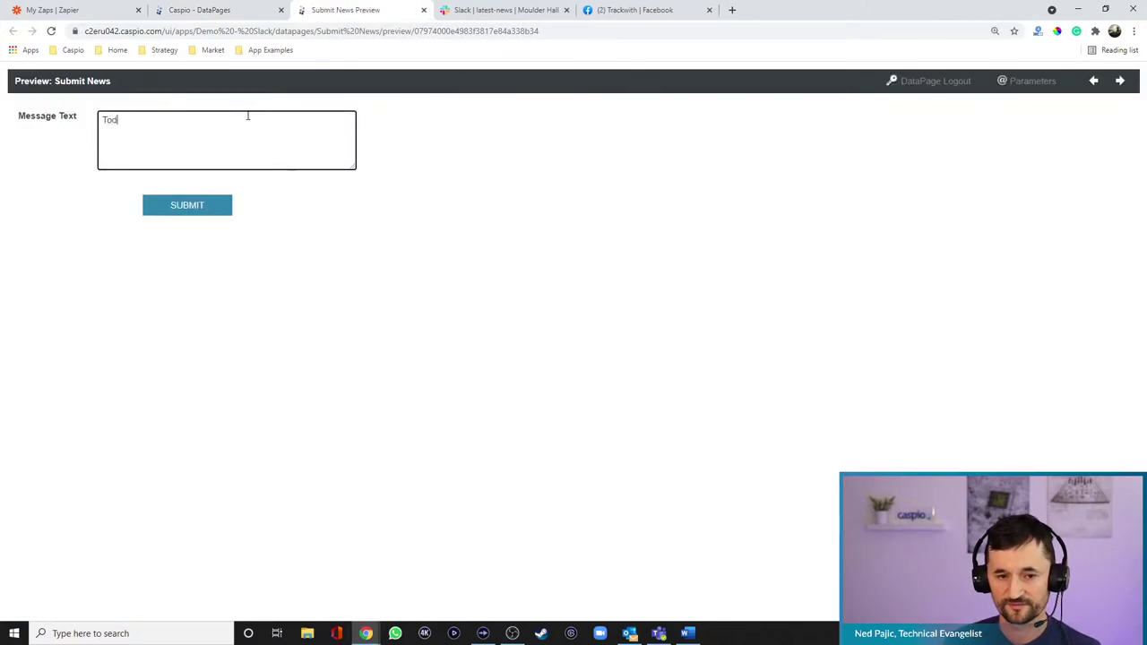
{"action": "type", "text": "ay's livestream "}
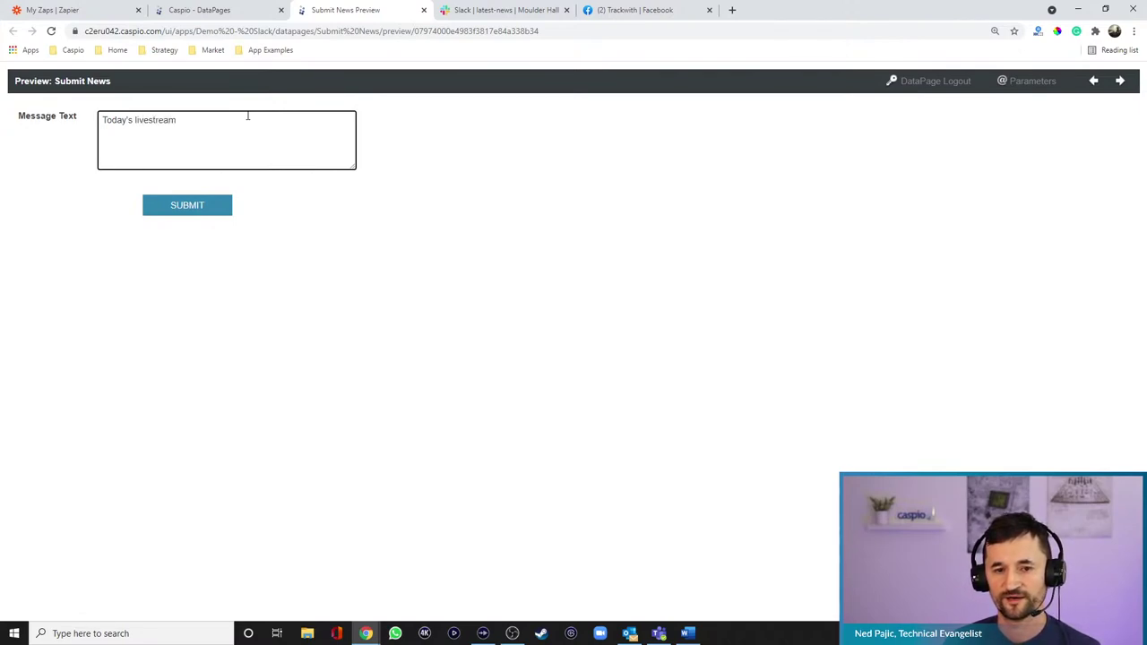
{"action": "type", "text": "we'll be talking a"}
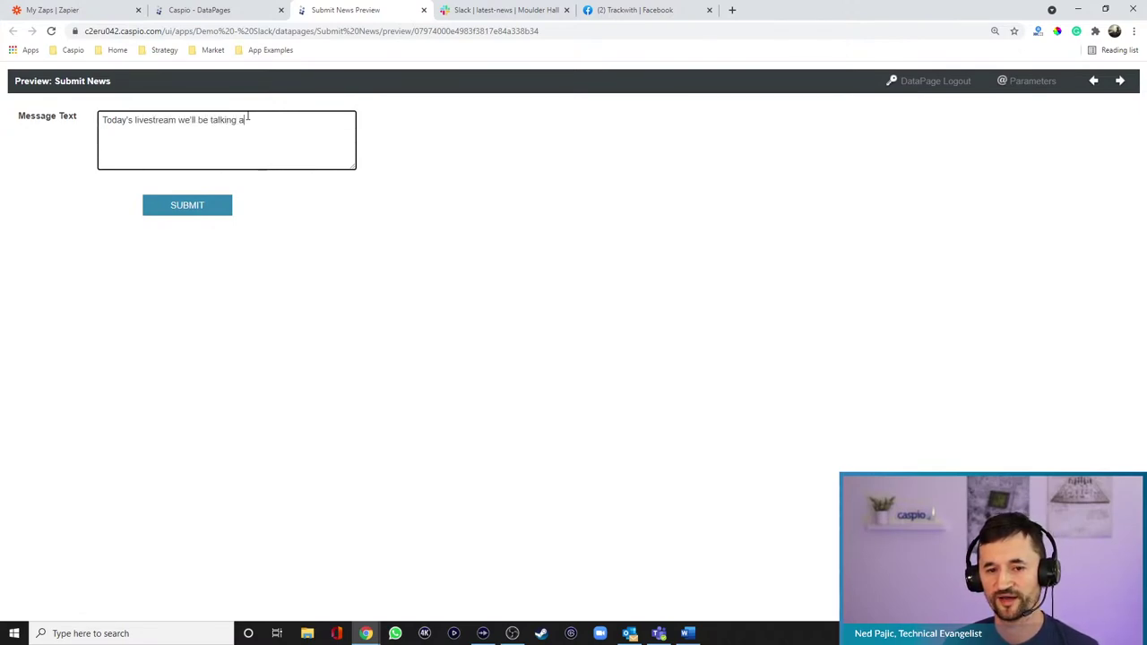
{"action": "type", "text": "bout Zapier to"}
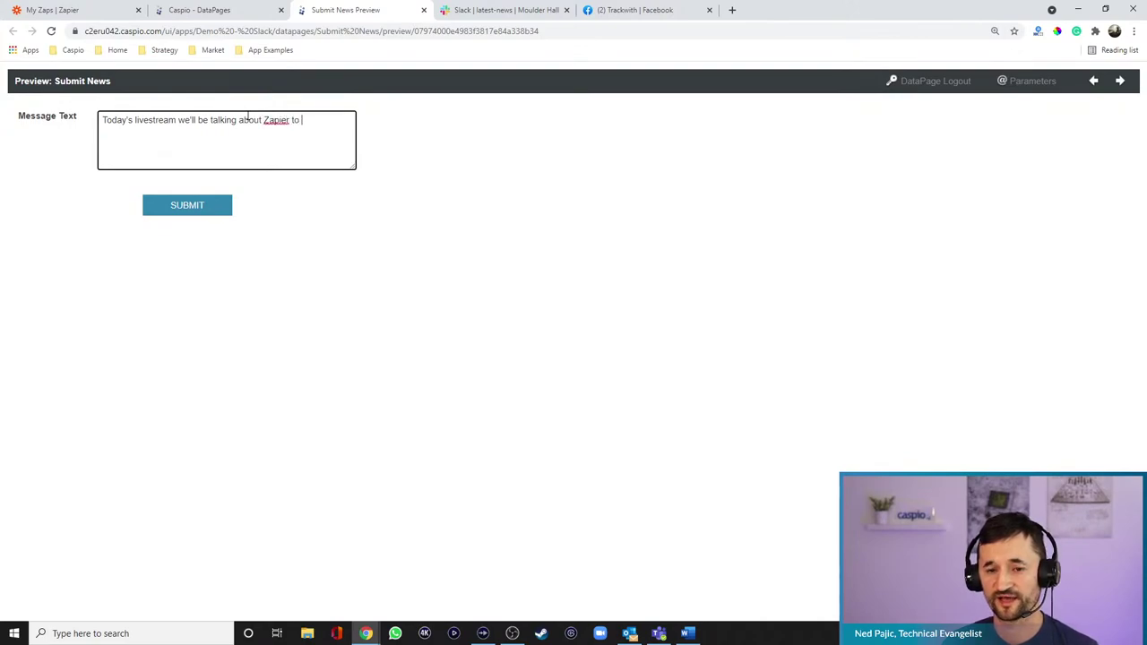
{"action": "key", "text": "BackSpace"}
{"action": "key", "text": "BackSpace"}
{"action": "key", "text": "BackSpace"}
{"action": "key", "text": "BackSpace"}
{"action": "type", "text": "Caspio to Slack integtration"}
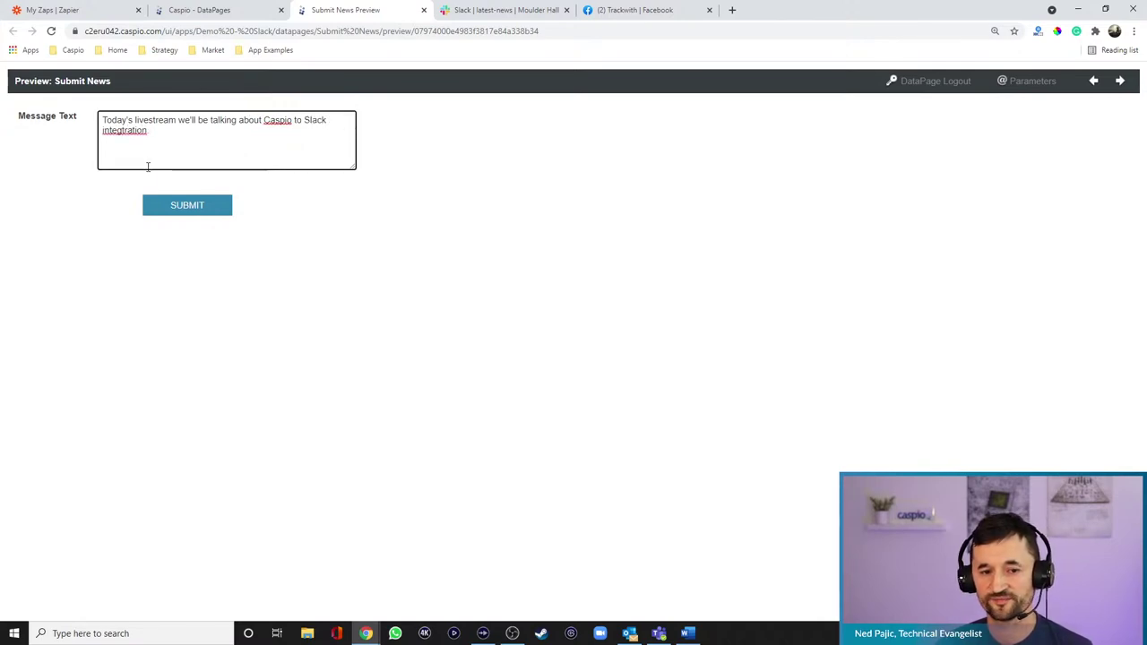
{"action": "right_click", "coordinate": [123, 131]}
{"action": "left_click", "coordinate": [147, 143]}
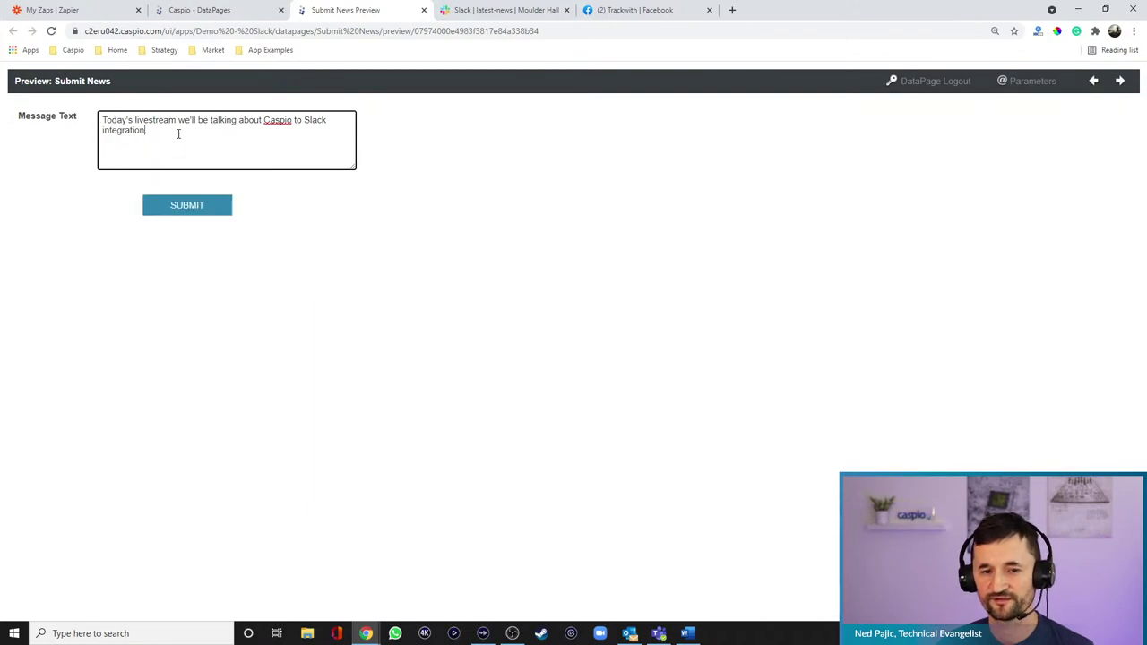
{"action": "left_click", "coordinate": [196, 206]}
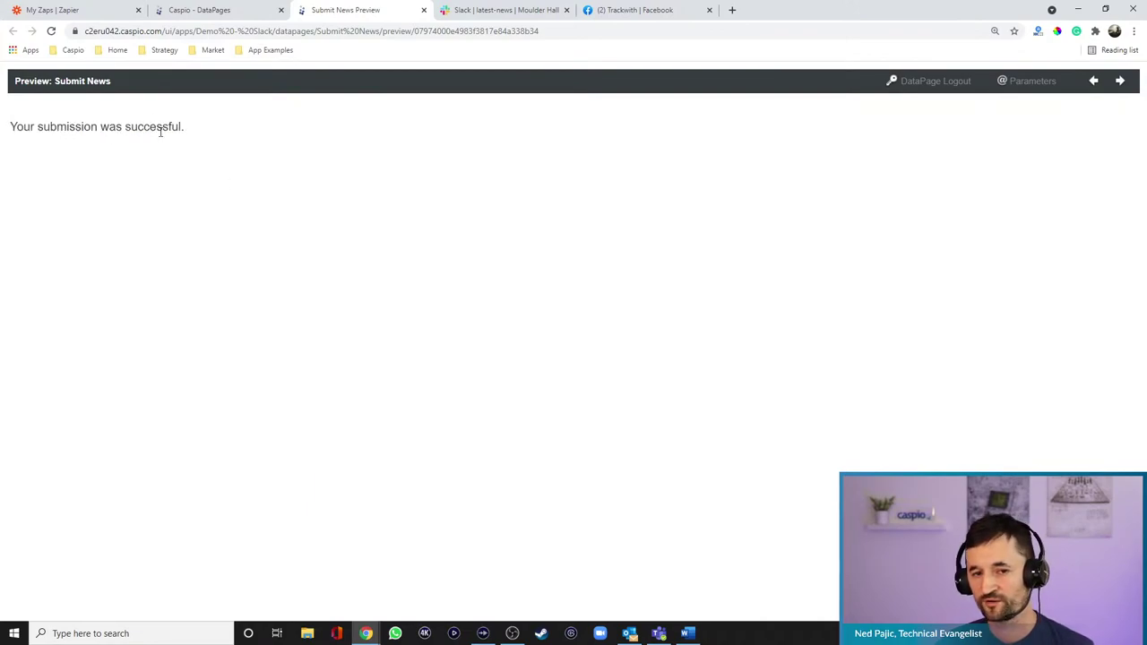
Check the submitted message in Caspio's slack_tbl_demo table with the Message_Text column widened, and in Slack's latest-news channel
{"action": "left_click", "coordinate": [224, 10]}
{"action": "left_click", "coordinate": [62, 219]}
{"action": "left_click", "coordinate": [242, 192]}
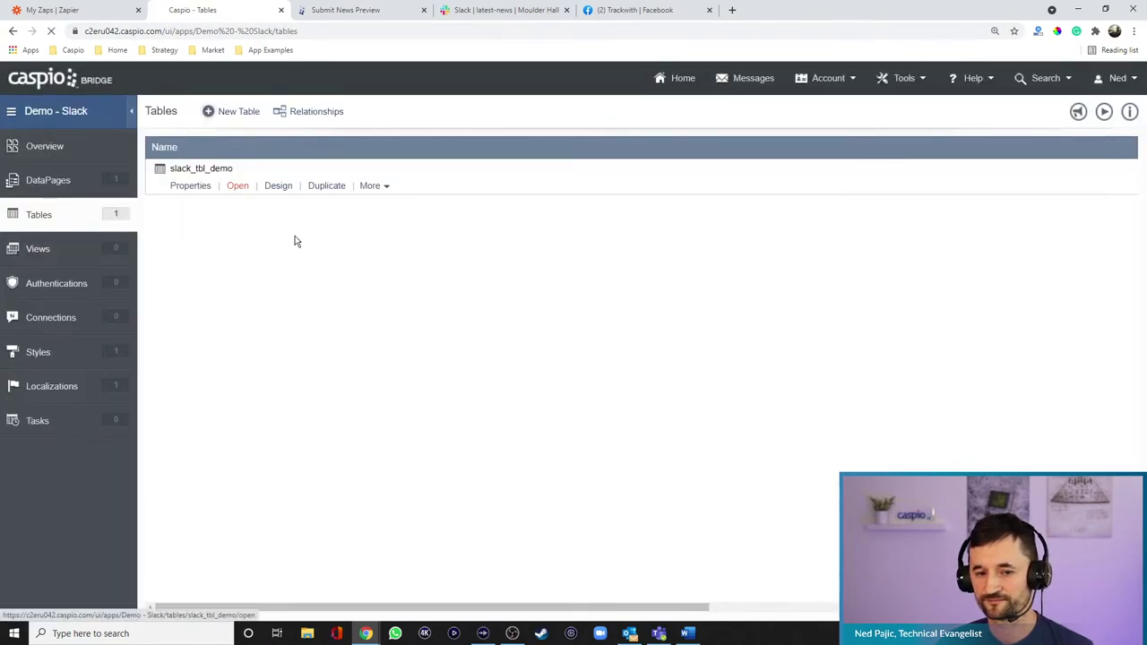
{"action": "left_click_drag", "start_coordinate": [359, 197], "coordinate": [415, 195]}
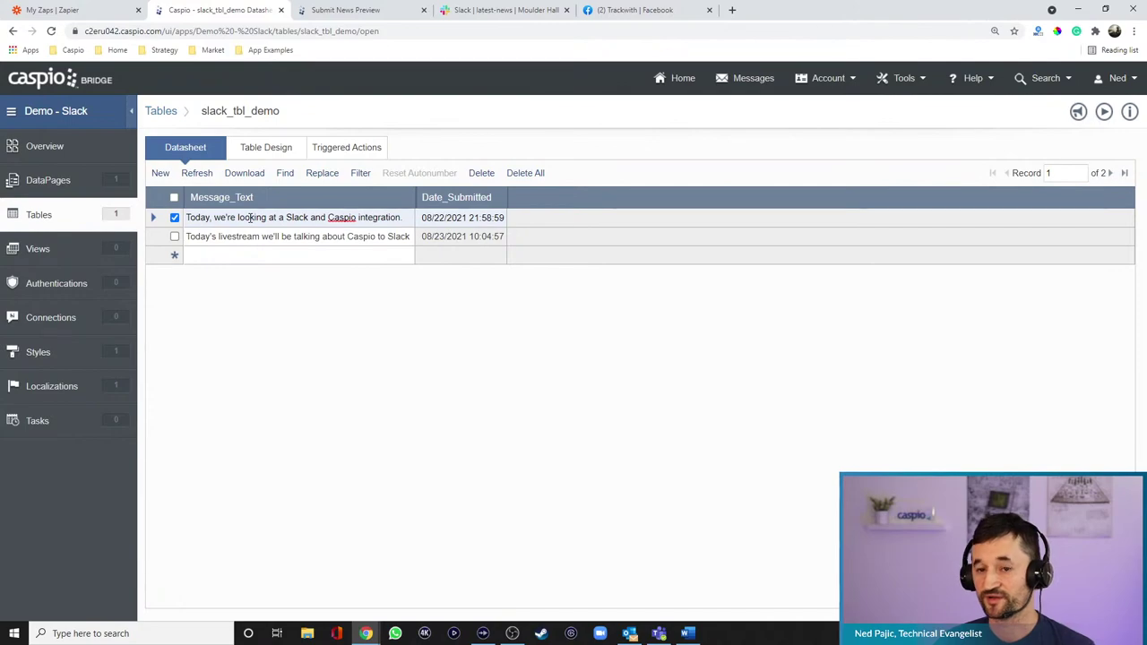
{"action": "left_click", "coordinate": [516, 12]}
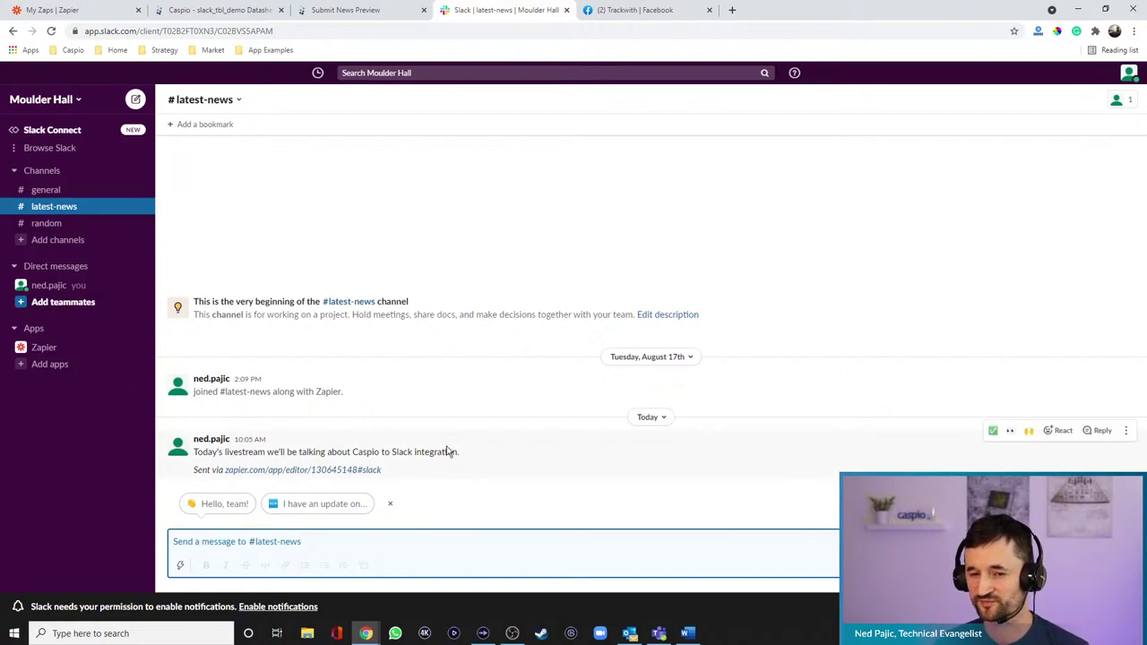
Reload the Submit News form, submit "Here is some random text.", and check for it in Slack's refreshed latest-news channel
{"action": "left_click", "coordinate": [356, 12]}
{"action": "left_click", "coordinate": [51, 31]}
{"action": "left_click", "coordinate": [140, 141]}
{"action": "type", "text": "Here is some random text."}
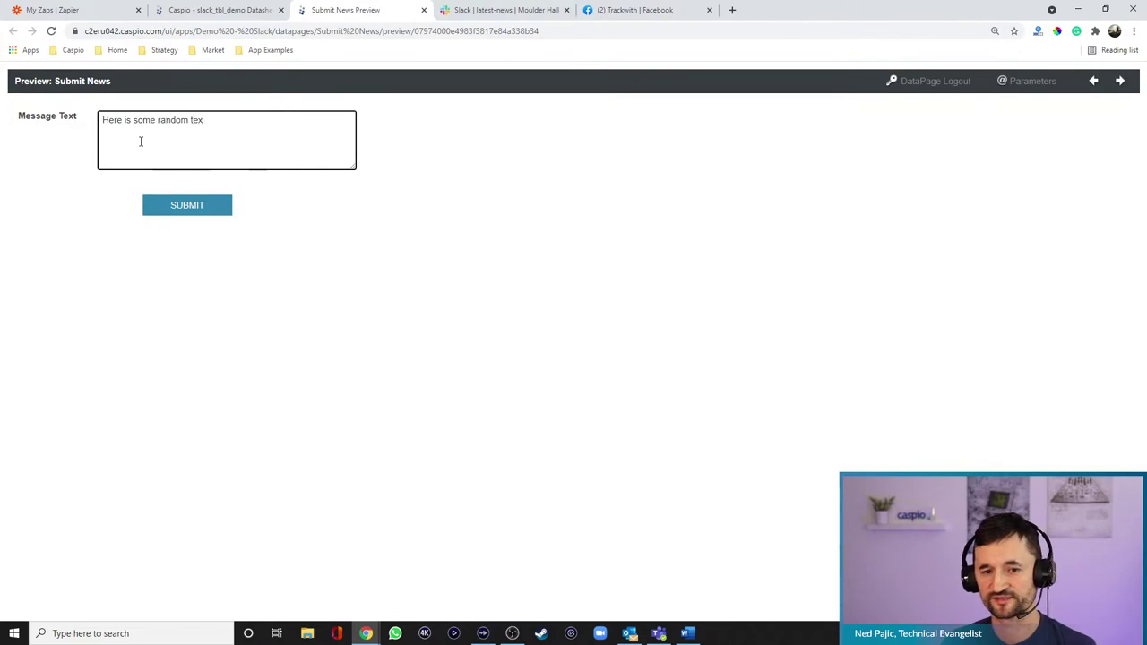
{"action": "left_click", "coordinate": [202, 211]}
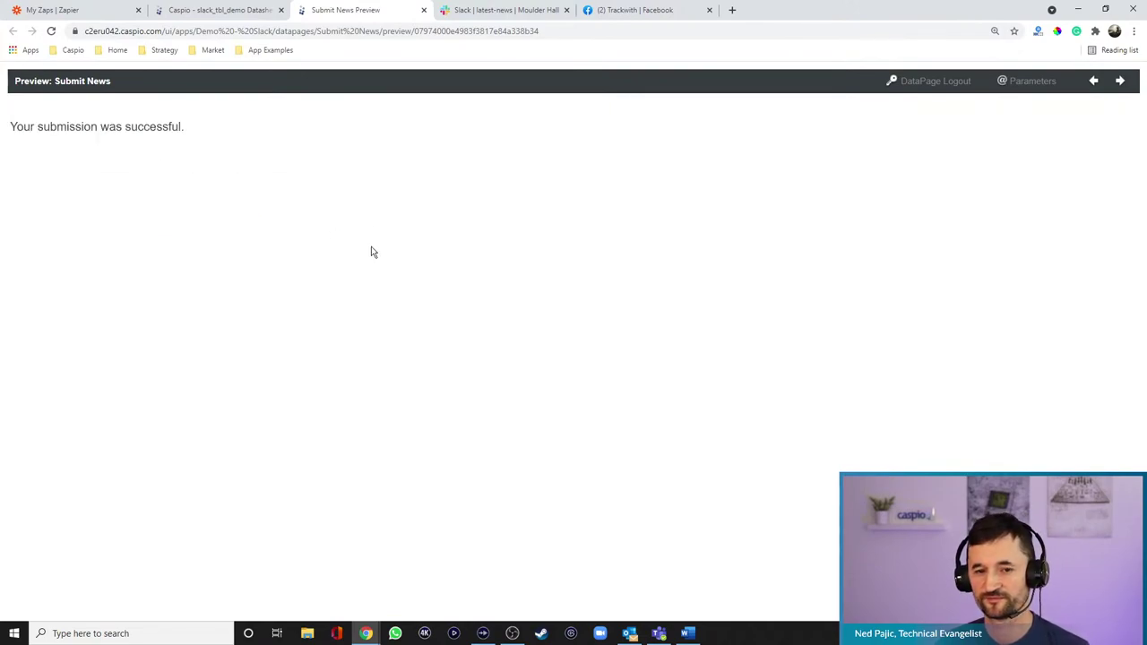
{"action": "left_click", "coordinate": [490, 14]}
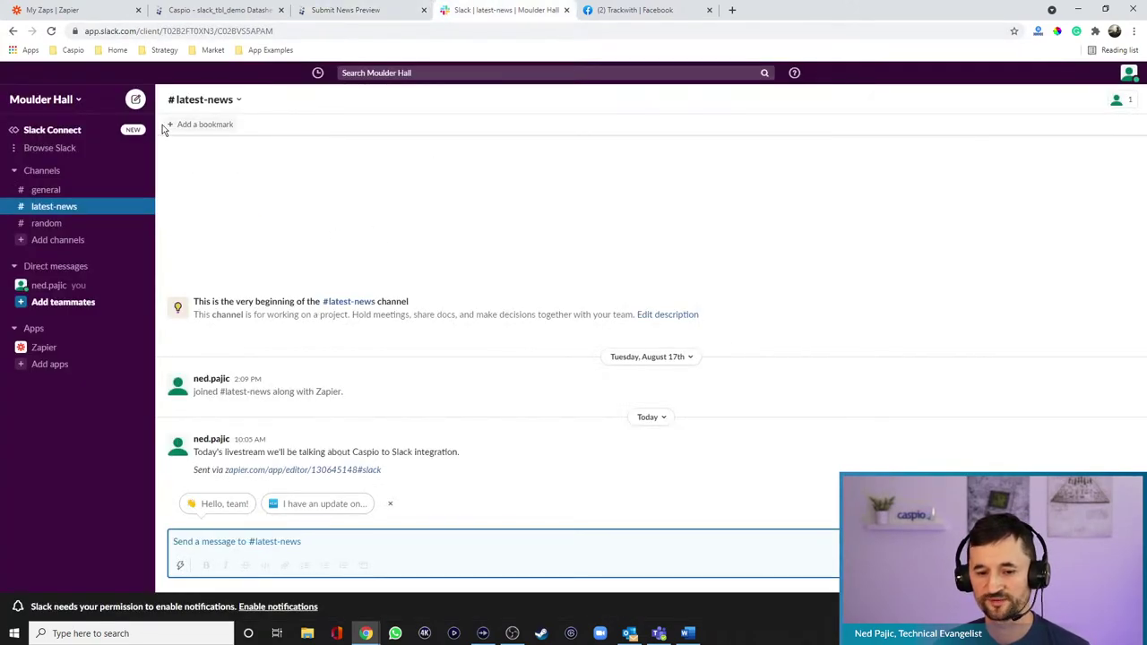
{"action": "left_click", "coordinate": [52, 32]}
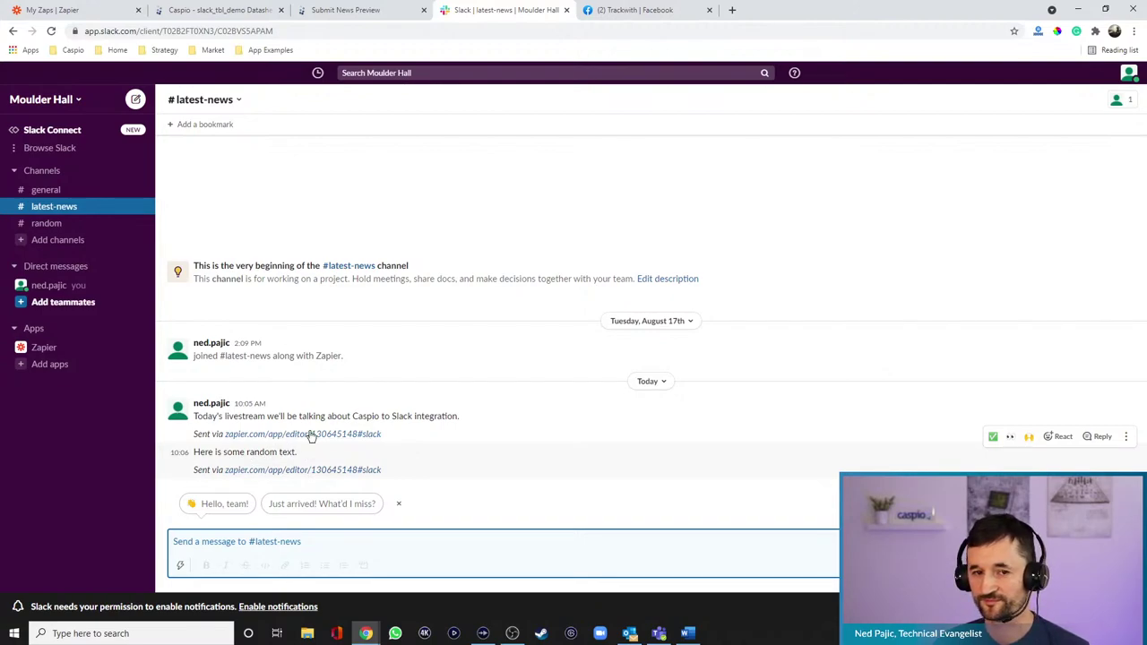
Switch to Zapier, open the Caspio-to-Slack Zap and review its trigger app and available trigger events
{"action": "left_click", "coordinate": [107, 11]}
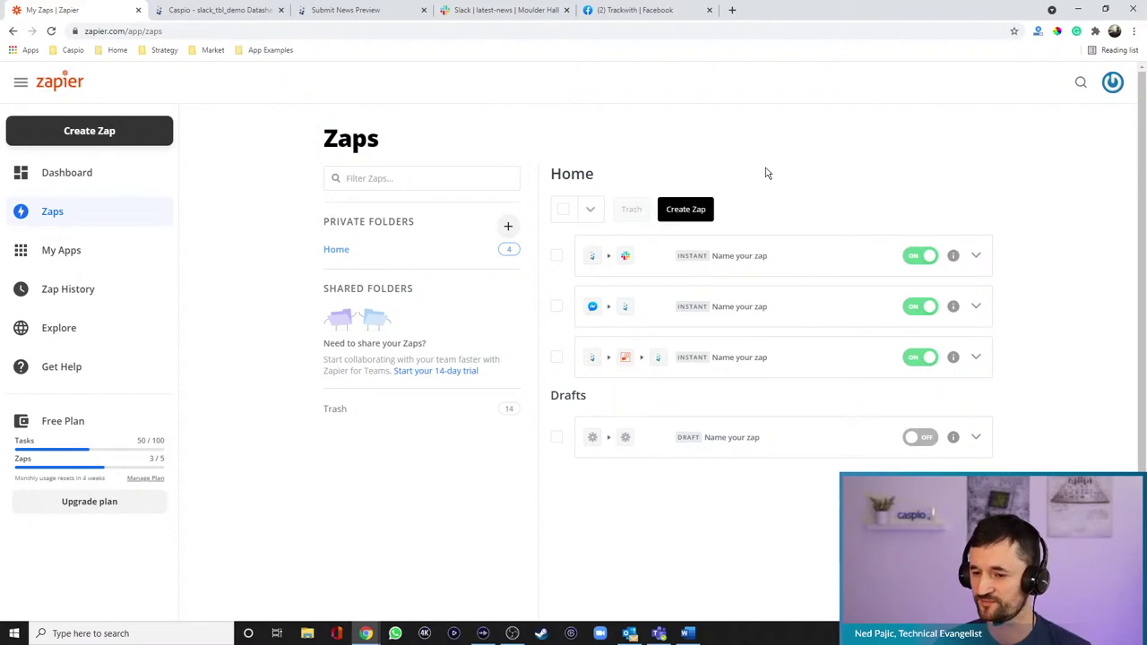
{"action": "left_click", "coordinate": [791, 256]}
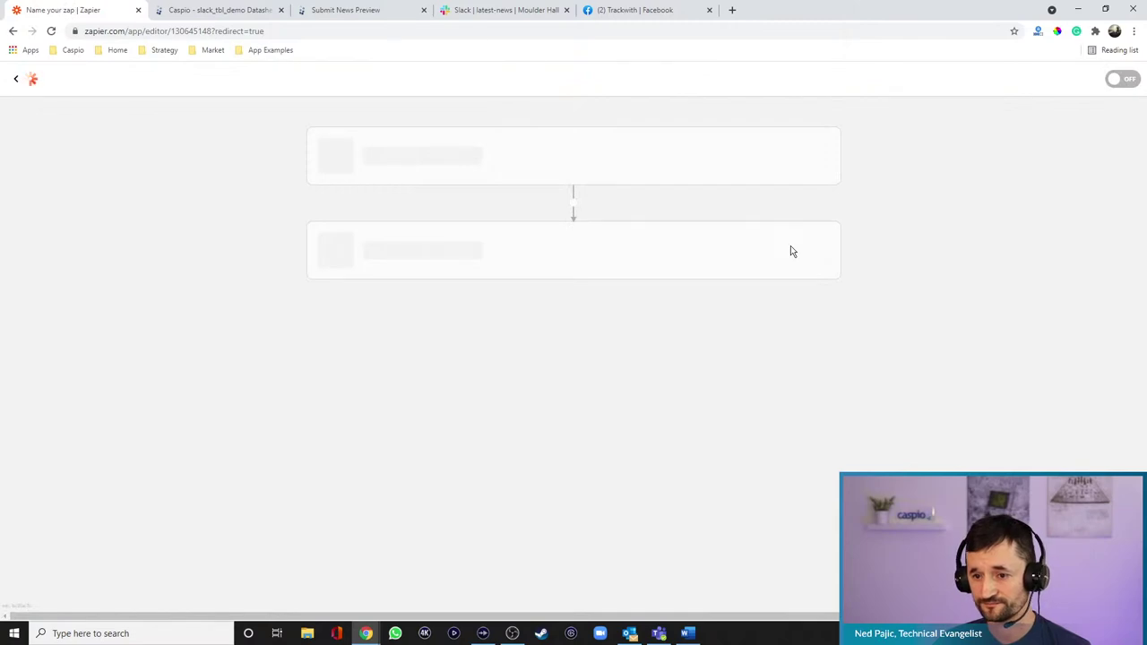
{"action": "left_click", "coordinate": [497, 175]}
{"action": "left_click", "coordinate": [365, 216]}
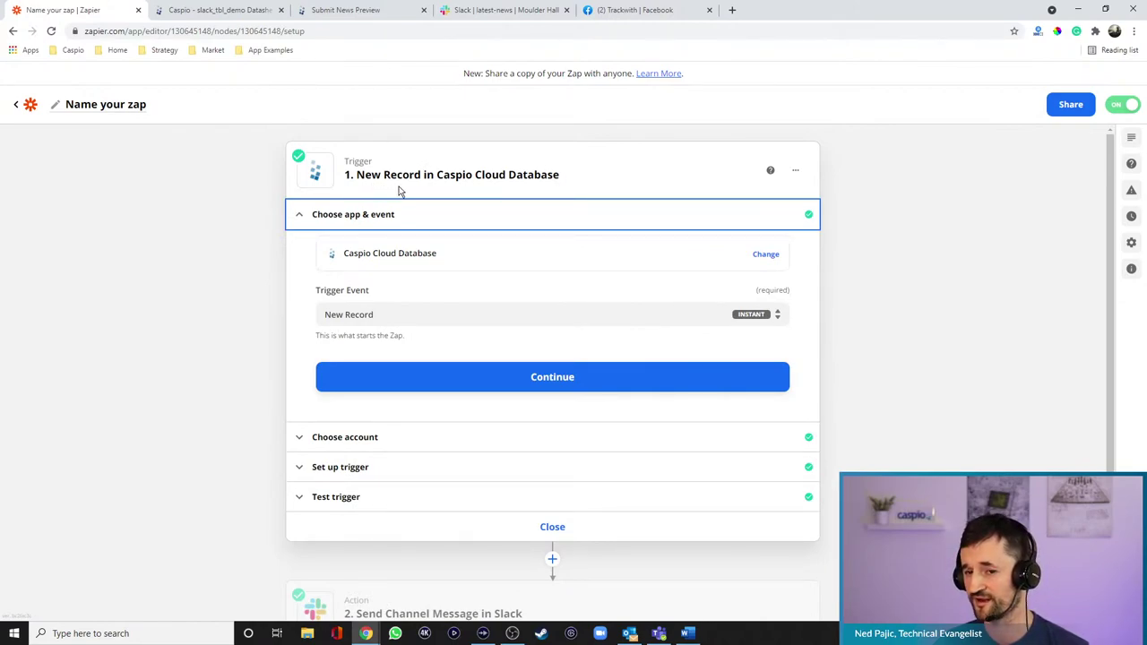
{"action": "scroll", "coordinate": [390, 568], "scroll_direction": "down", "scroll_amount": 1}
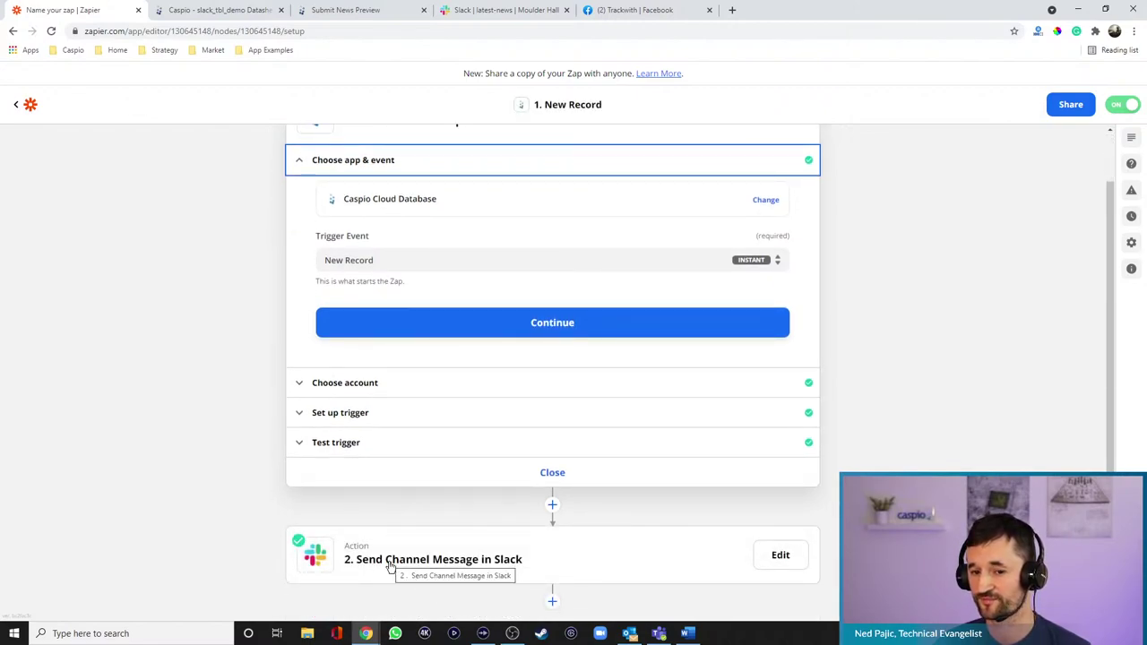
{"action": "left_click", "coordinate": [383, 261]}
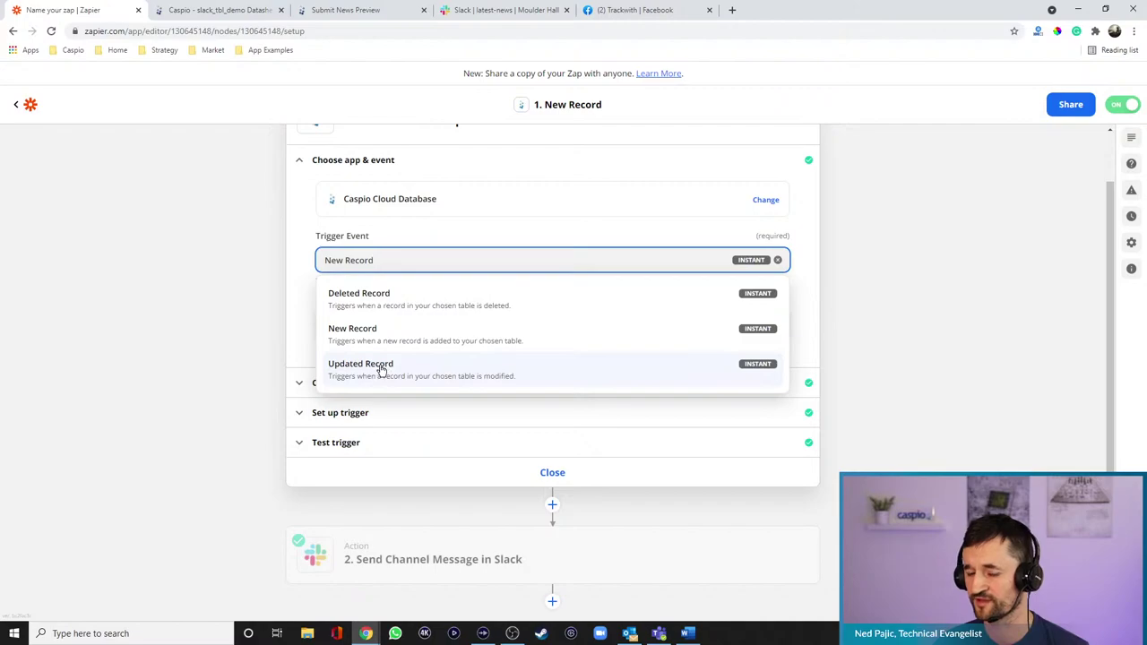
{"action": "left_click", "coordinate": [277, 341]}
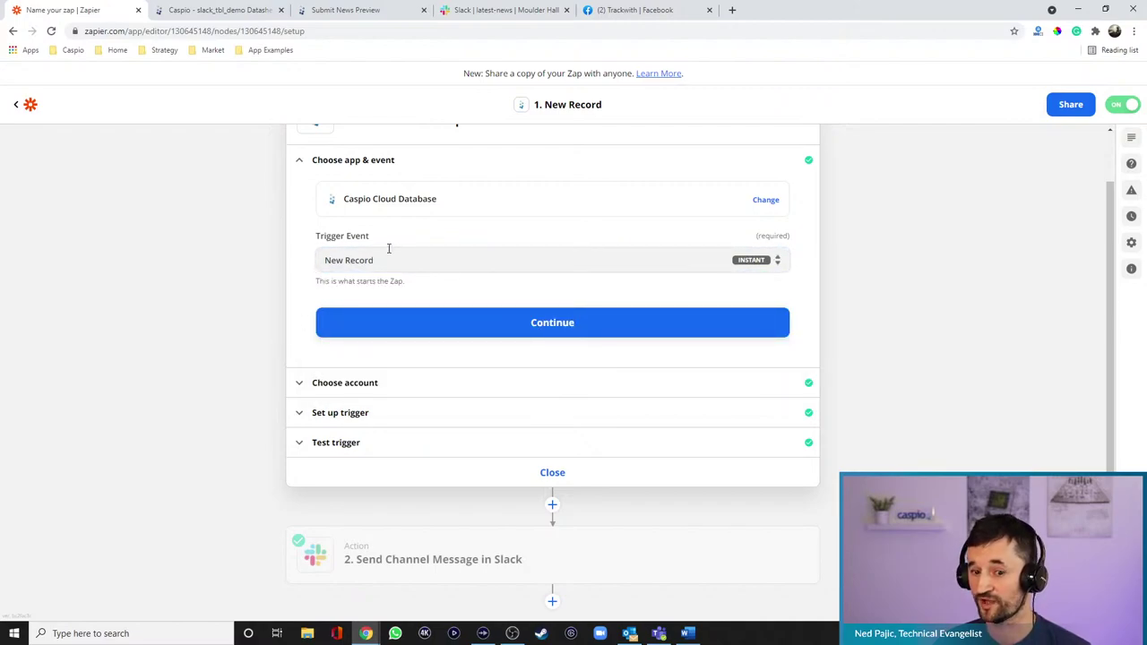
Review the Caspio trigger's connected account, monitored table options and test record
{"action": "left_click", "coordinate": [367, 383]}
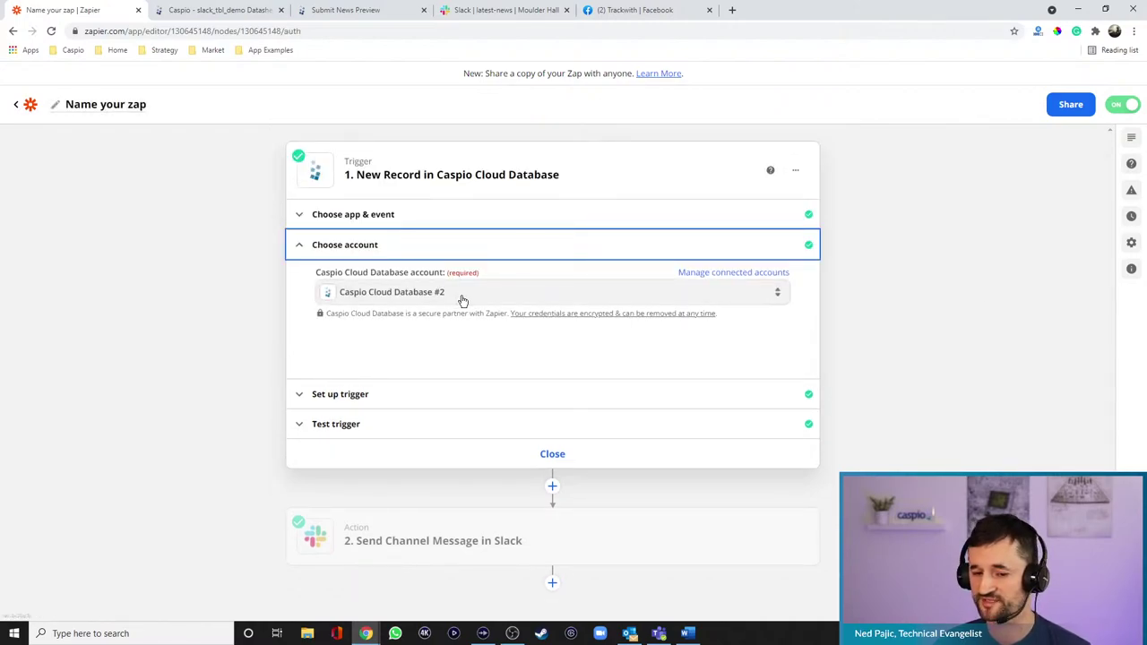
{"action": "left_click", "coordinate": [418, 399]}
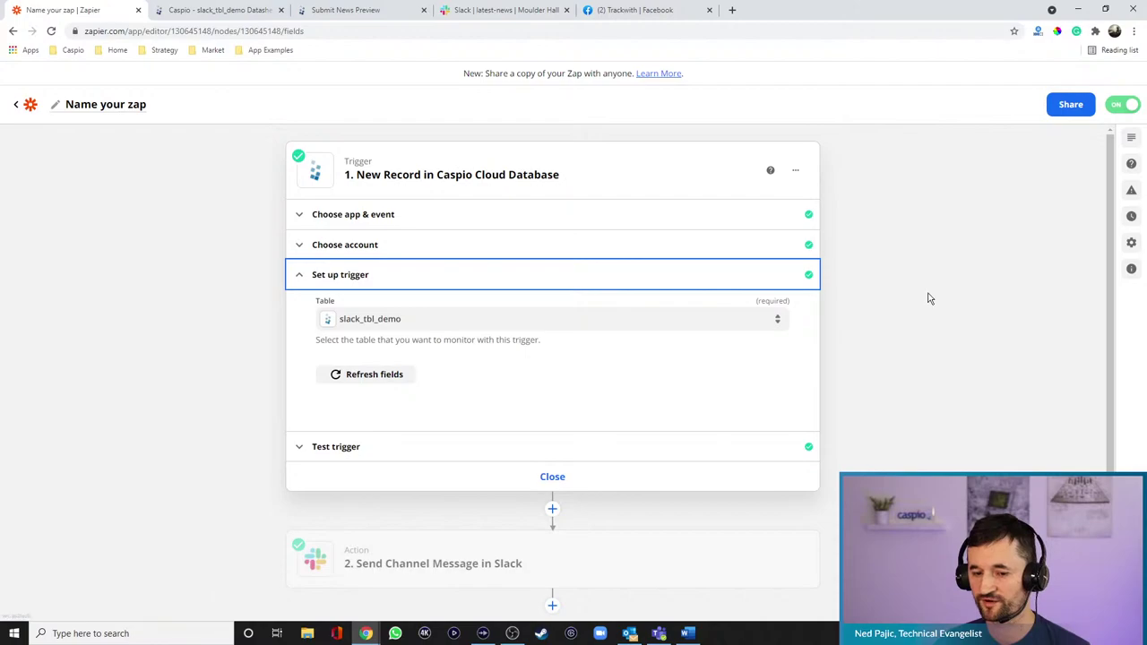
{"action": "left_click", "coordinate": [588, 322]}
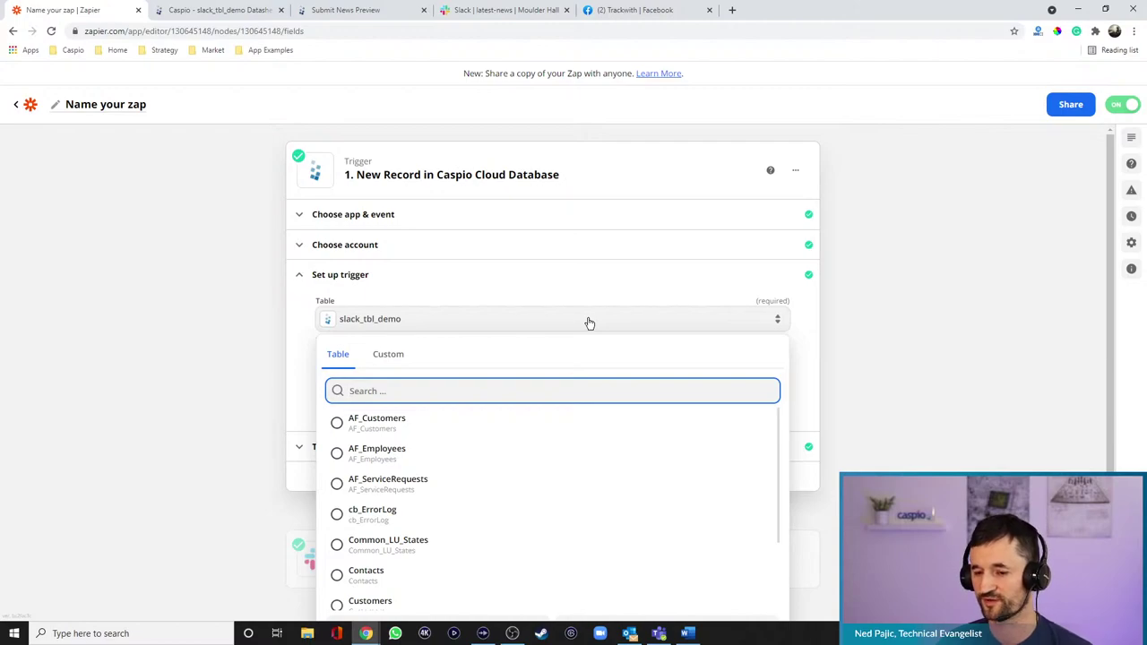
{"action": "left_click", "coordinate": [1005, 328]}
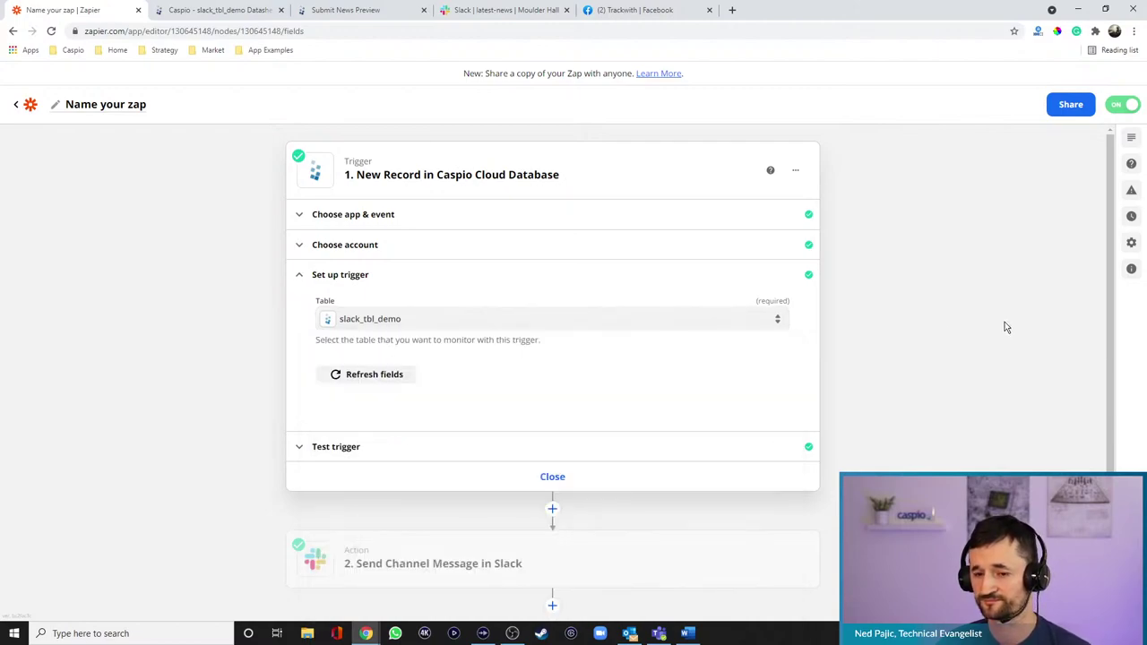
{"action": "left_click", "coordinate": [390, 449]}
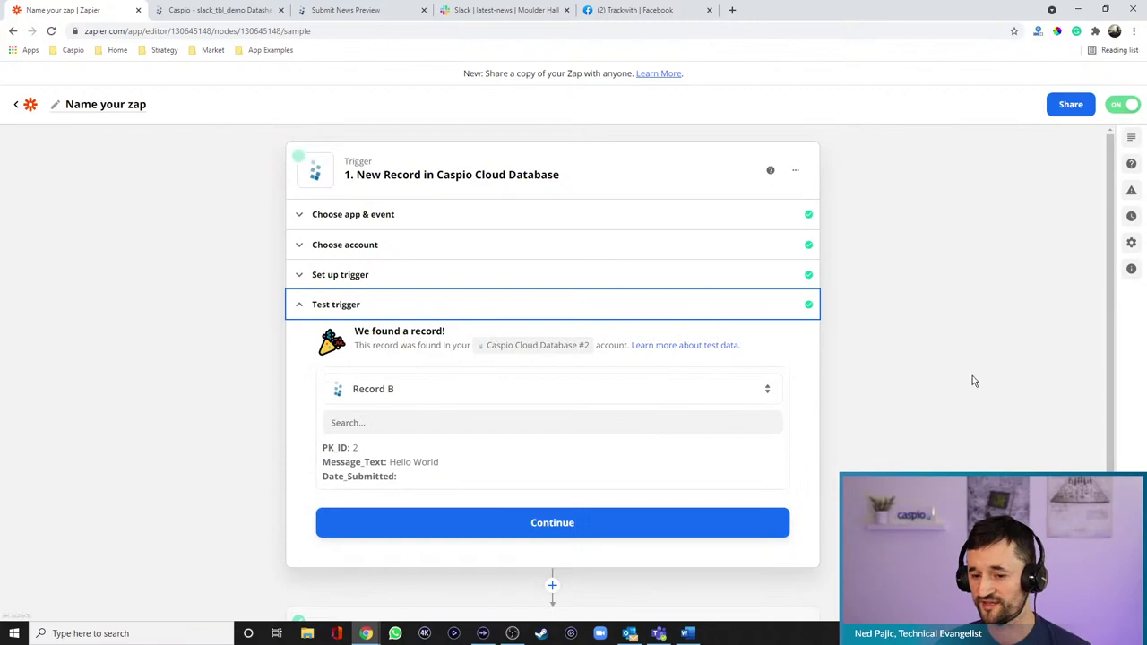
Open the Zap's Send Channel Message in Slack action and review its available action events and connected Slack account
{"action": "scroll", "coordinate": [864, 388], "scroll_direction": "down", "scroll_amount": 1}
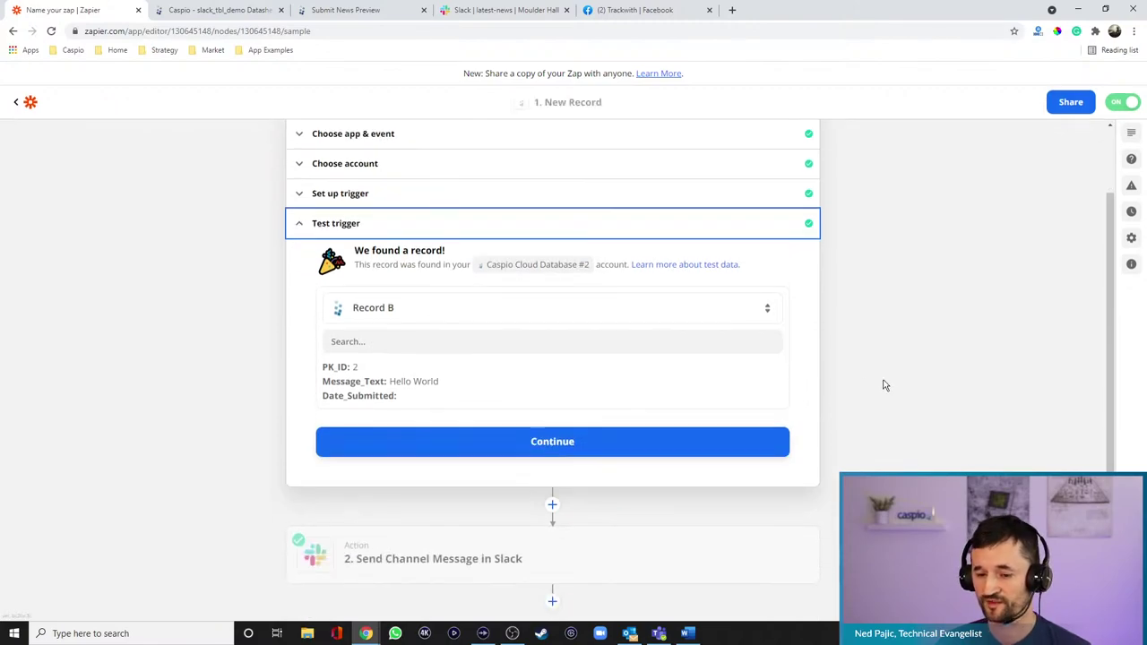
{"action": "left_click", "coordinate": [450, 561]}
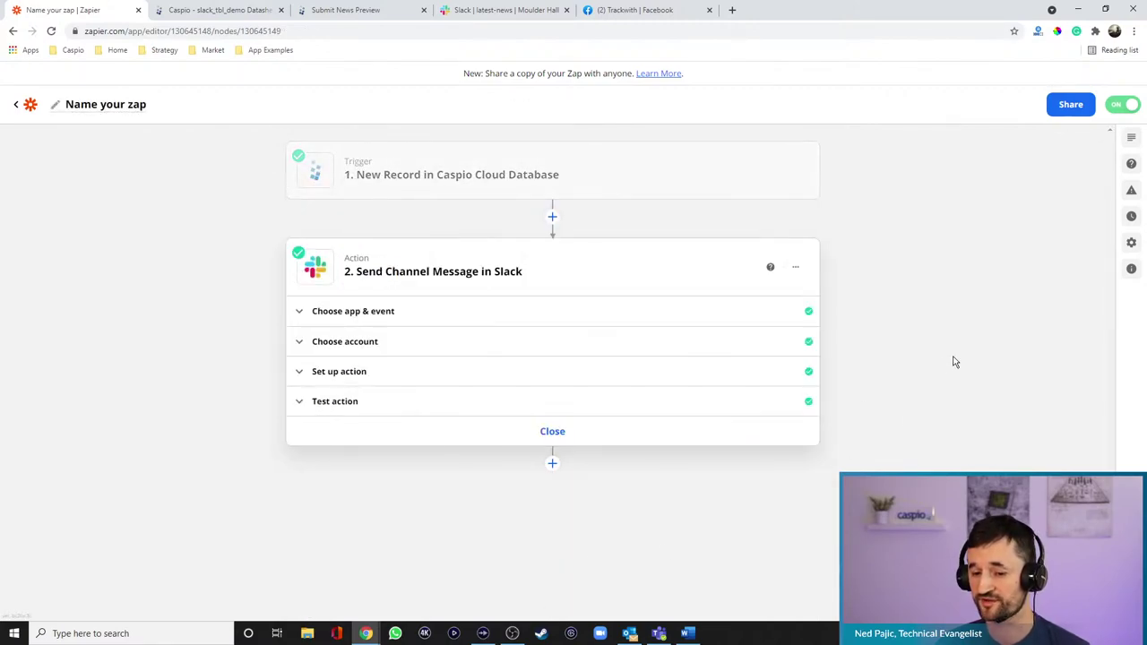
{"action": "left_click", "coordinate": [351, 315]}
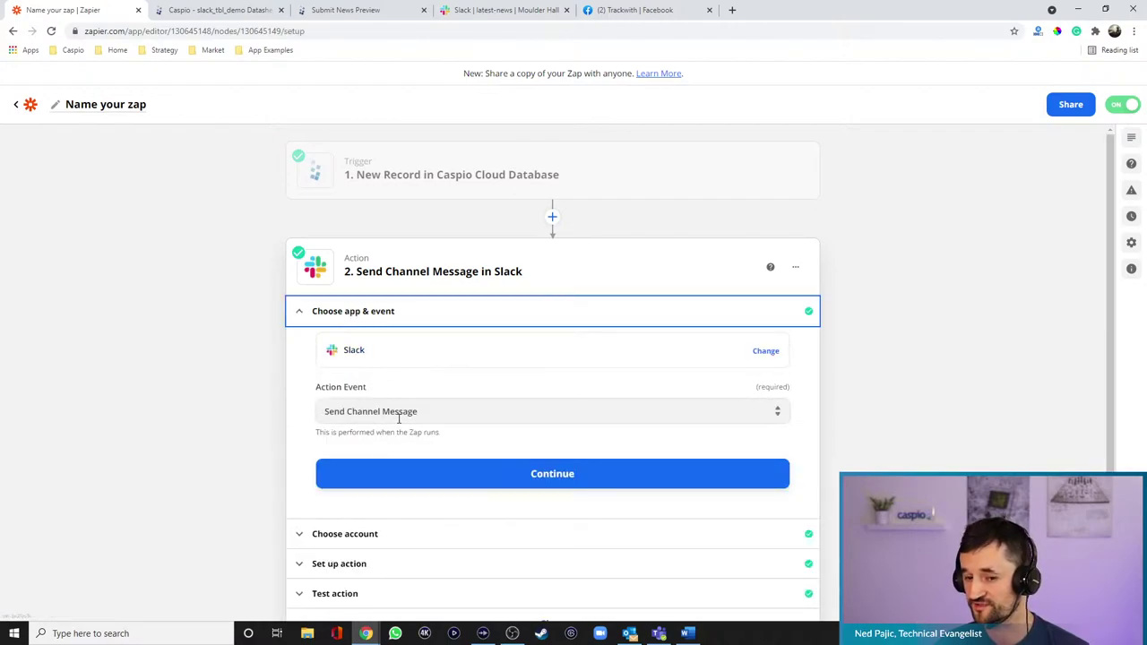
{"action": "left_click", "coordinate": [473, 415]}
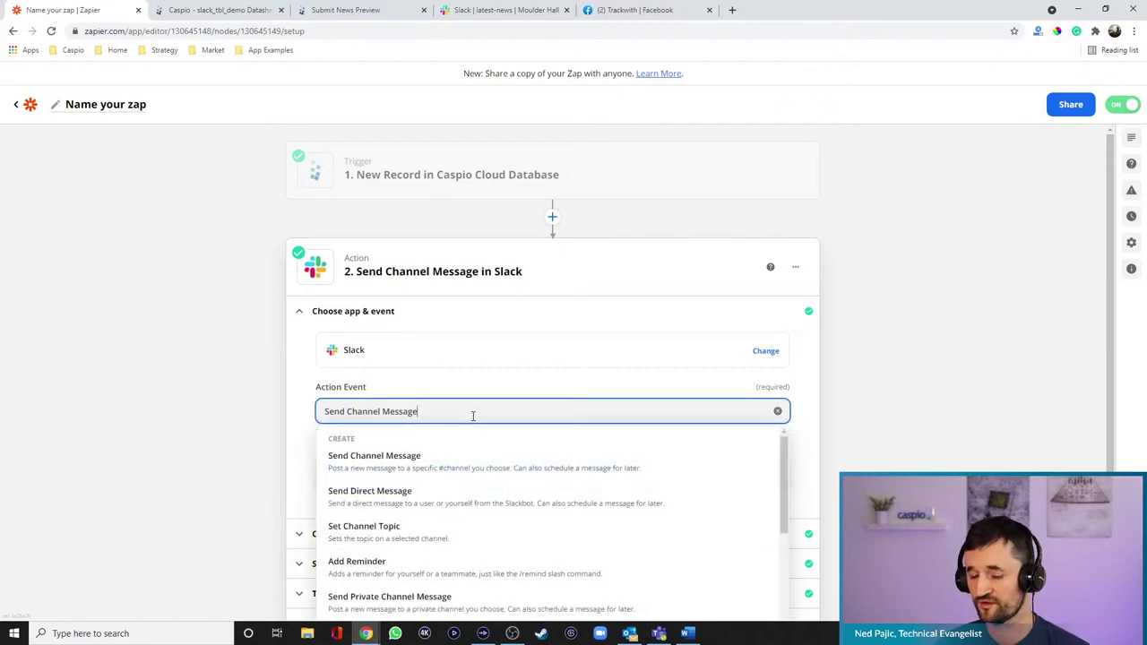
{"action": "left_click", "coordinate": [849, 438]}
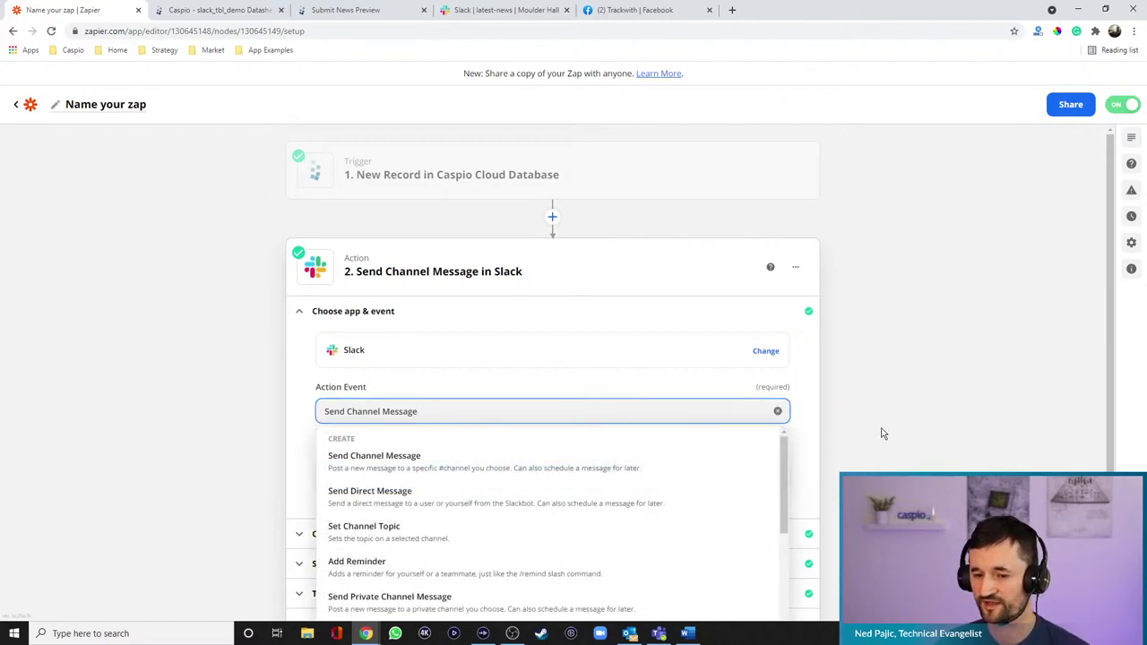
{"action": "left_click", "coordinate": [456, 487]}
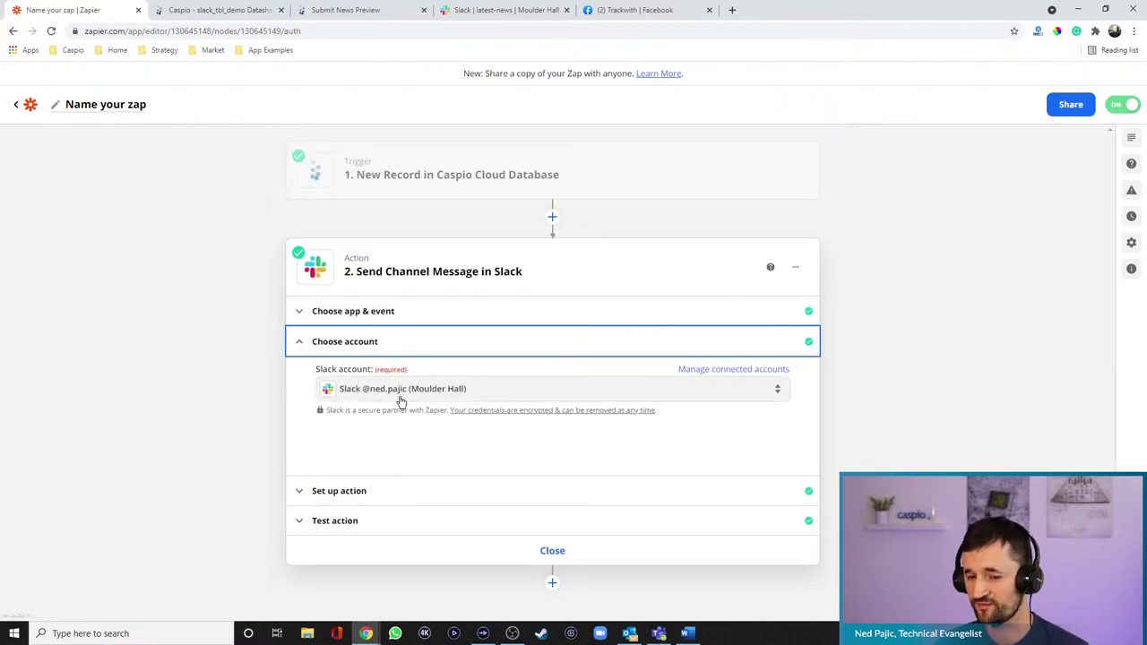
Review the Slack action's setup, including the selectable channels and the Caspio fields that can be inserted into Message Text
{"action": "left_click", "coordinate": [366, 494]}
{"action": "scroll", "coordinate": [888, 381], "scroll_direction": "down", "scroll_amount": 4}
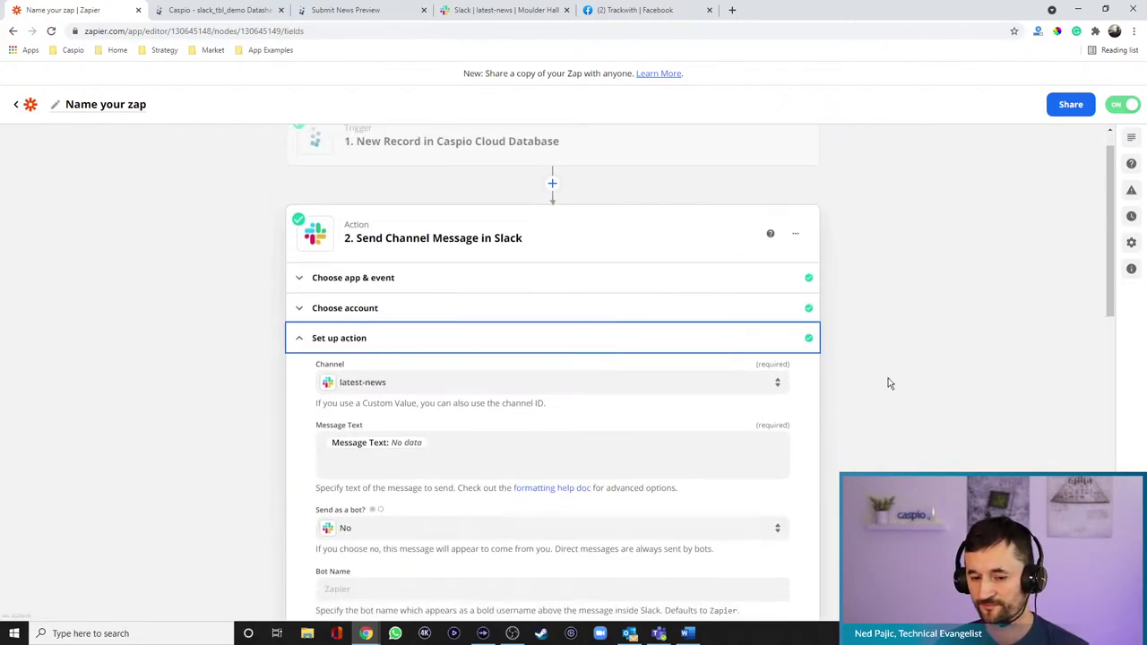
{"action": "scroll", "coordinate": [894, 378], "scroll_direction": "up", "scroll_amount": 2}
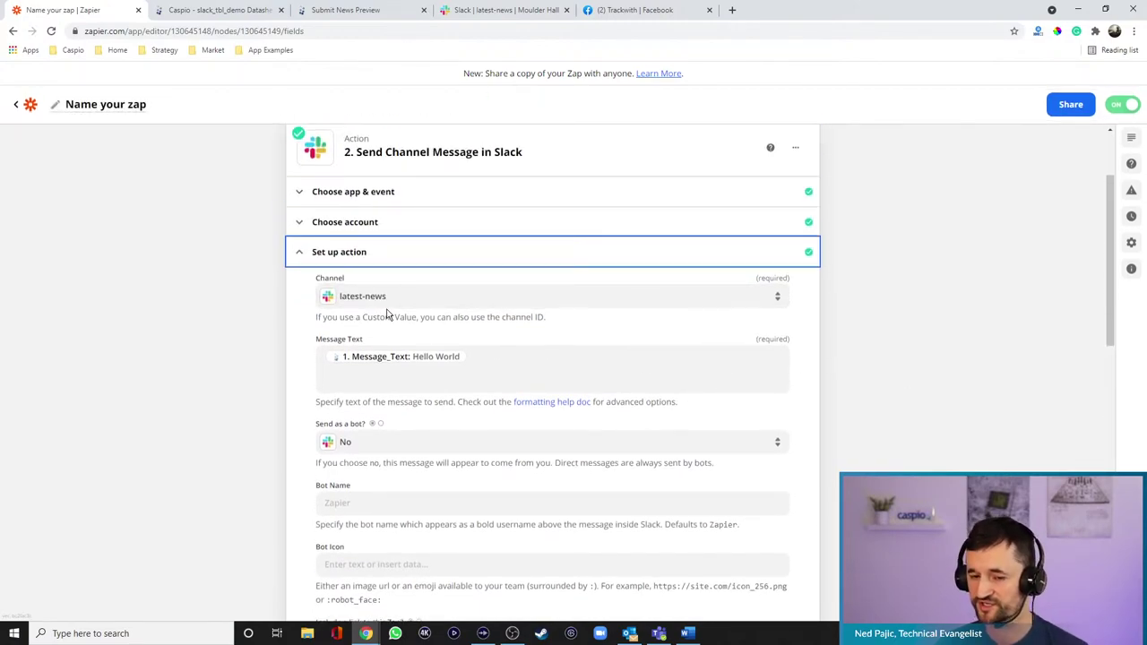
{"action": "left_click", "coordinate": [398, 297]}
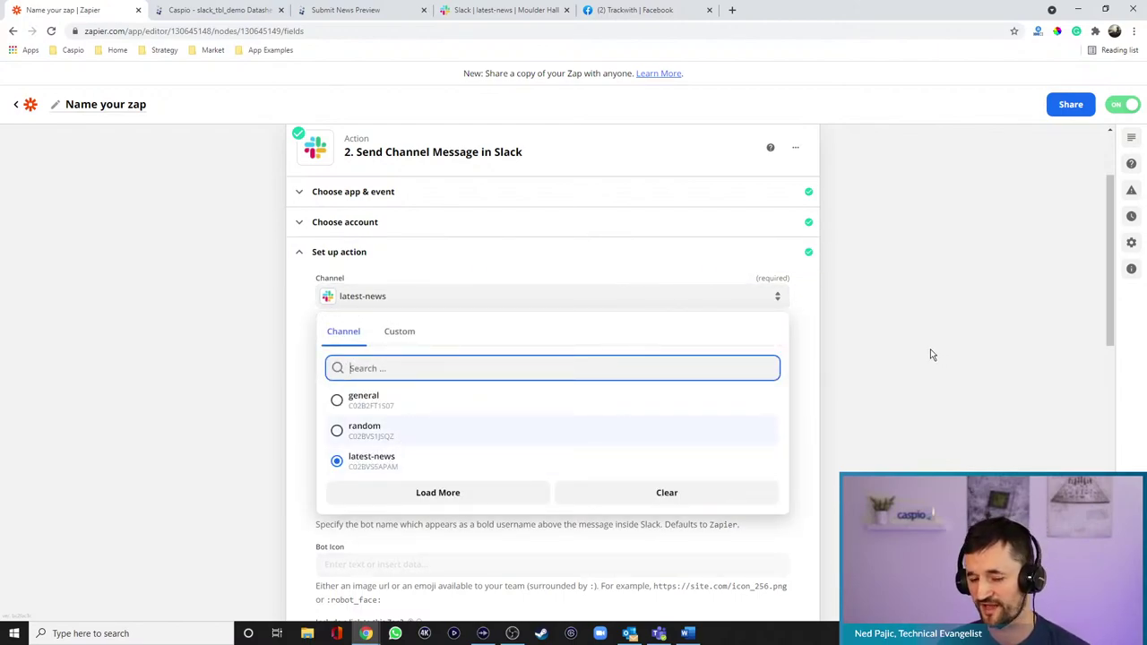
{"action": "left_click", "coordinate": [890, 337]}
{"action": "scroll", "coordinate": [869, 306], "scroll_direction": "down", "scroll_amount": 3}
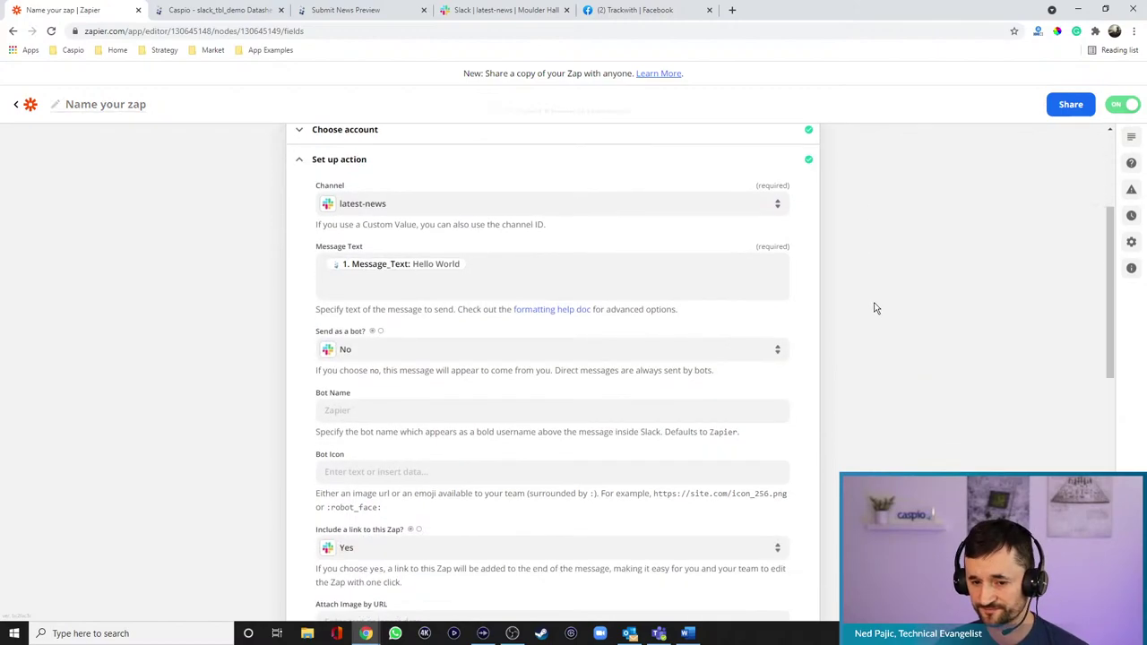
{"action": "scroll", "coordinate": [937, 269], "scroll_direction": "up", "scroll_amount": 2}
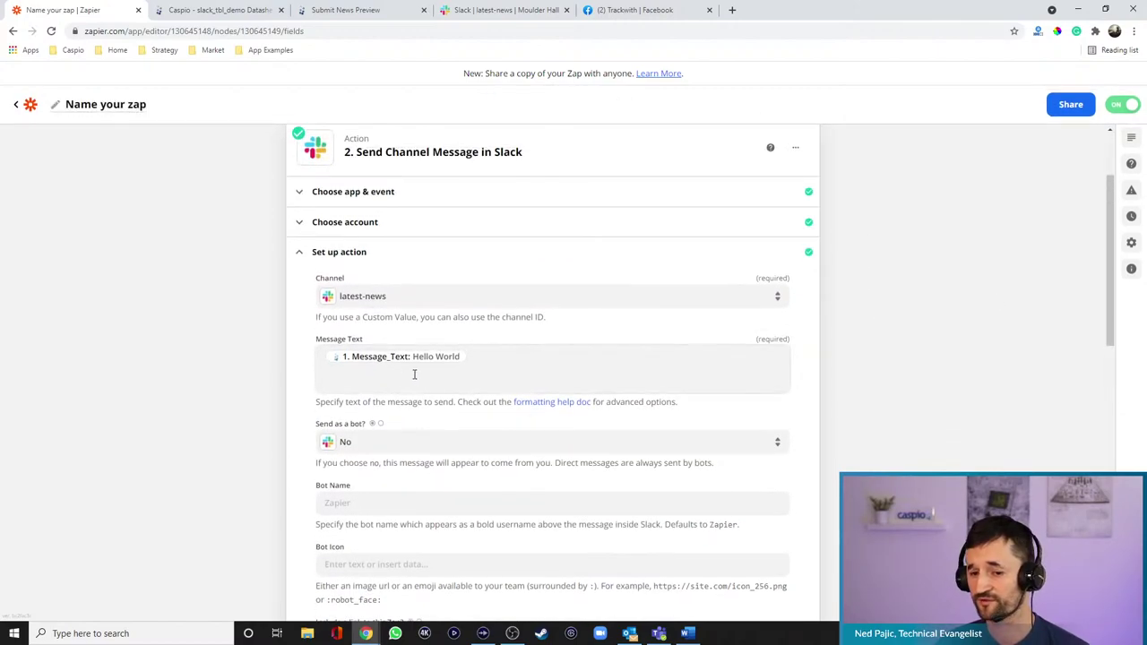
{"action": "left_click", "coordinate": [499, 362]}
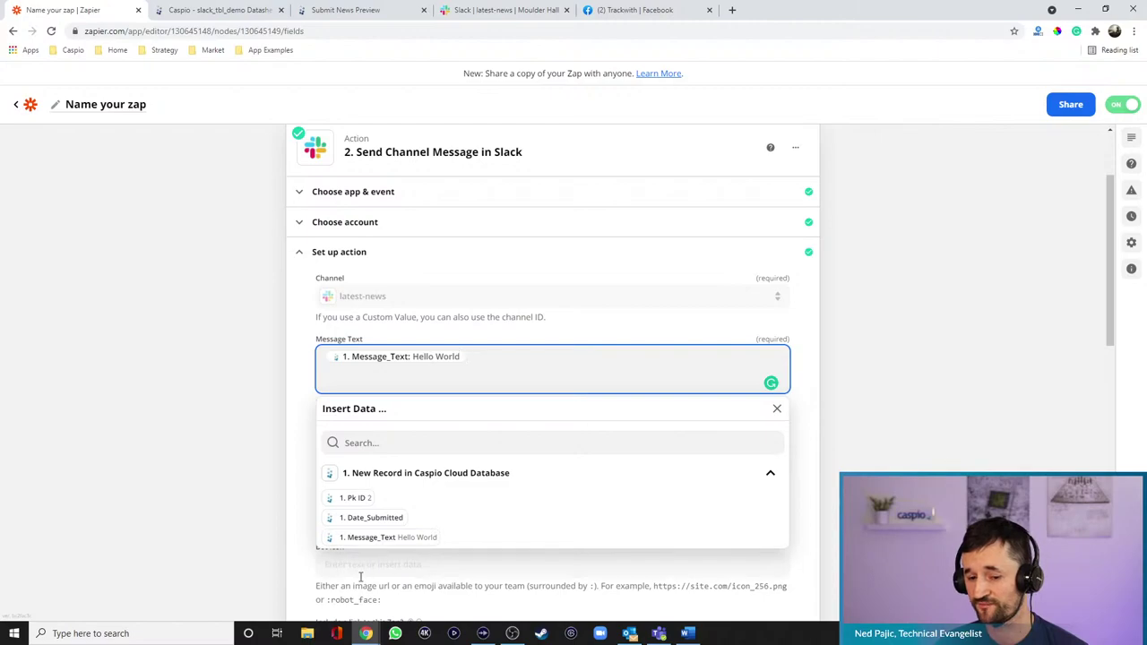
{"action": "left_click", "coordinate": [907, 420]}
Switch to Caspio, add a Text (255) field named SampleField to the slack_tbl_demo table design and save it
{"action": "left_click", "coordinate": [241, 16]}
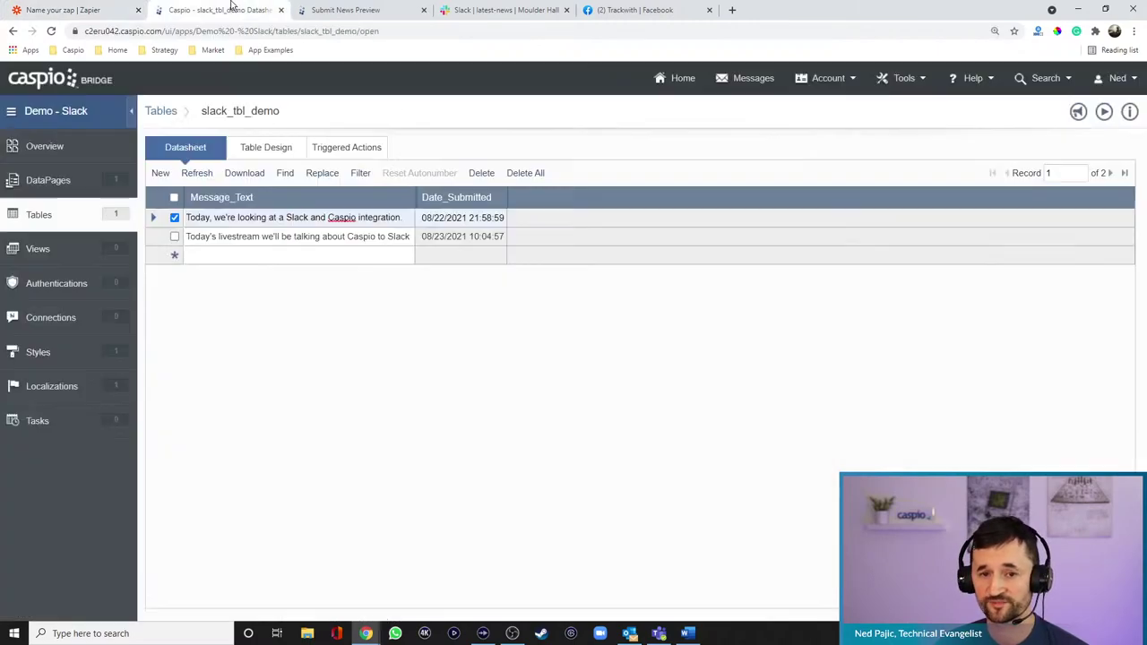
{"action": "left_click", "coordinate": [259, 150]}
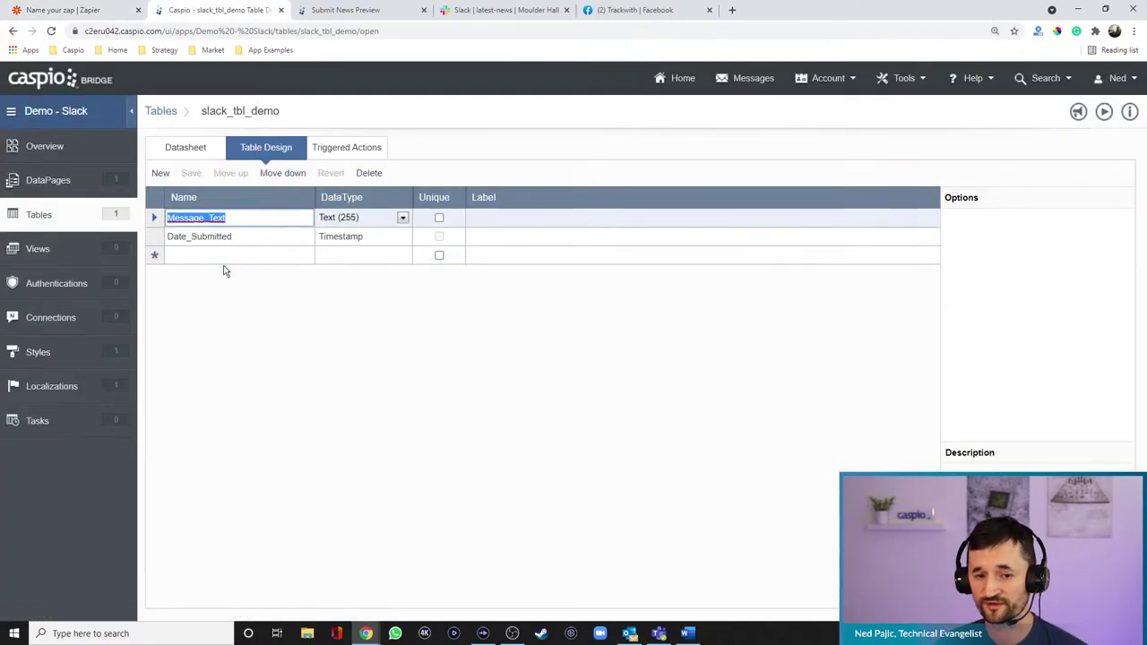
{"action": "type", "text": "SampleField"}
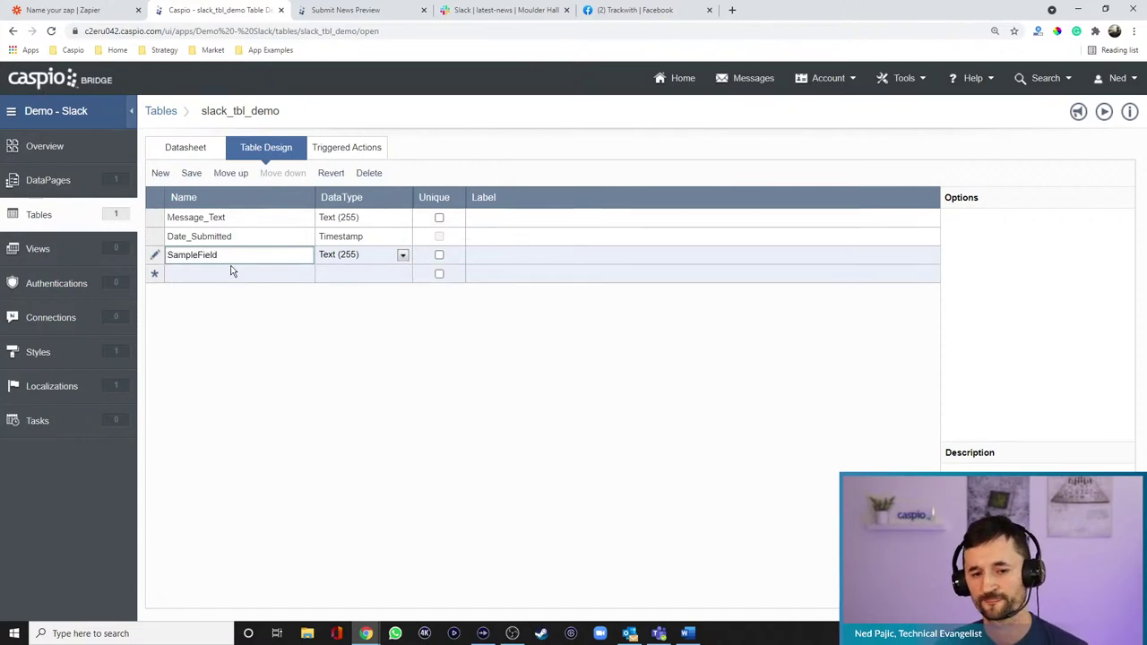
{"action": "left_click", "coordinate": [239, 274]}
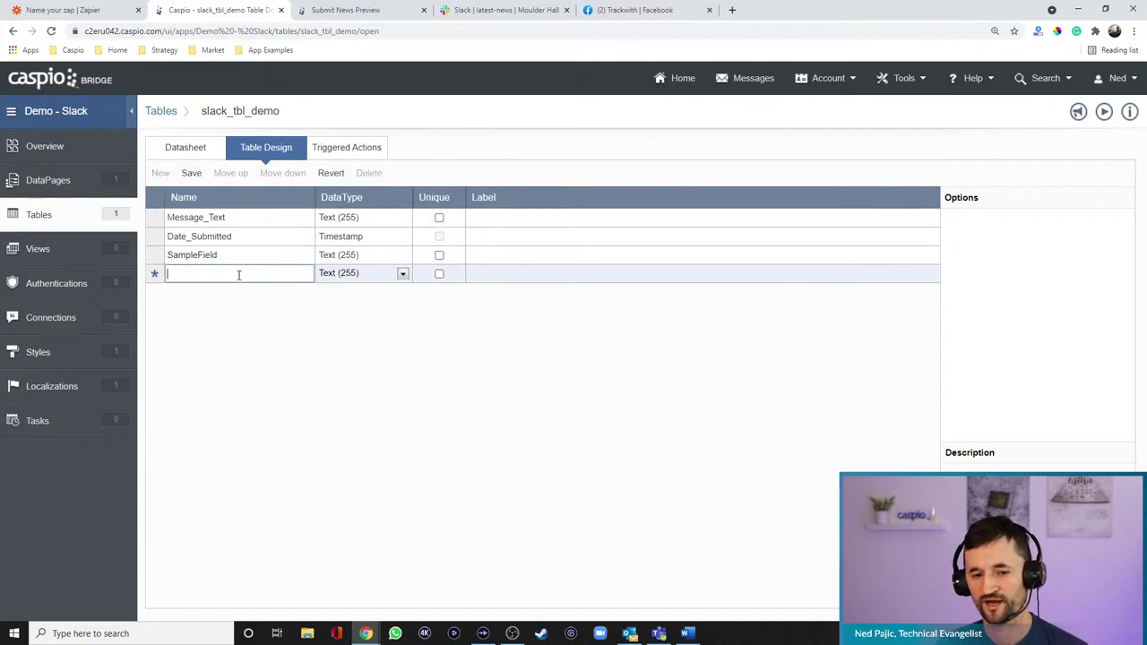
{"action": "left_click", "coordinate": [191, 173]}
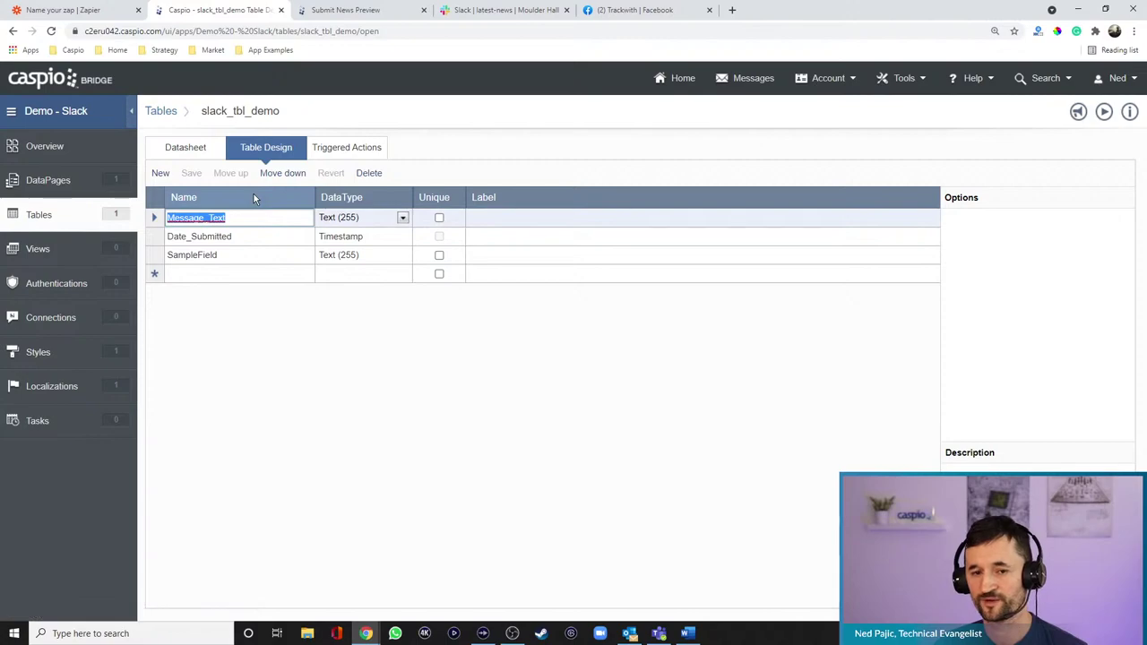
Switch to Zapier, refresh the Slack action's fields and check the insertable data for Message Text for SampleField
{"action": "left_click", "coordinate": [98, 11]}
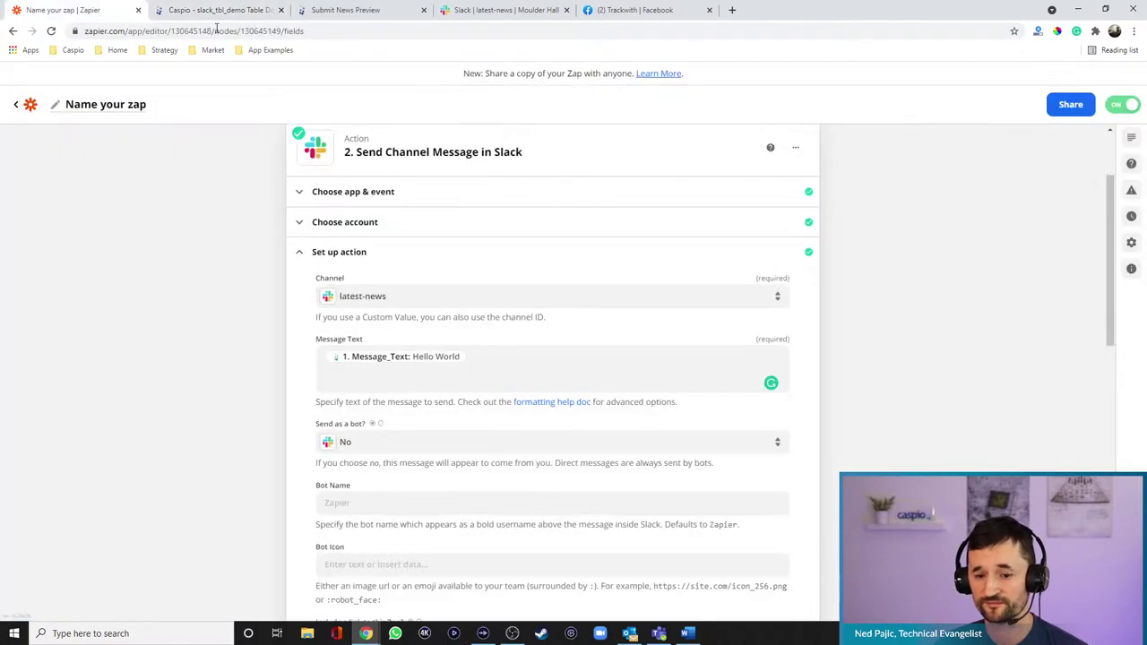
{"action": "left_click", "coordinate": [529, 363]}
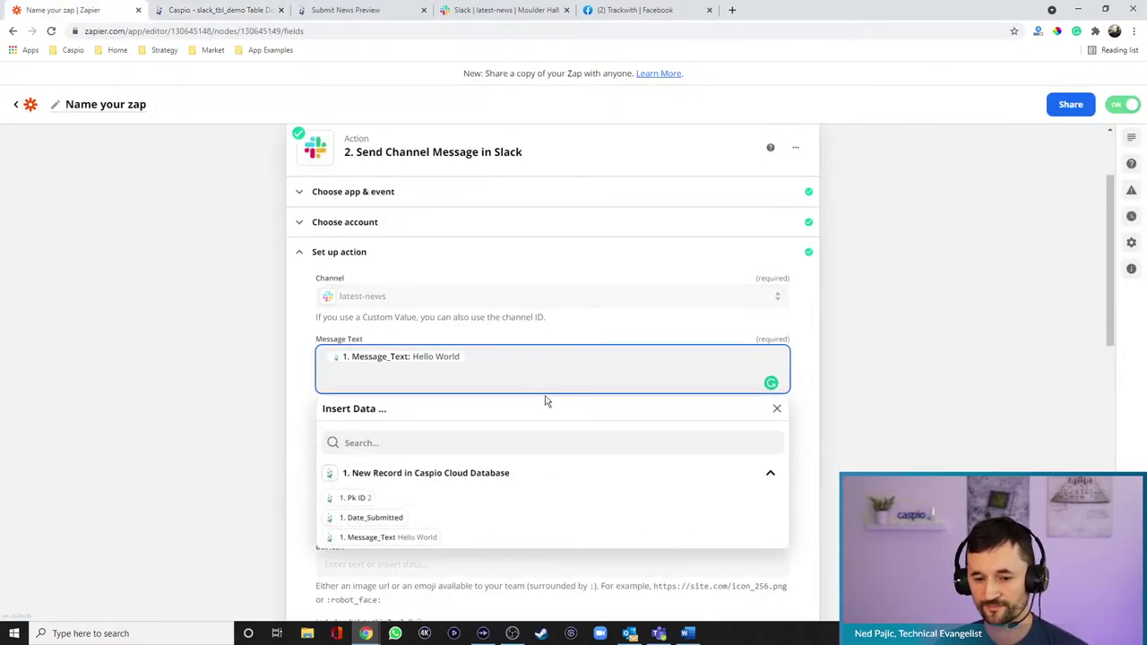
{"action": "scroll", "coordinate": [489, 443], "scroll_direction": "down", "scroll_amount": 2}
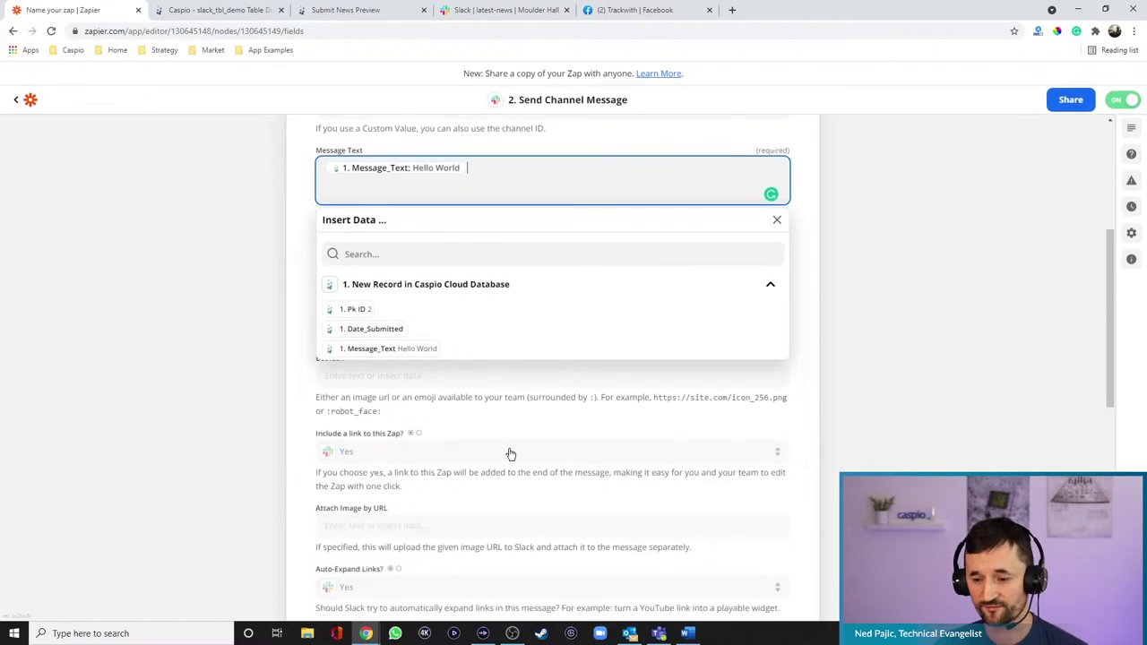
{"action": "left_click", "coordinate": [811, 314]}
{"action": "scroll", "coordinate": [818, 310], "scroll_direction": "down", "scroll_amount": 10}
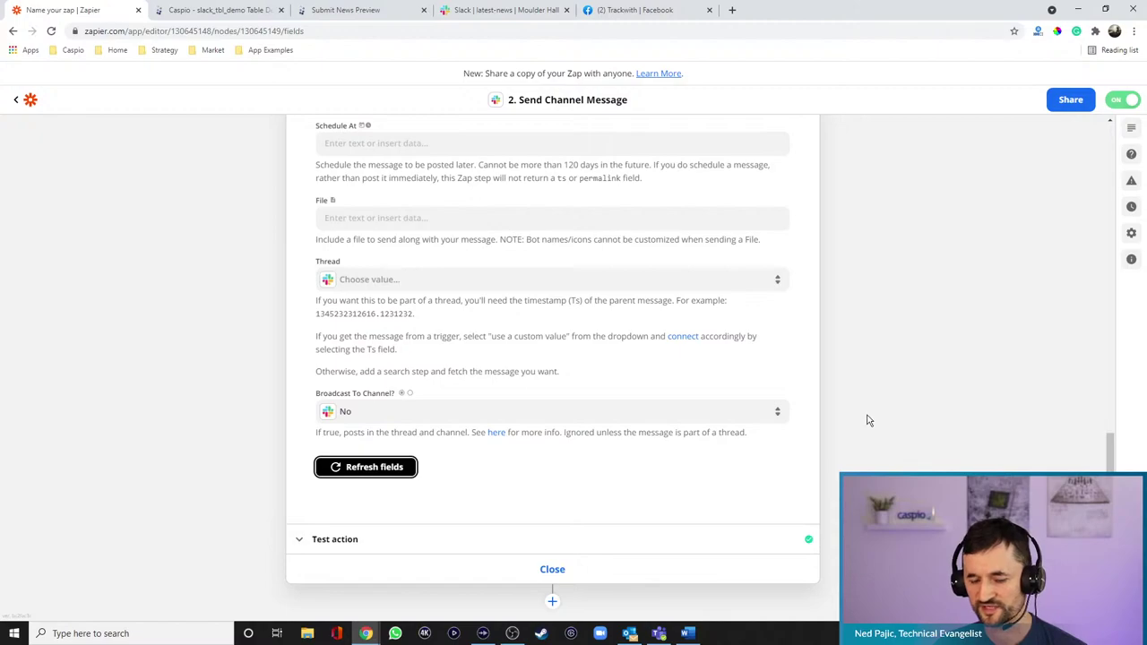
{"action": "scroll", "coordinate": [855, 389], "scroll_direction": "up", "scroll_amount": 12}
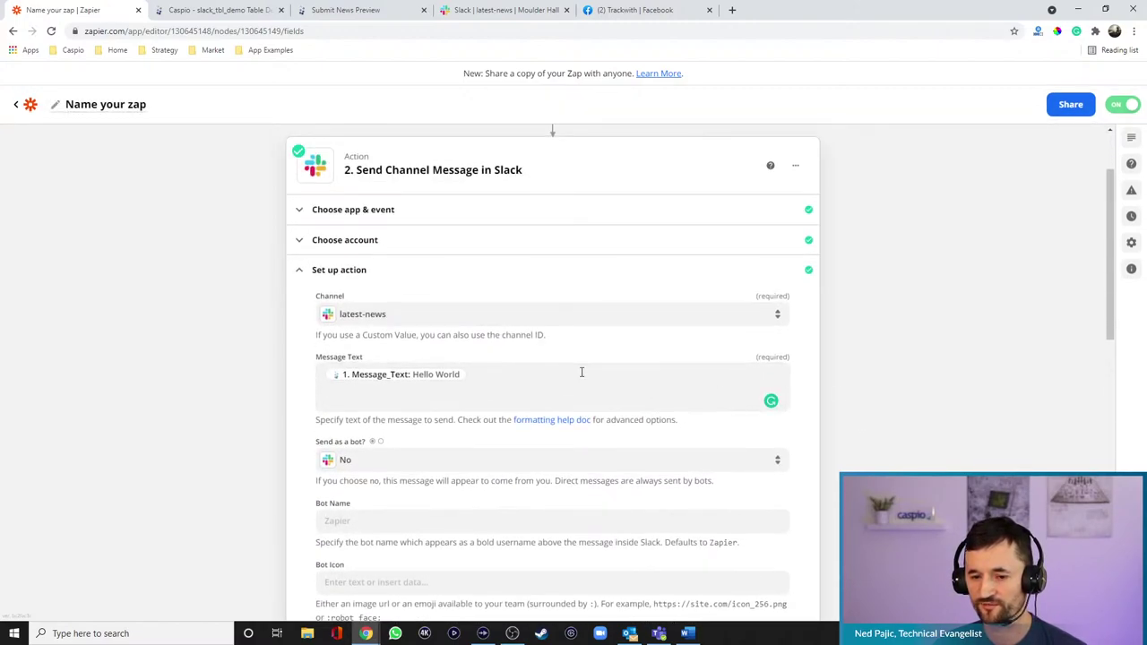
{"action": "left_click", "coordinate": [582, 372]}
{"action": "scroll", "coordinate": [586, 534], "scroll_direction": "down", "scroll_amount": 2}
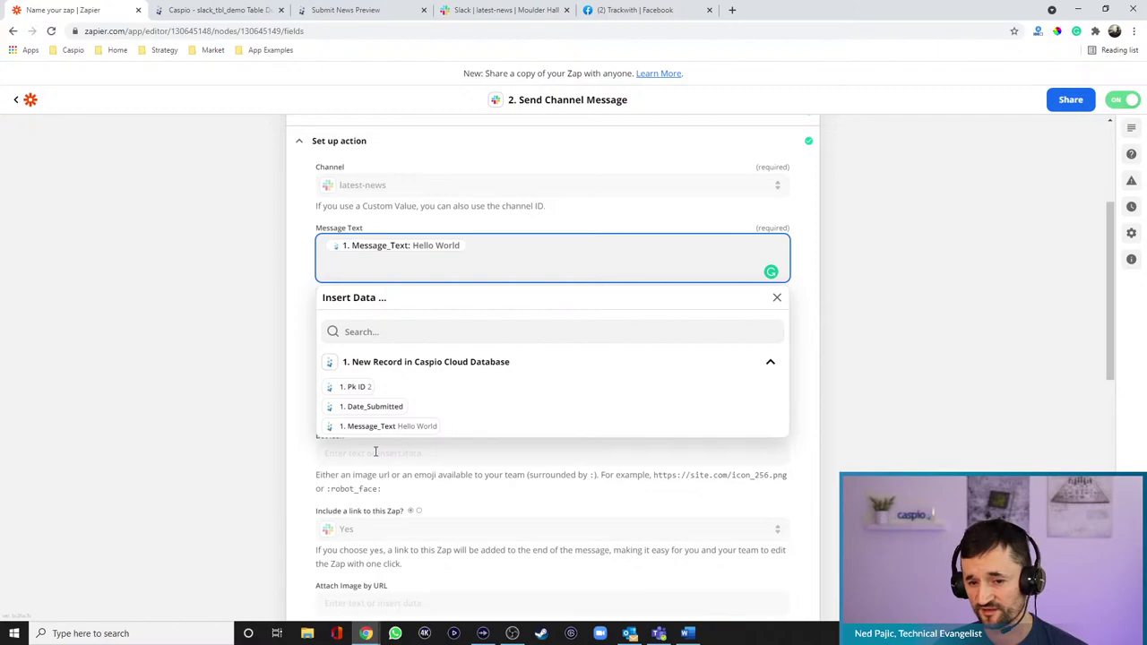
{"action": "left_click", "coordinate": [879, 402]}
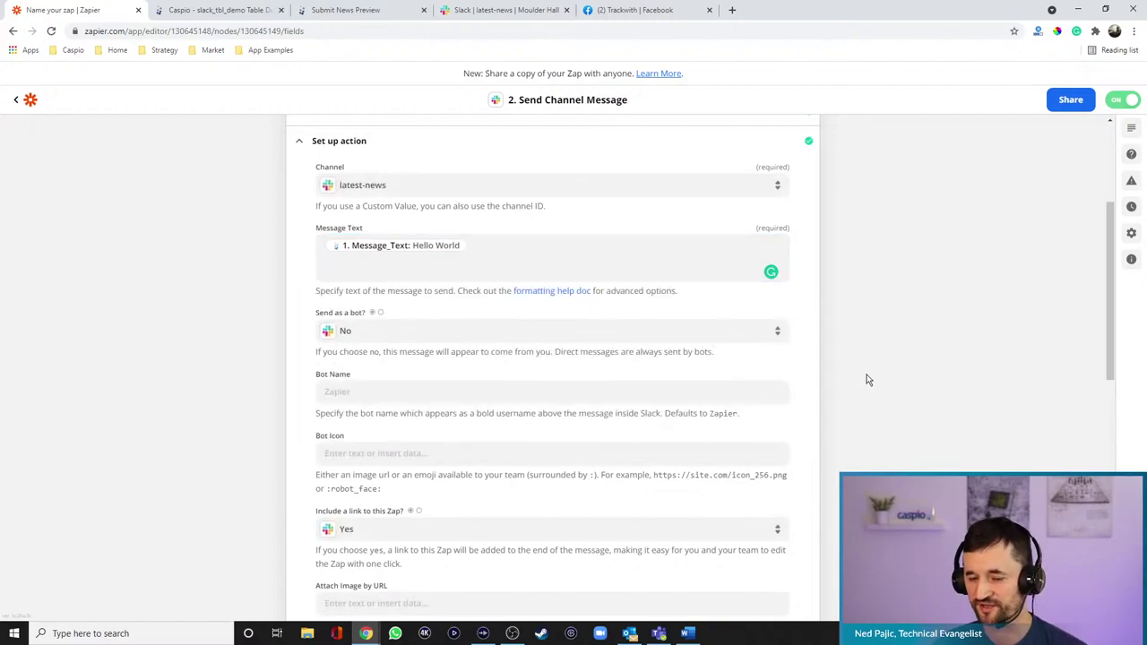
Refresh the Slack action's fields once more and reload the Zap editor page
{"action": "scroll", "coordinate": [866, 383], "scroll_direction": "down", "scroll_amount": 4}
{"action": "scroll", "coordinate": [867, 376], "scroll_direction": "down", "scroll_amount": 3}
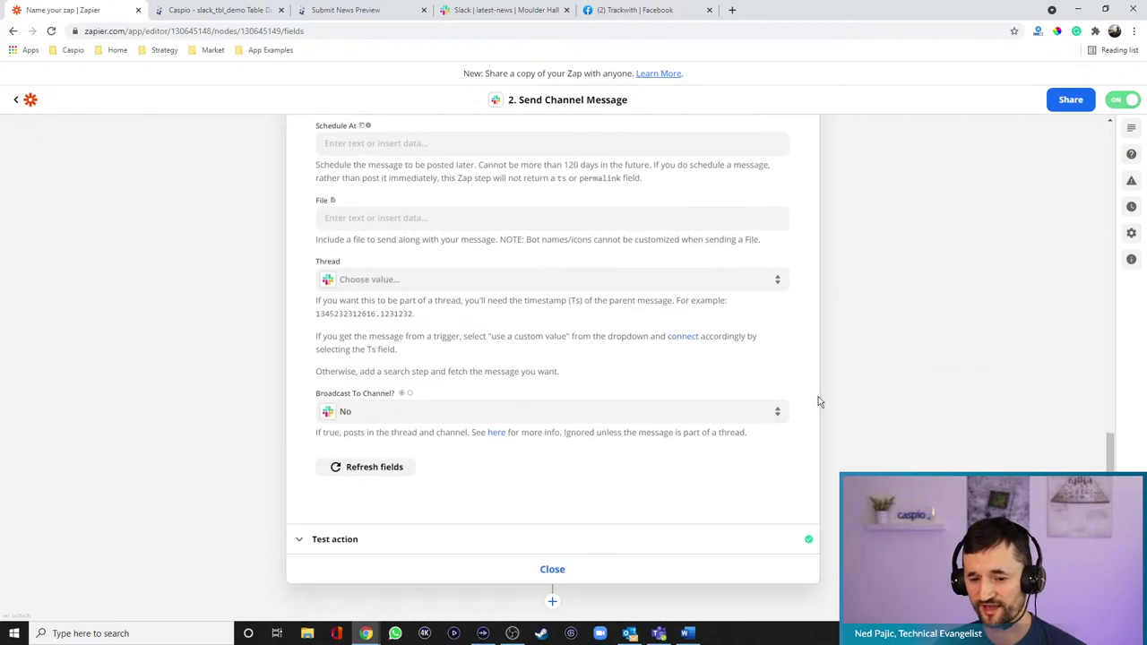
{"action": "left_click", "coordinate": [394, 466]}
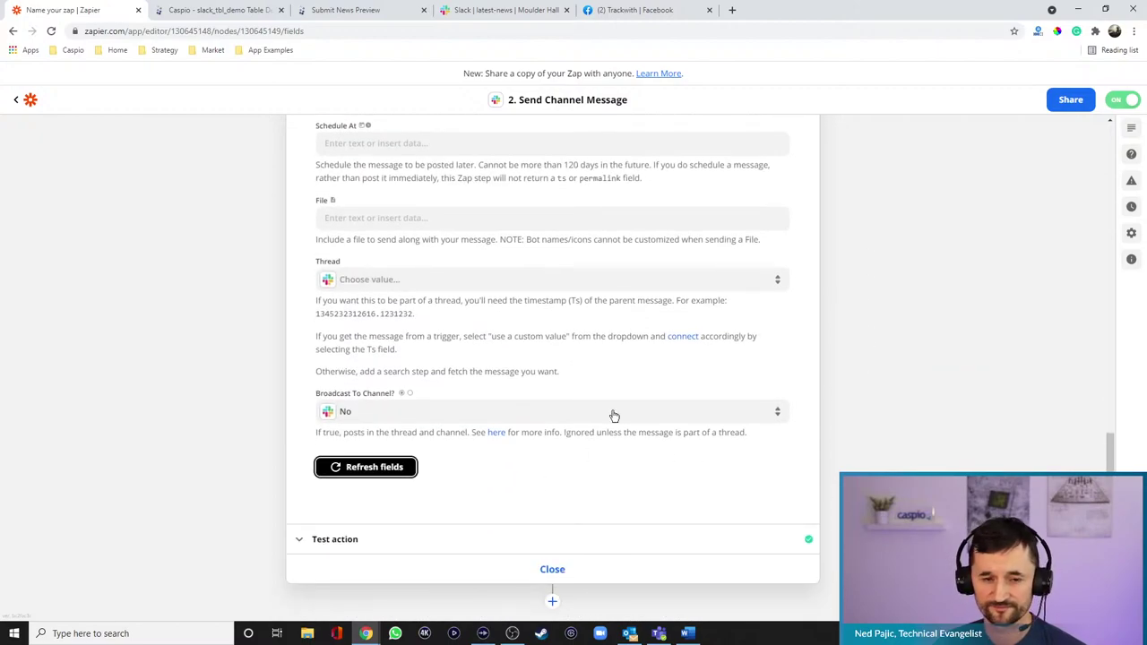
{"action": "left_click", "coordinate": [51, 30]}
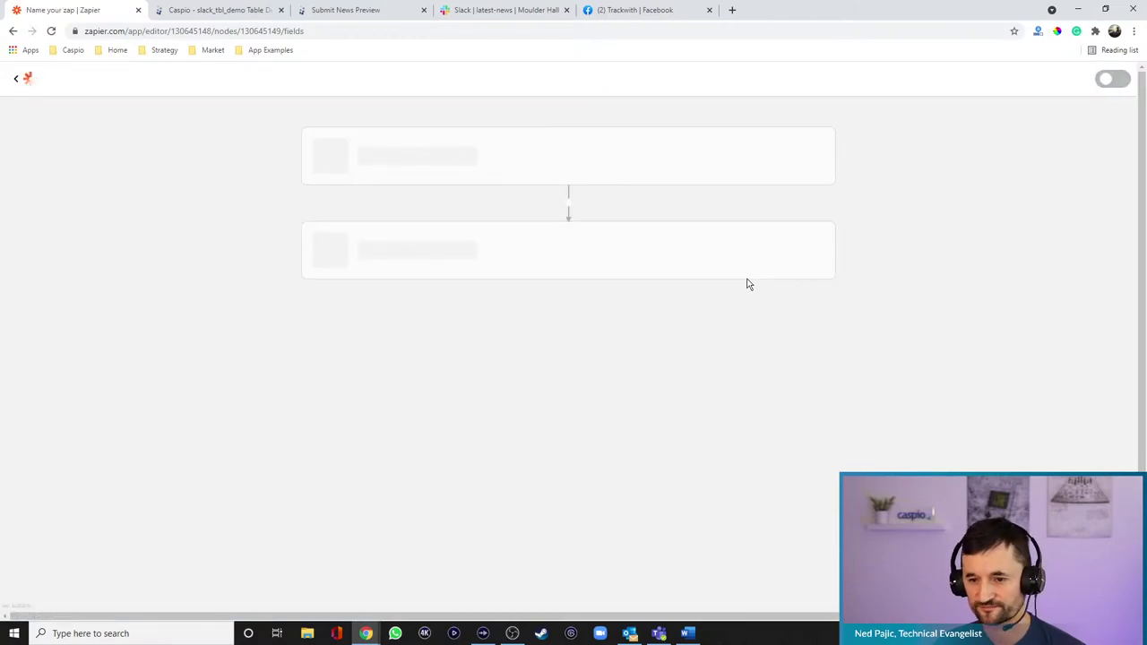
Show all insertable Caspio fields for Message Text, check for SampleField, and review the remaining Slack action settings
{"action": "scroll", "coordinate": [744, 317], "scroll_direction": "down", "scroll_amount": 3}
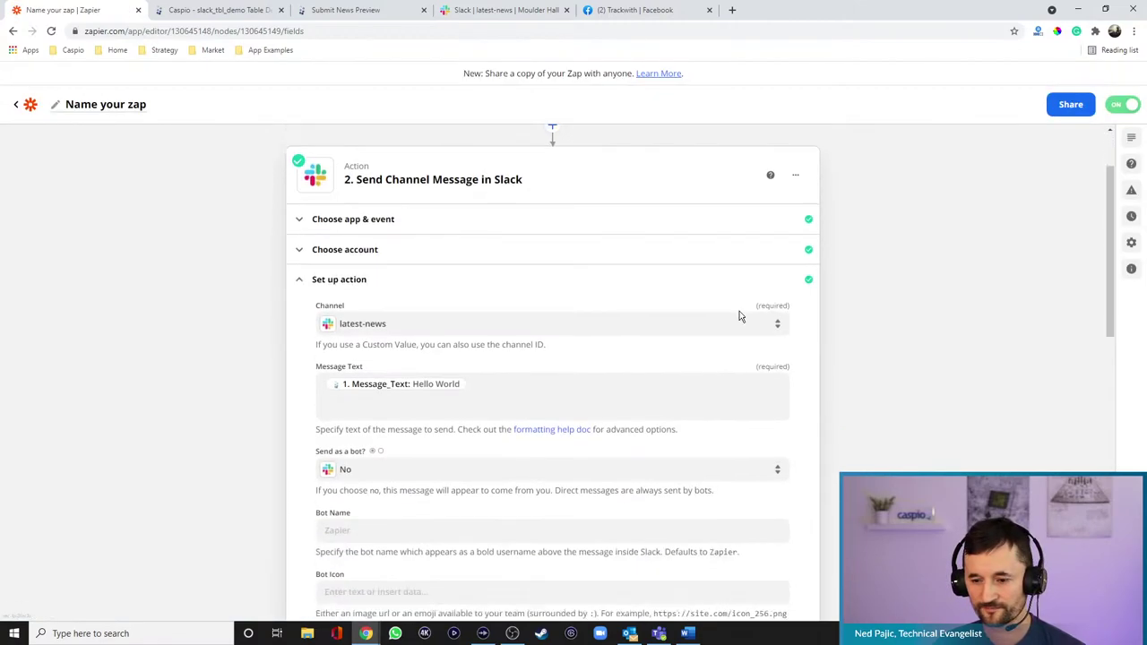
{"action": "left_click", "coordinate": [547, 295]}
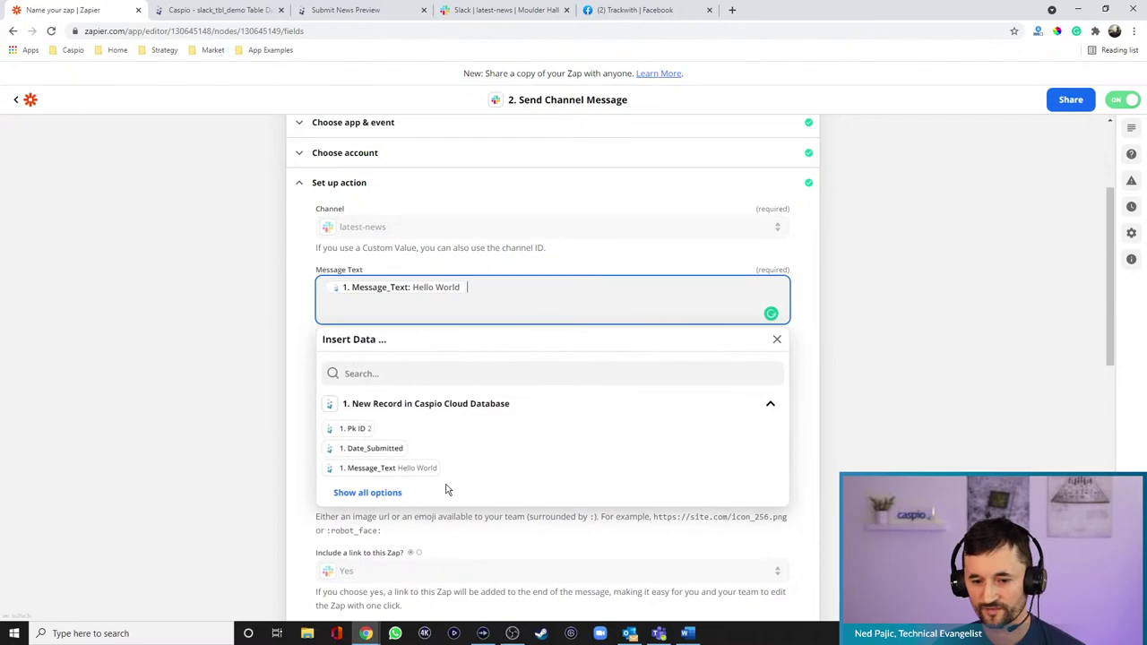
{"action": "left_click", "coordinate": [390, 494]}
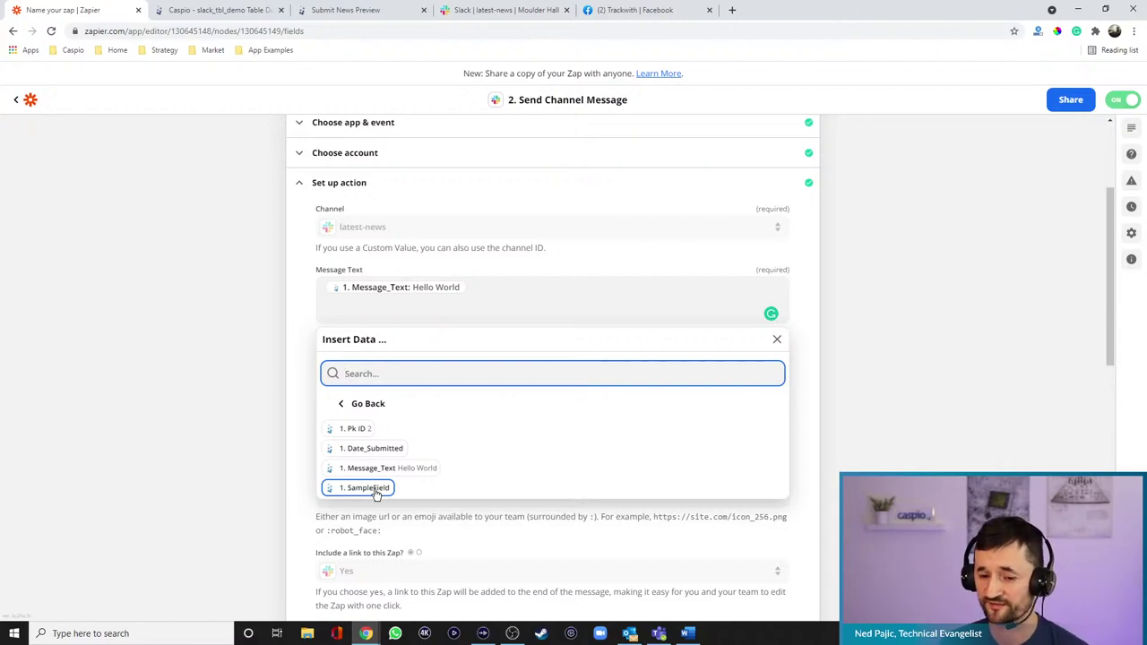
{"action": "left_click", "coordinate": [830, 452]}
{"action": "scroll", "coordinate": [809, 438], "scroll_direction": "down", "scroll_amount": 2}
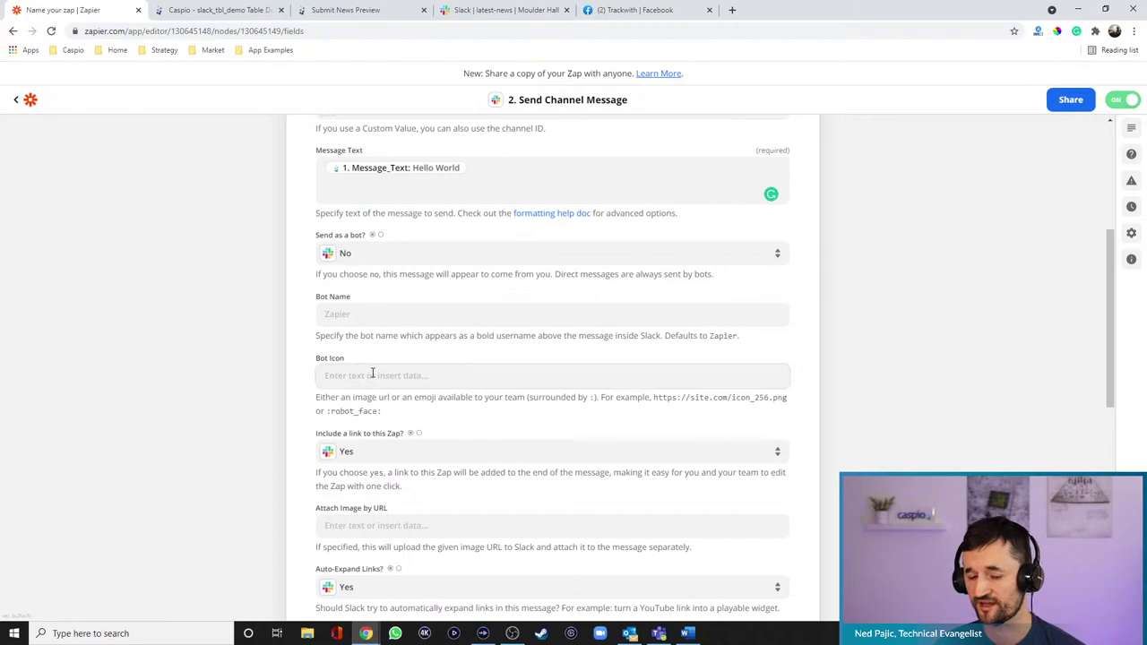
{"action": "scroll", "coordinate": [798, 426], "scroll_direction": "down", "scroll_amount": 10}
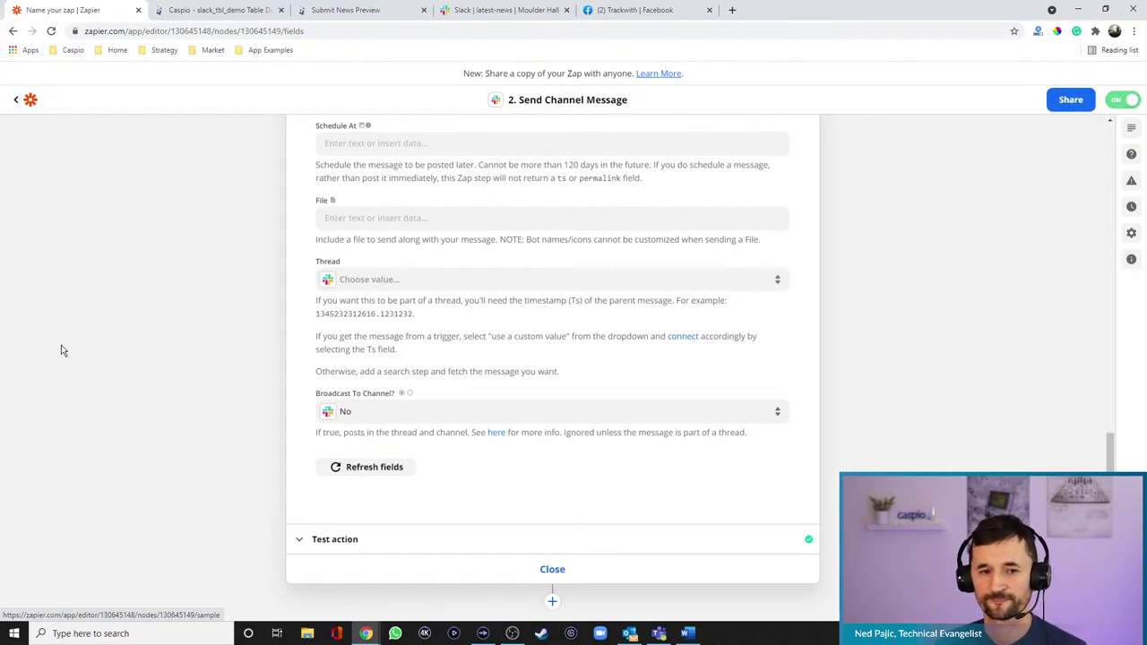
Return to the list of Zaps and switch to the Trackwith Facebook page to view its header
{"action": "left_click", "coordinate": [17, 103]}
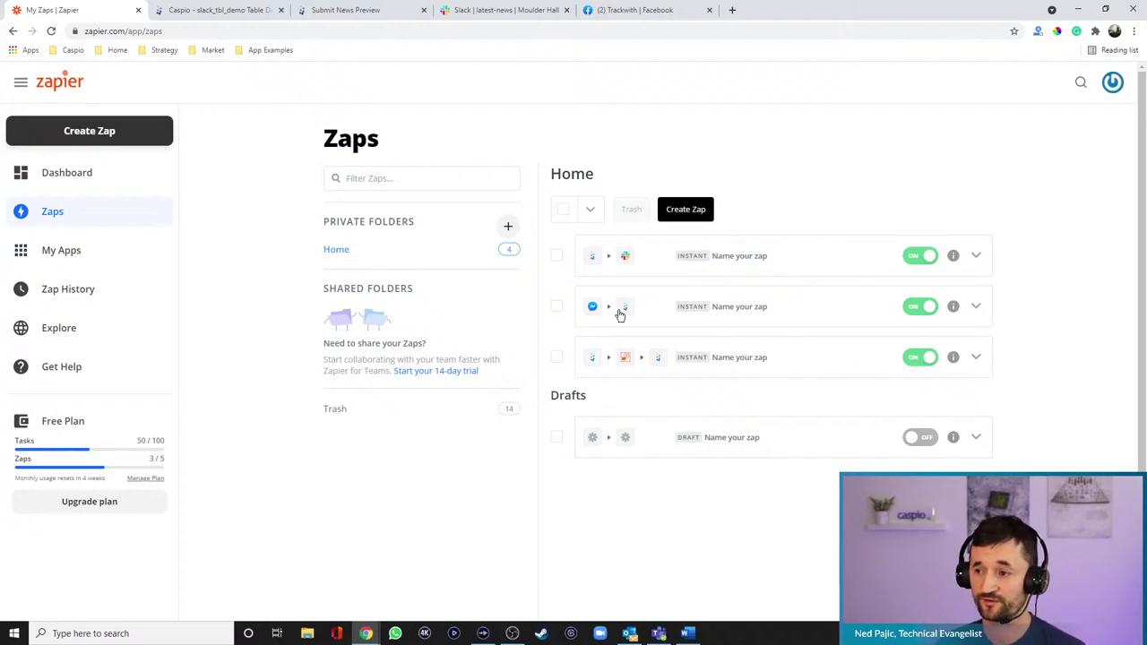
{"action": "left_click", "coordinate": [639, 11]}
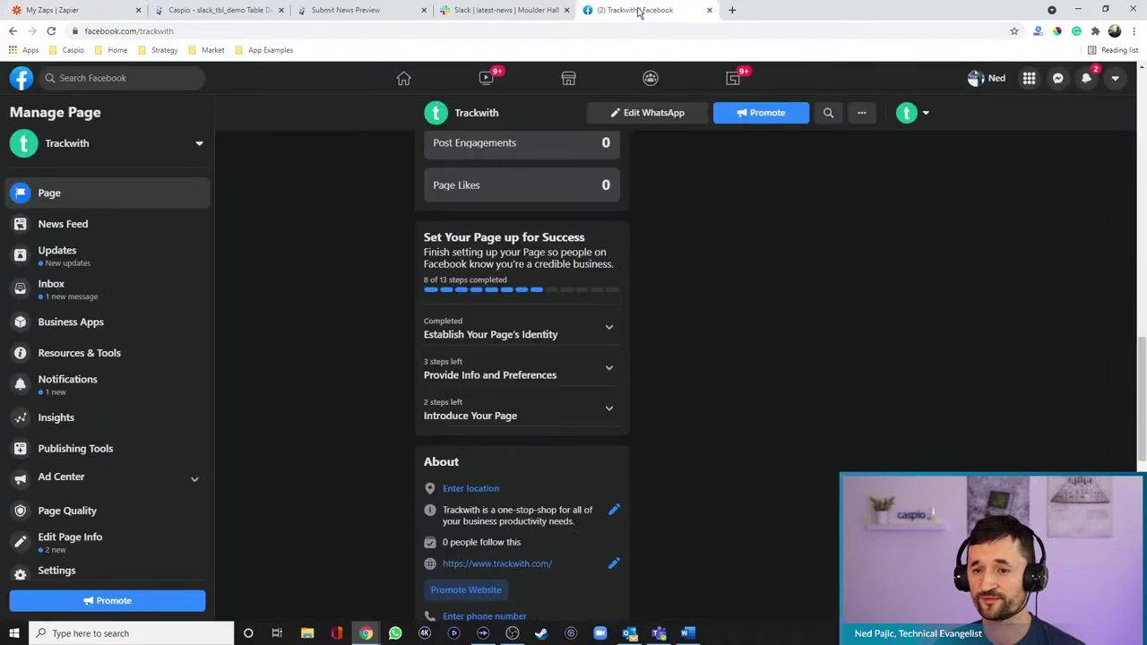
{"action": "scroll", "coordinate": [789, 304], "scroll_direction": "up", "scroll_amount": 10}
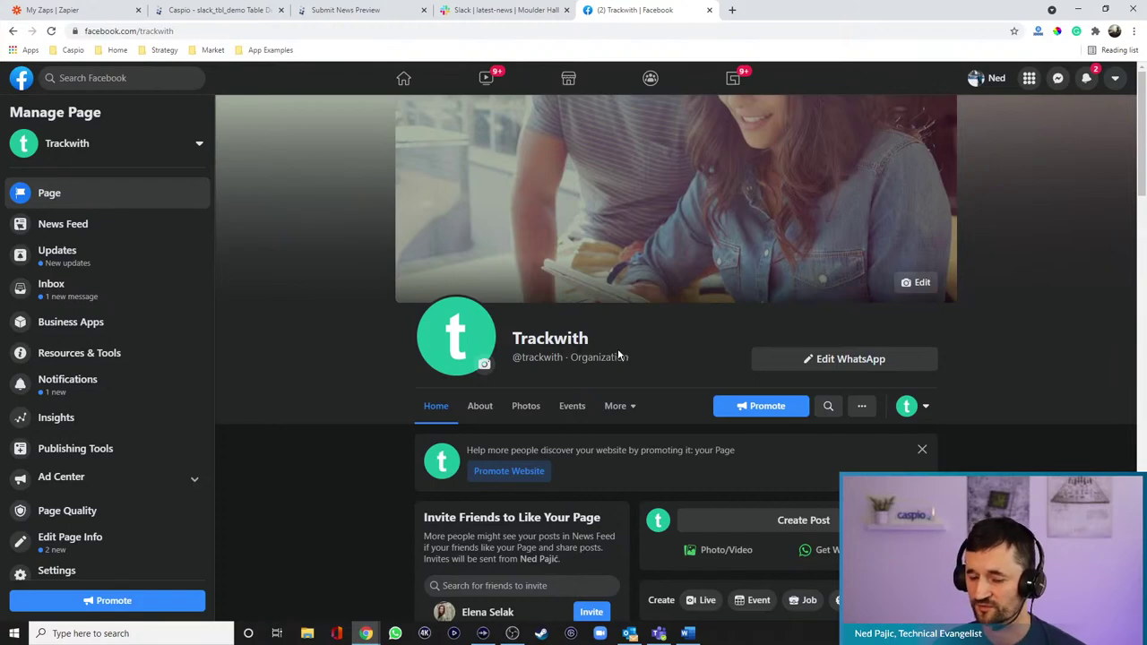
Open a message window to Trackwith from the page's About section and send "Please contact us to discuss further plans."
{"action": "scroll", "coordinate": [695, 322], "scroll_direction": "down", "scroll_amount": 10}
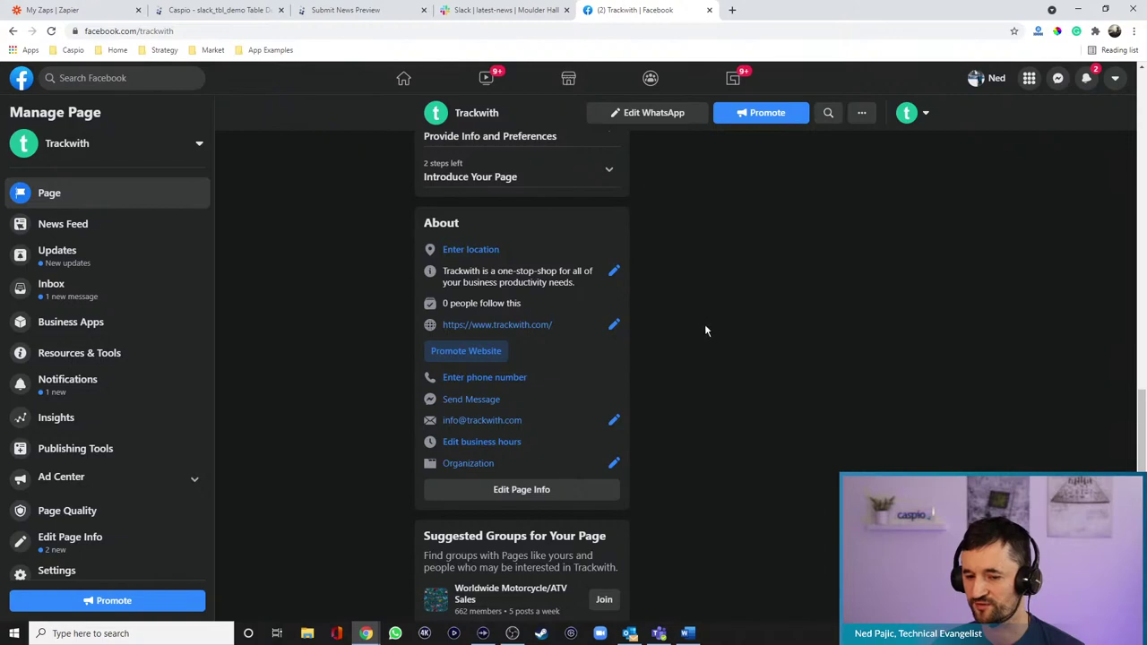
{"action": "left_click", "coordinate": [478, 401]}
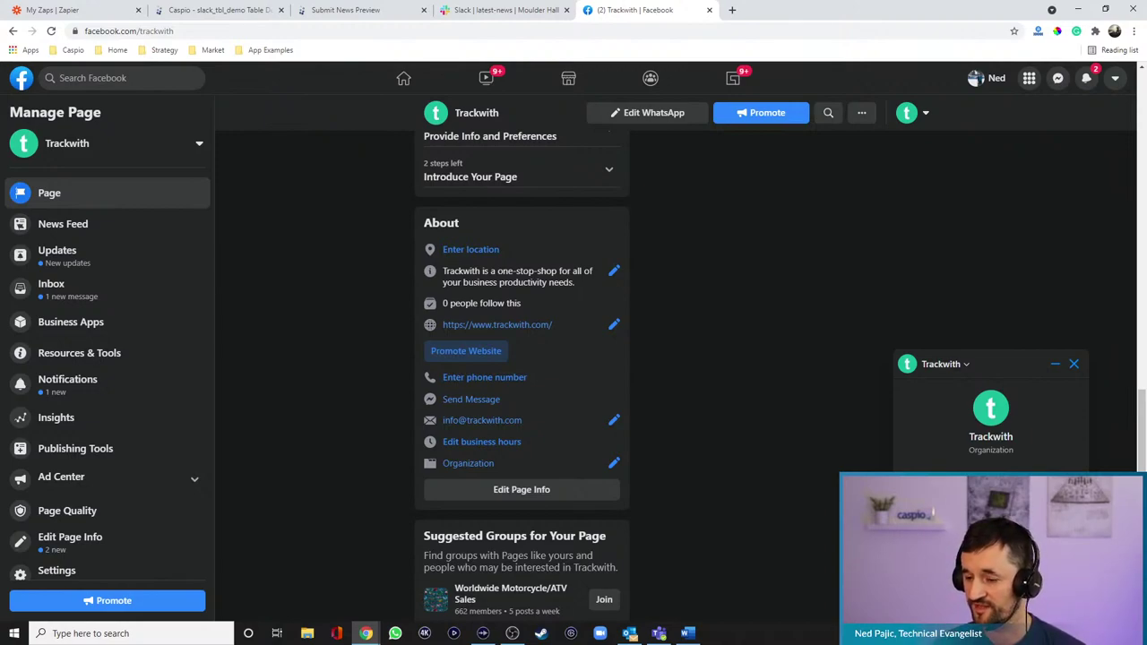
Switch to Caspio, open the zapier_tbl_facebook table in the Demo - Facebook Messenger app and widen its MessageText column to read the record
{"action": "left_click", "coordinate": [216, 10]}
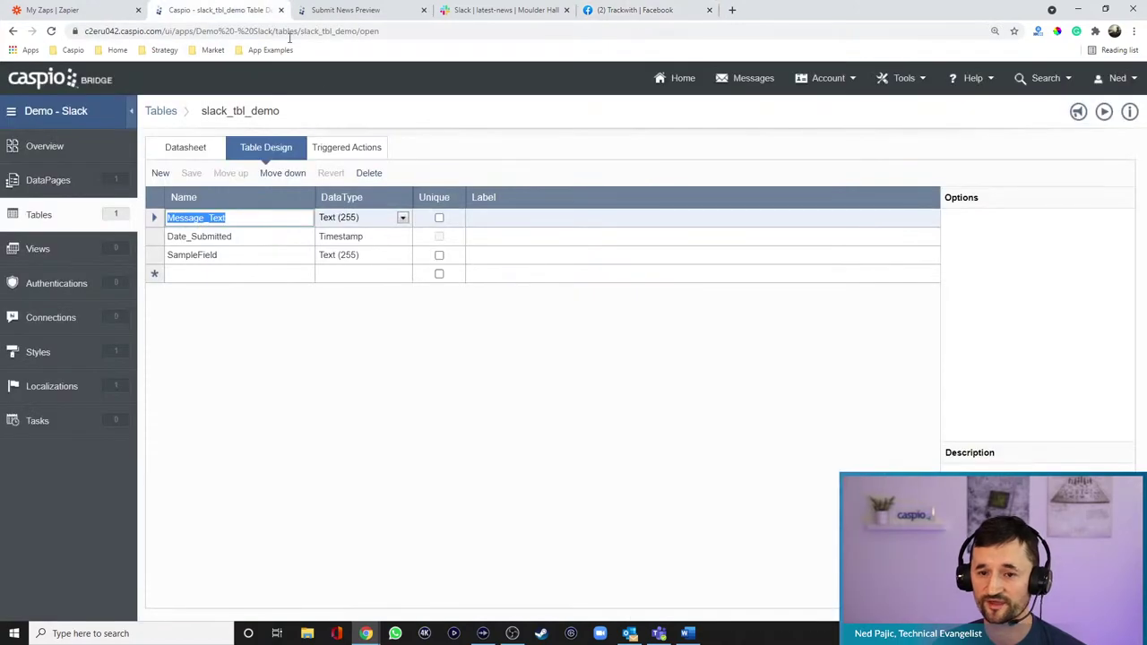
{"action": "left_click", "coordinate": [674, 78]}
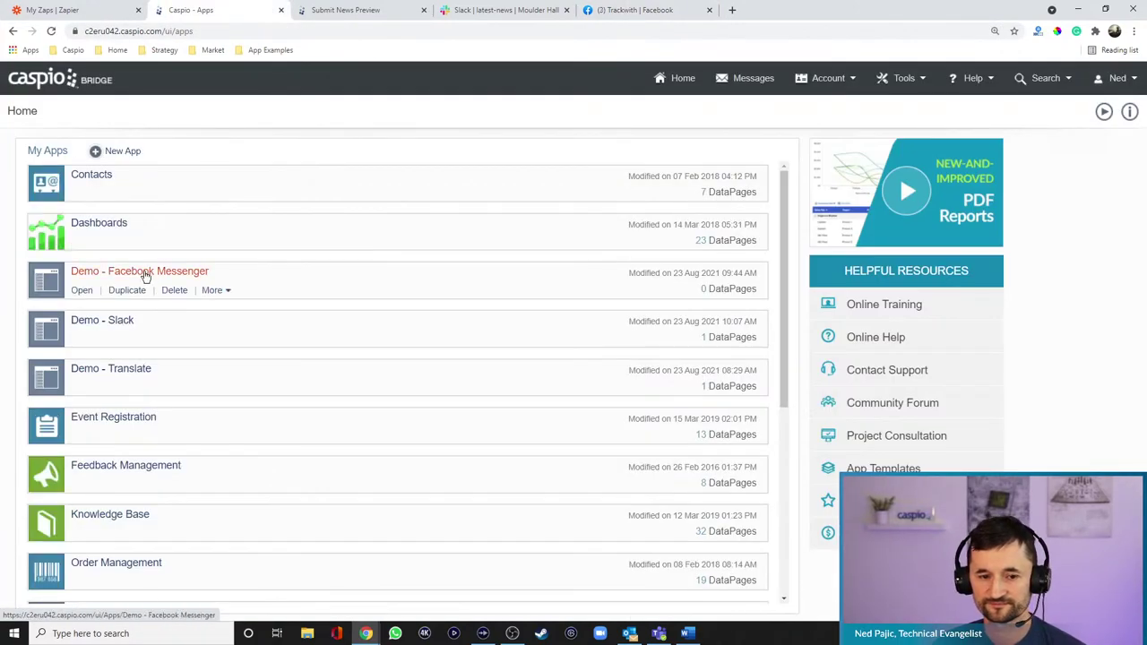
{"action": "left_click", "coordinate": [80, 291]}
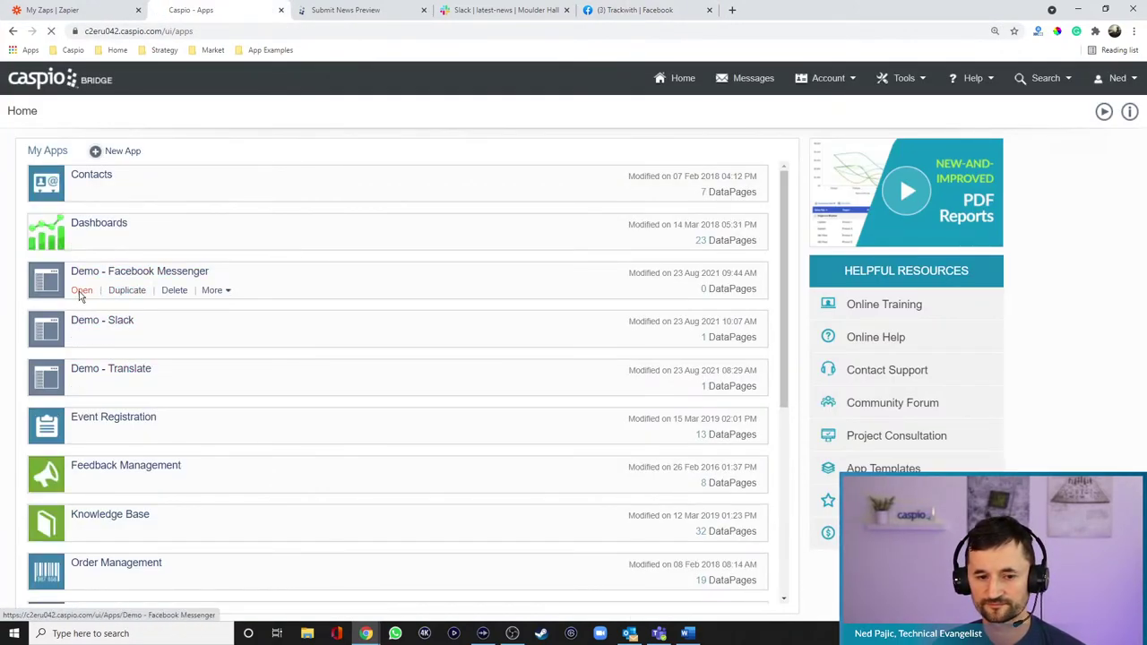
{"action": "left_click", "coordinate": [68, 213]}
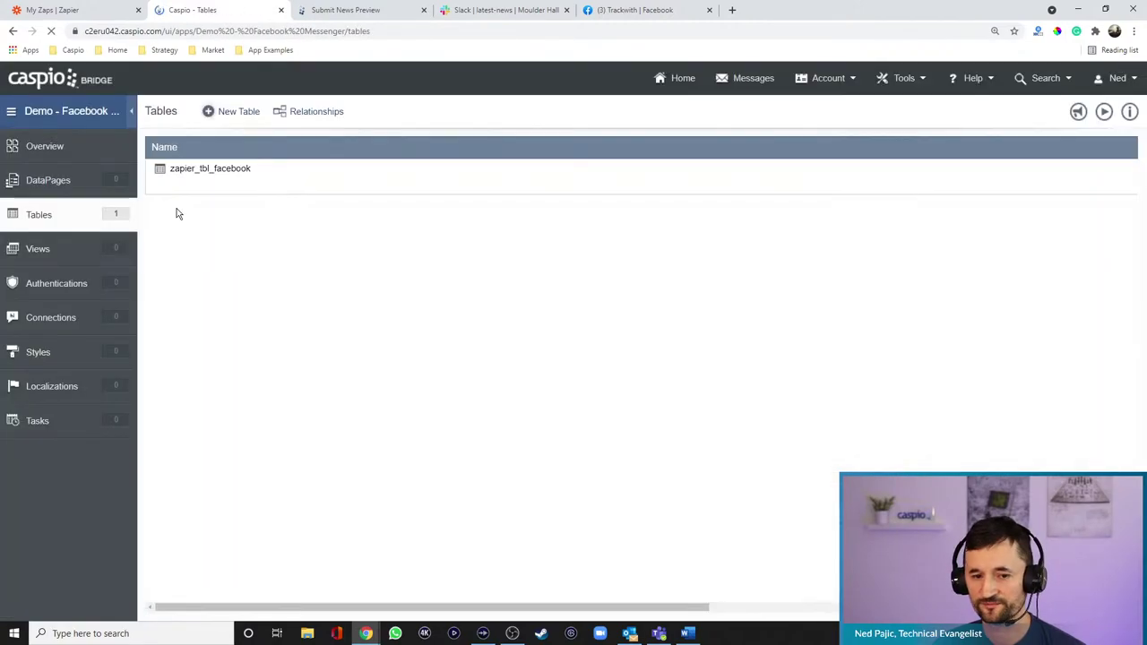
{"action": "left_click", "coordinate": [236, 186]}
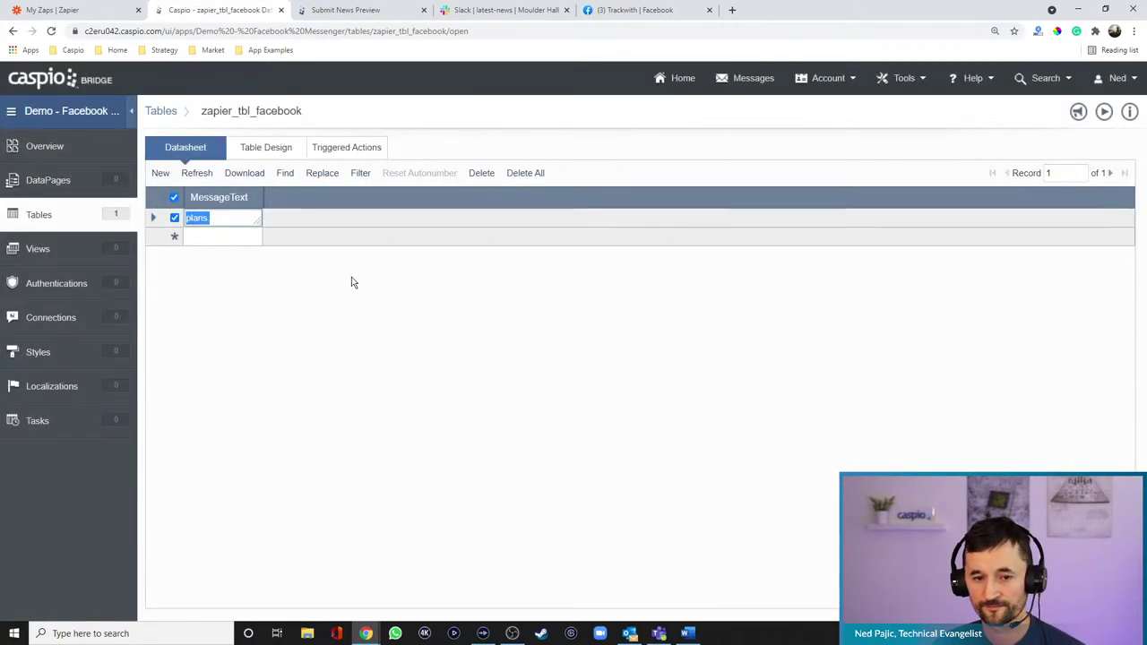
{"action": "left_click_drag", "start_coordinate": [265, 197], "coordinate": [406, 206]}
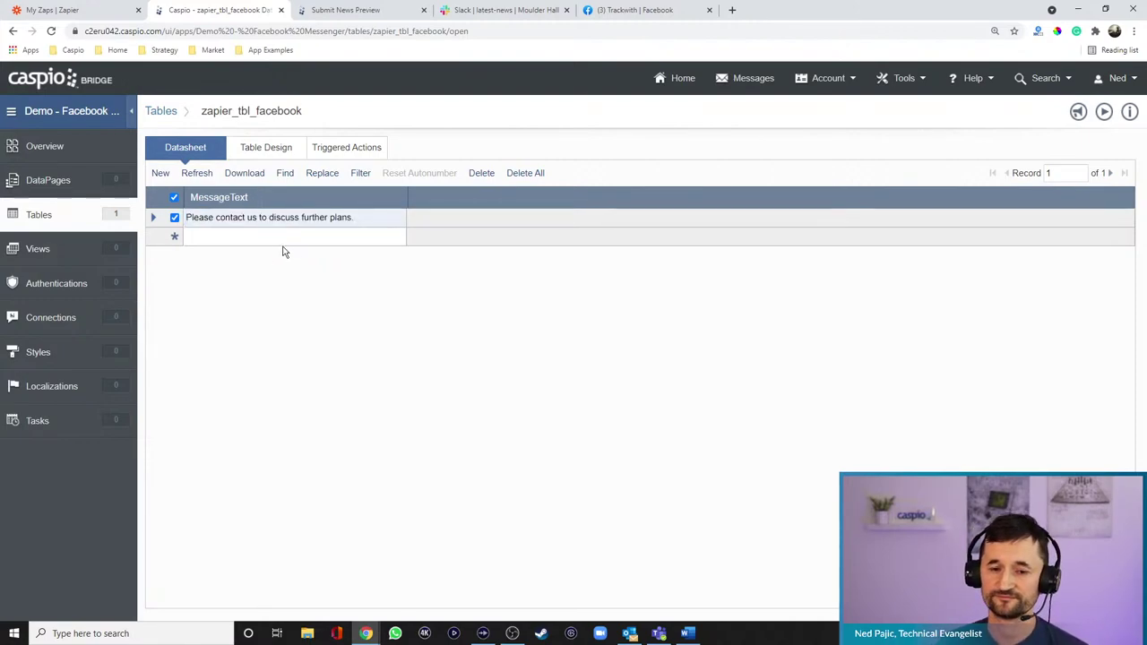
Send Trackwith the message "Here is a second message." on Facebook and refresh the zapier_tbl_facebook datasheet in Caspio
{"action": "left_click", "coordinate": [631, 10]}
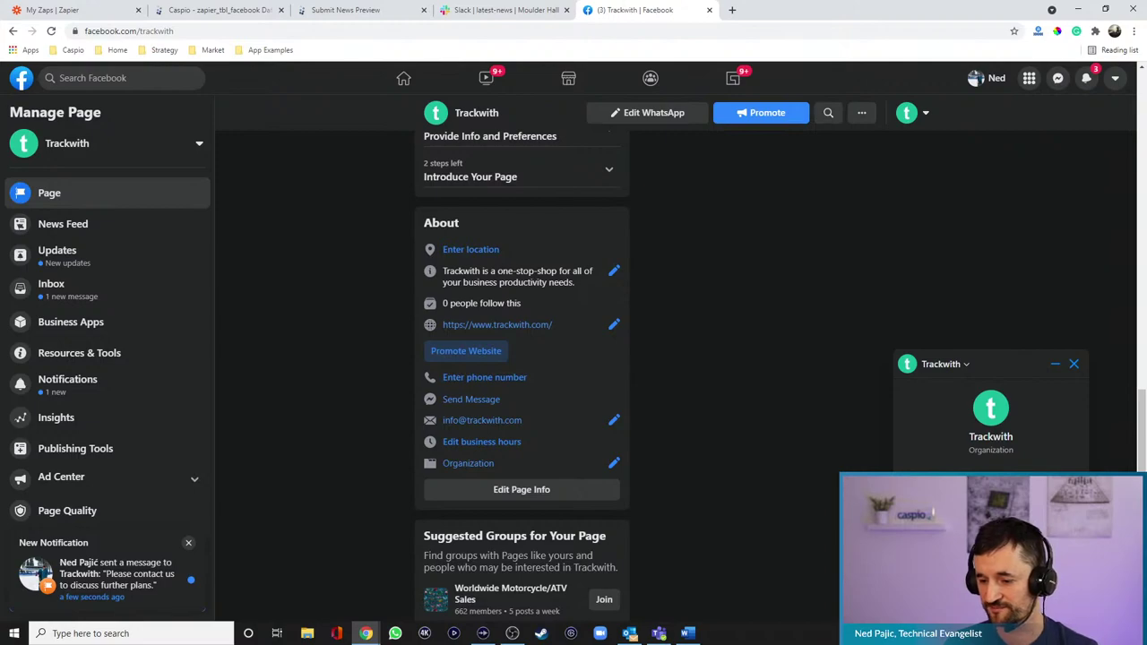
{"action": "left_click", "coordinate": [242, 12]}
{"action": "left_click", "coordinate": [196, 173]}
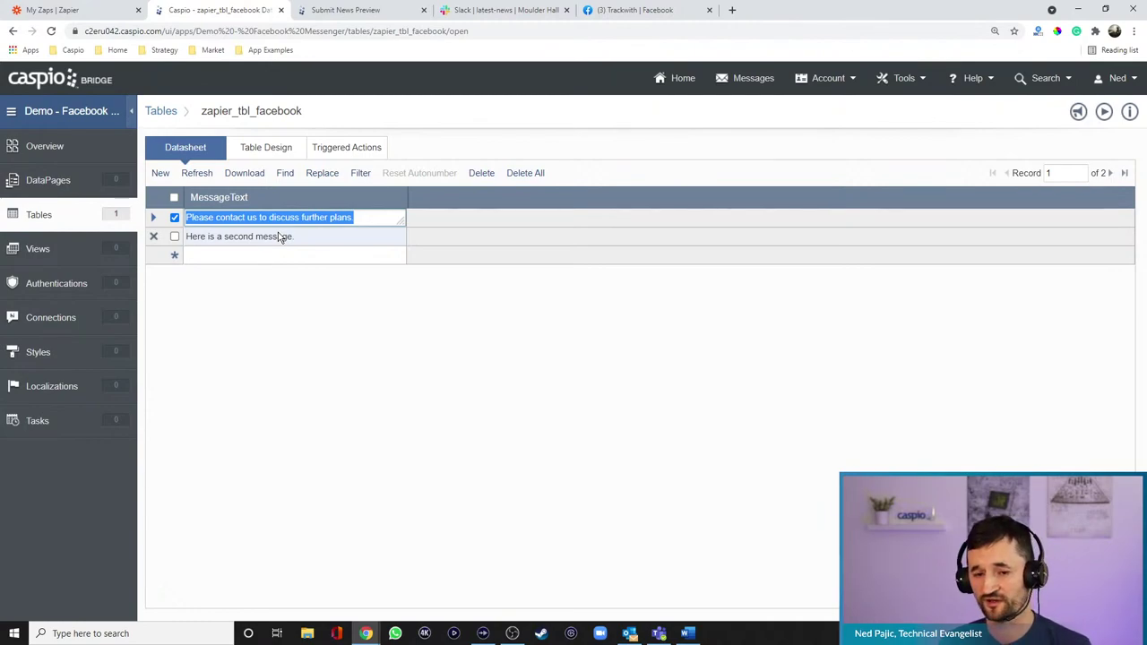
Add a Text (255) field named Assign_to below MessageText in the design of the zapier_tbl_facebook table
{"action": "left_click", "coordinate": [266, 147]}
{"action": "left_click", "coordinate": [233, 237]}
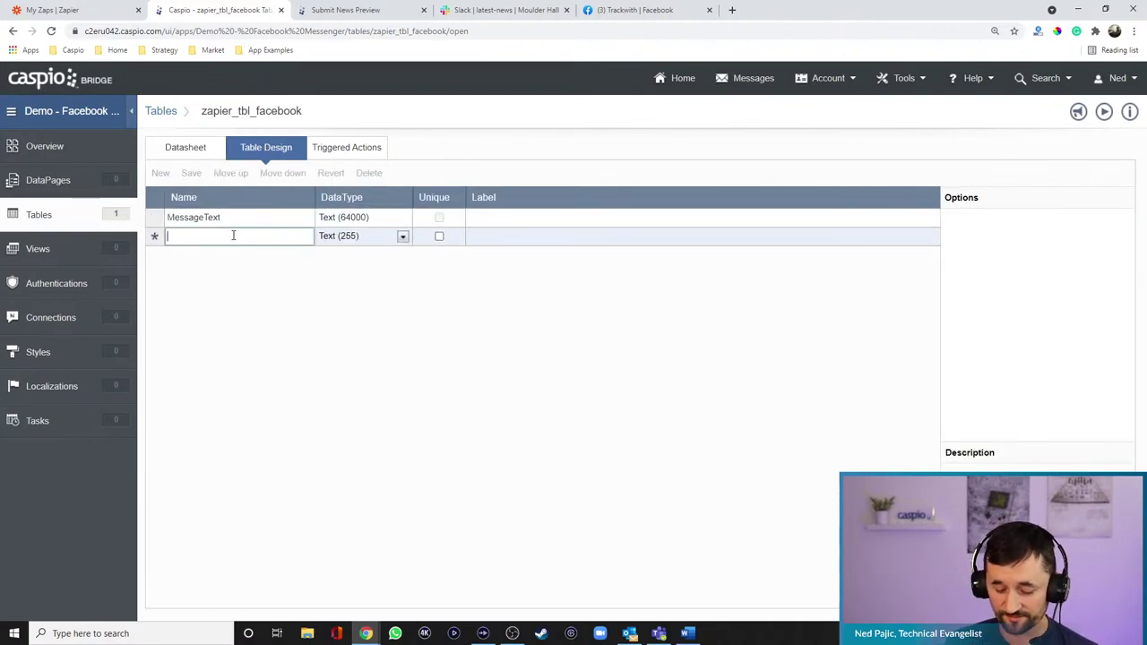
{"action": "type", "text": "Assign_to"}
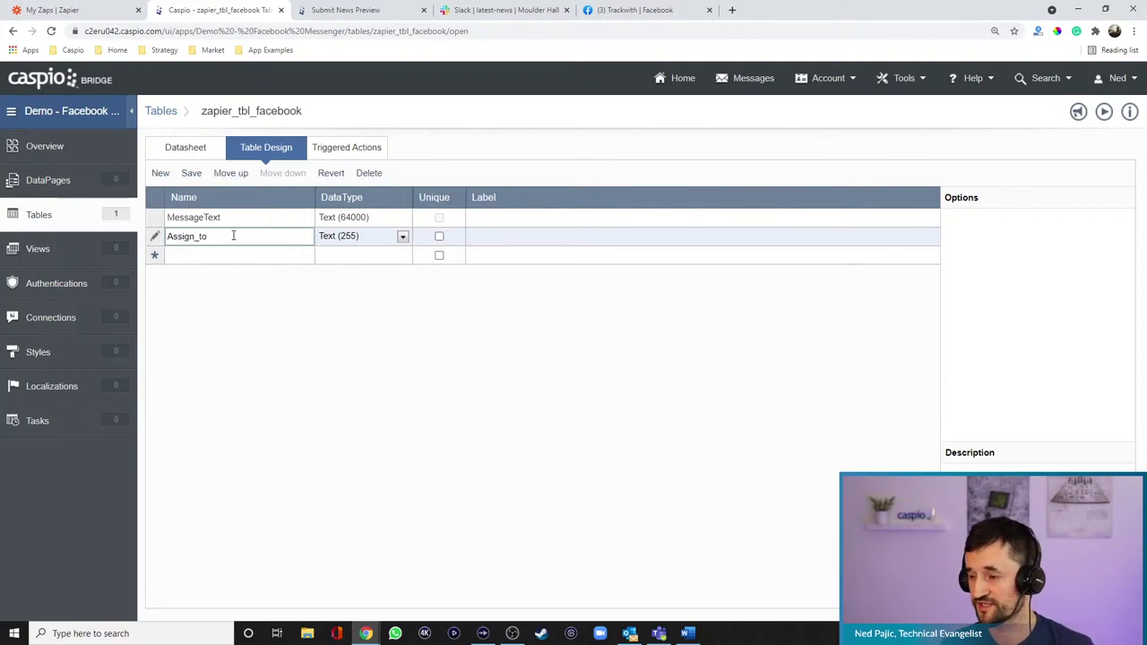
{"action": "double_click", "coordinate": [233, 236]}
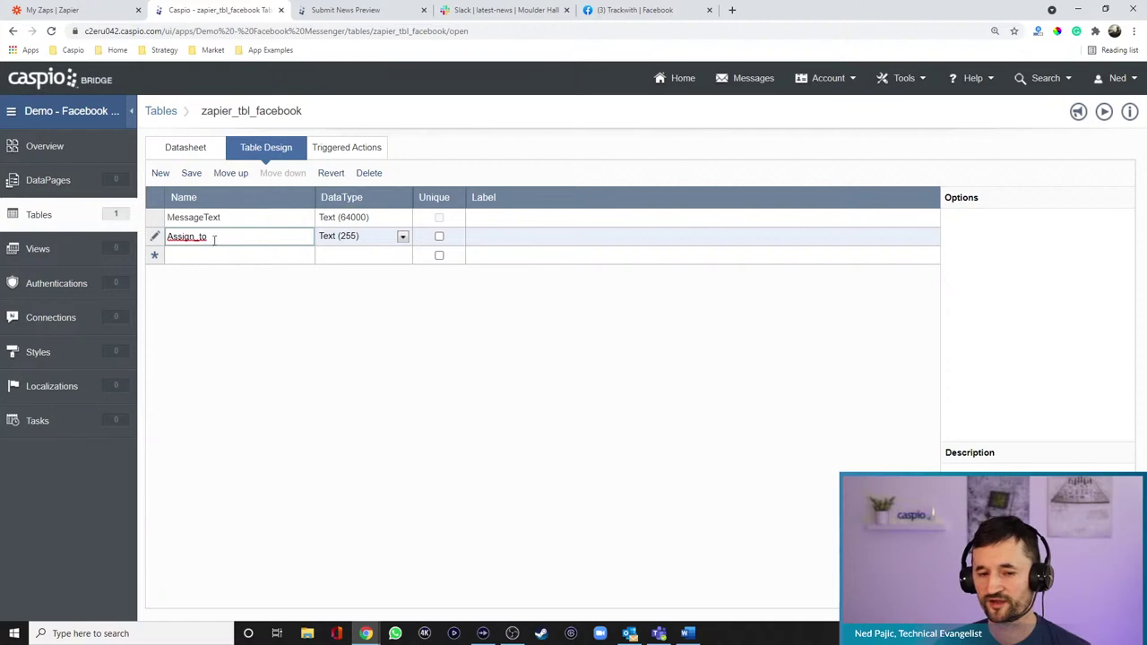
{"action": "left_click", "coordinate": [208, 258]}
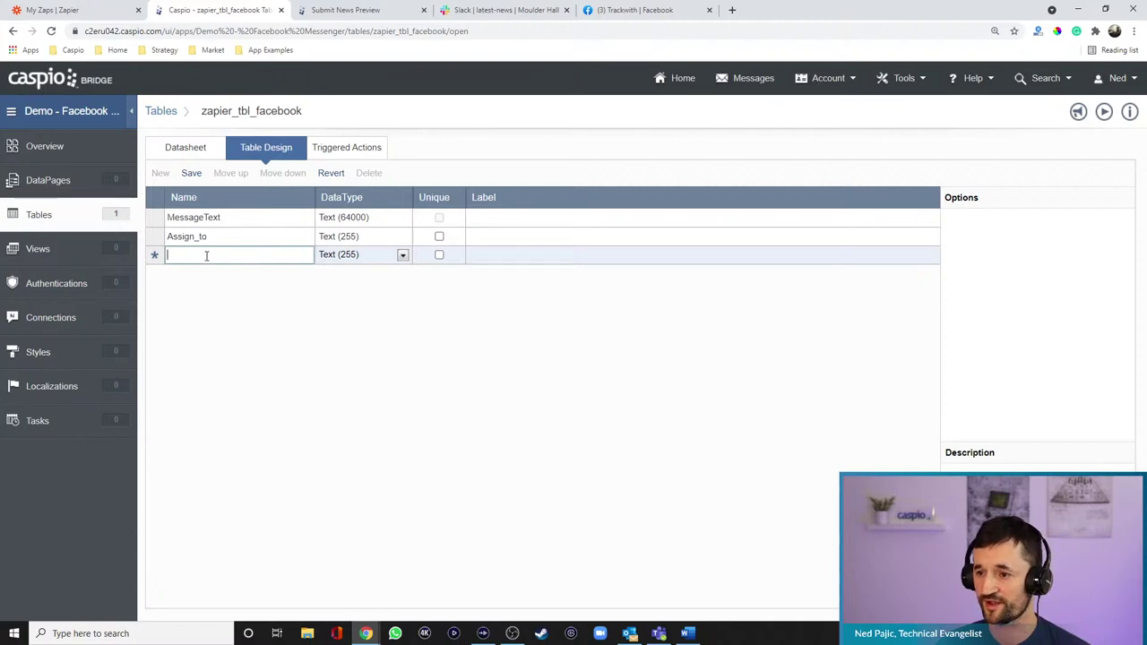
Switch to Zapier, open the Facebook Messenger-to-Caspio Zap, and review its trigger's Page setting and test message data
{"action": "left_click", "coordinate": [106, 11]}
{"action": "left_click", "coordinate": [643, 306]}
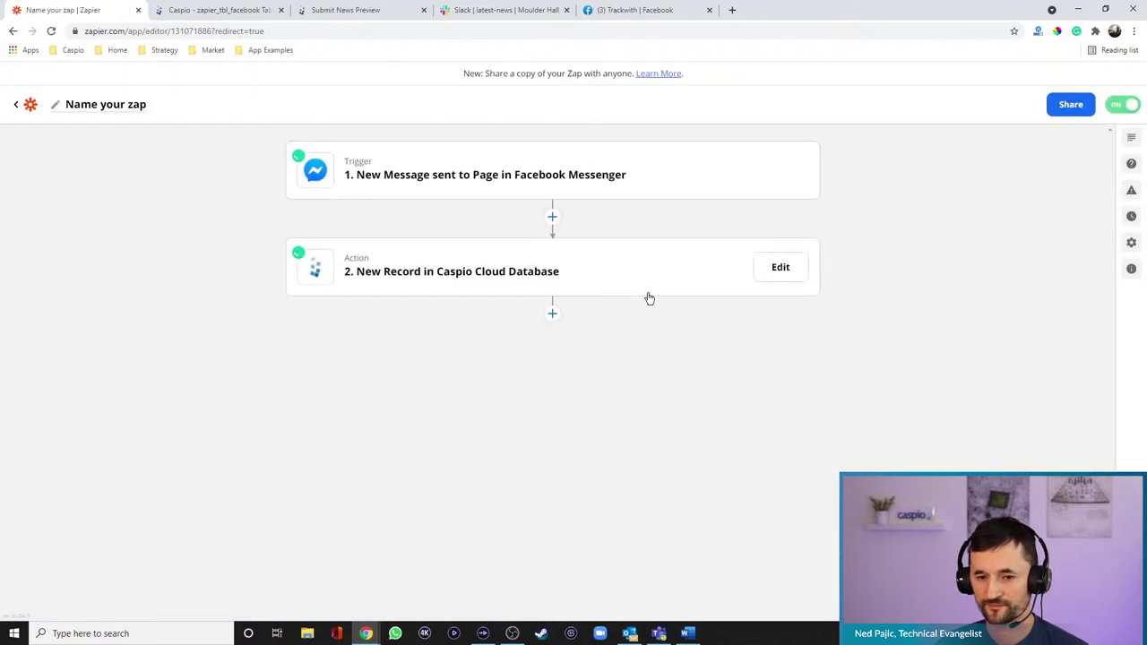
{"action": "left_click", "coordinate": [430, 184]}
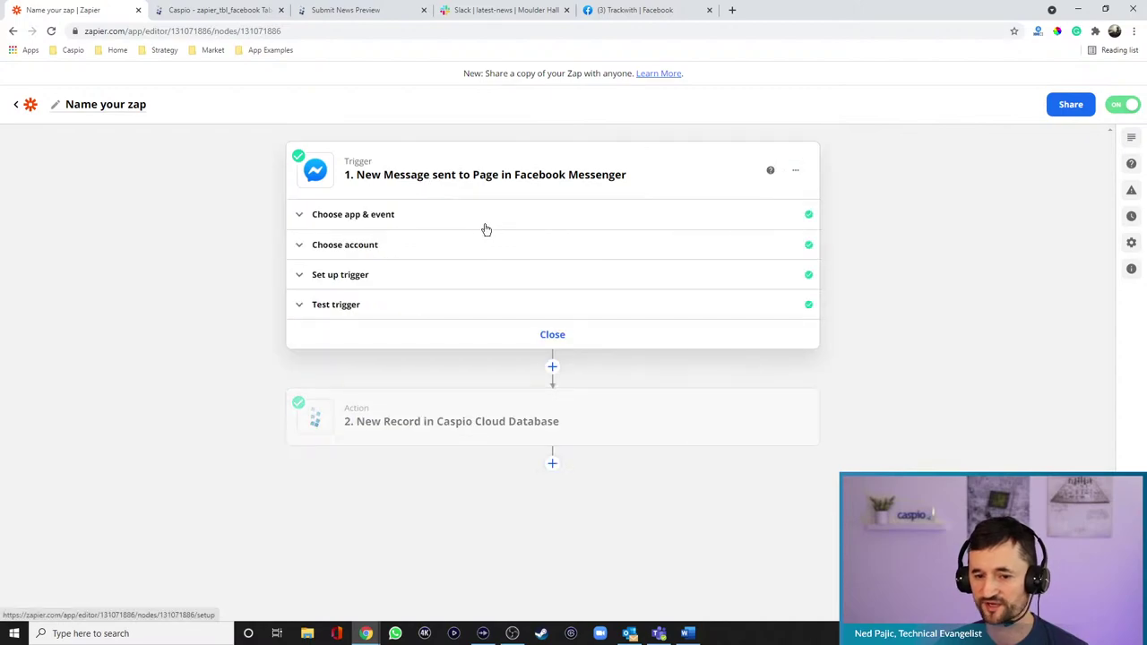
{"action": "left_click", "coordinate": [380, 277]}
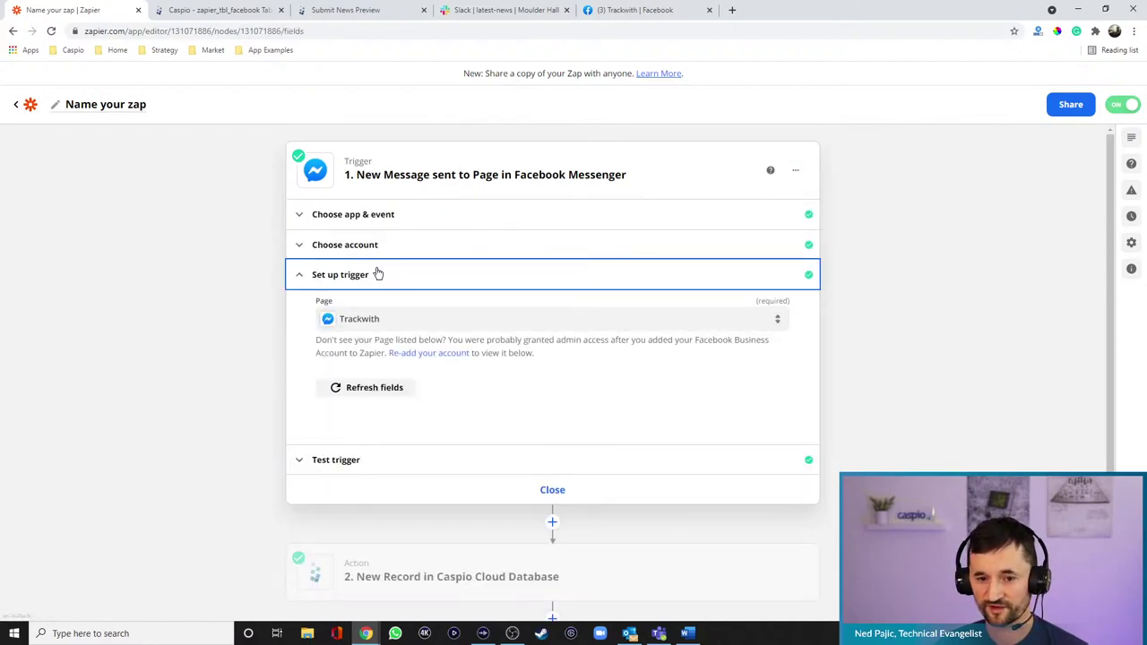
{"action": "left_click", "coordinate": [604, 326]}
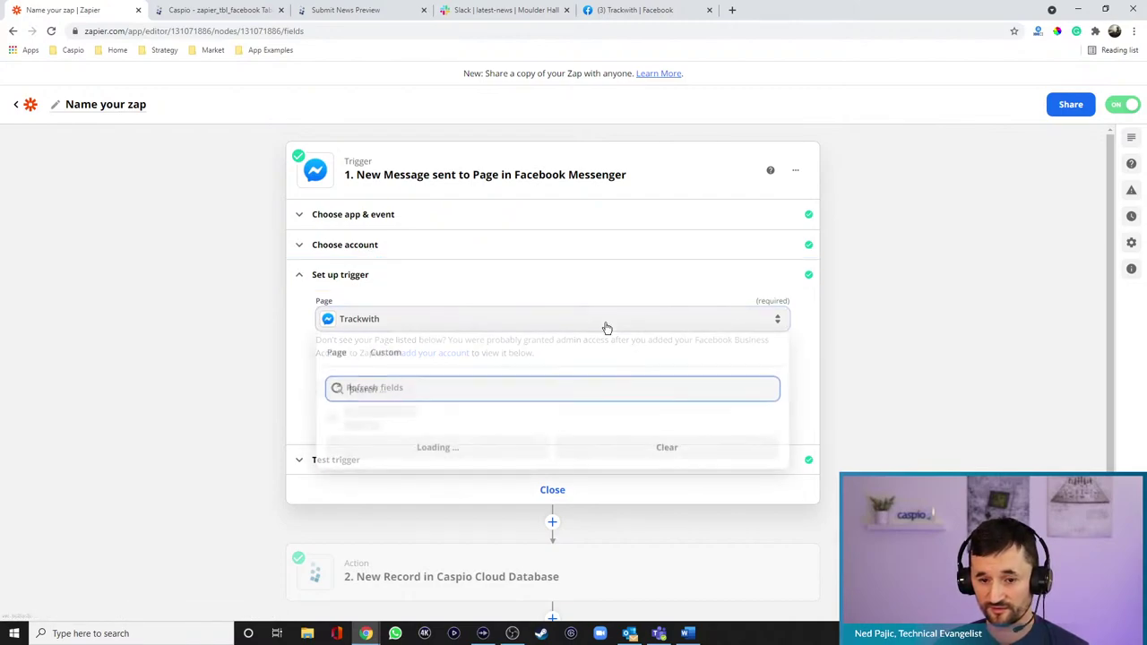
{"action": "left_click", "coordinate": [605, 326]}
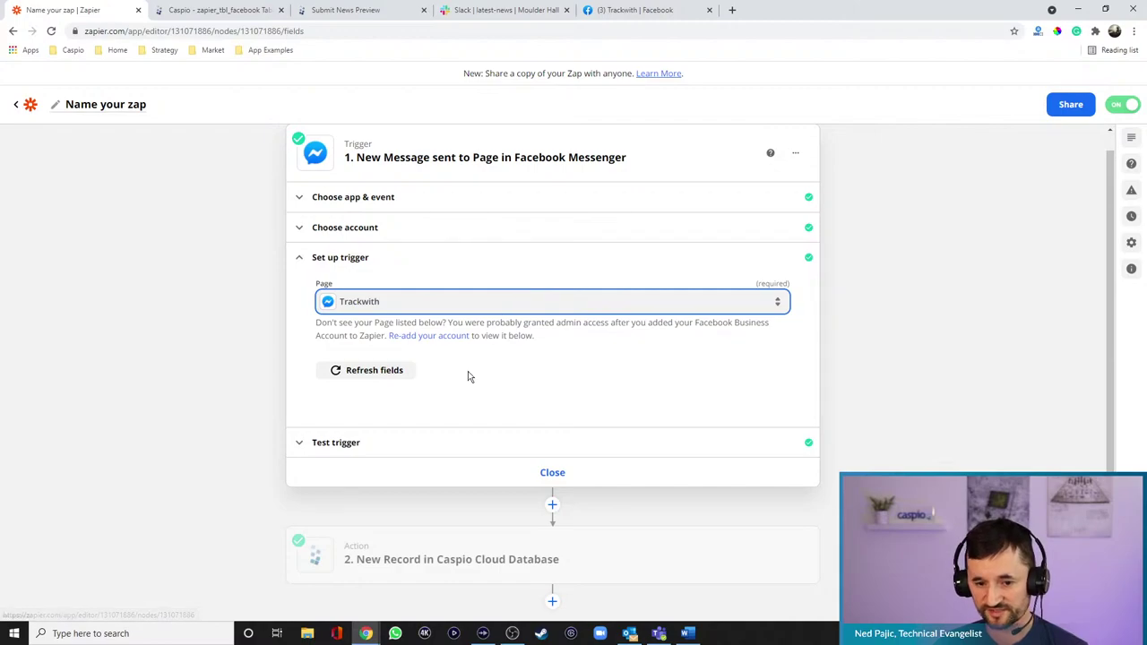
{"action": "left_click", "coordinate": [370, 444]}
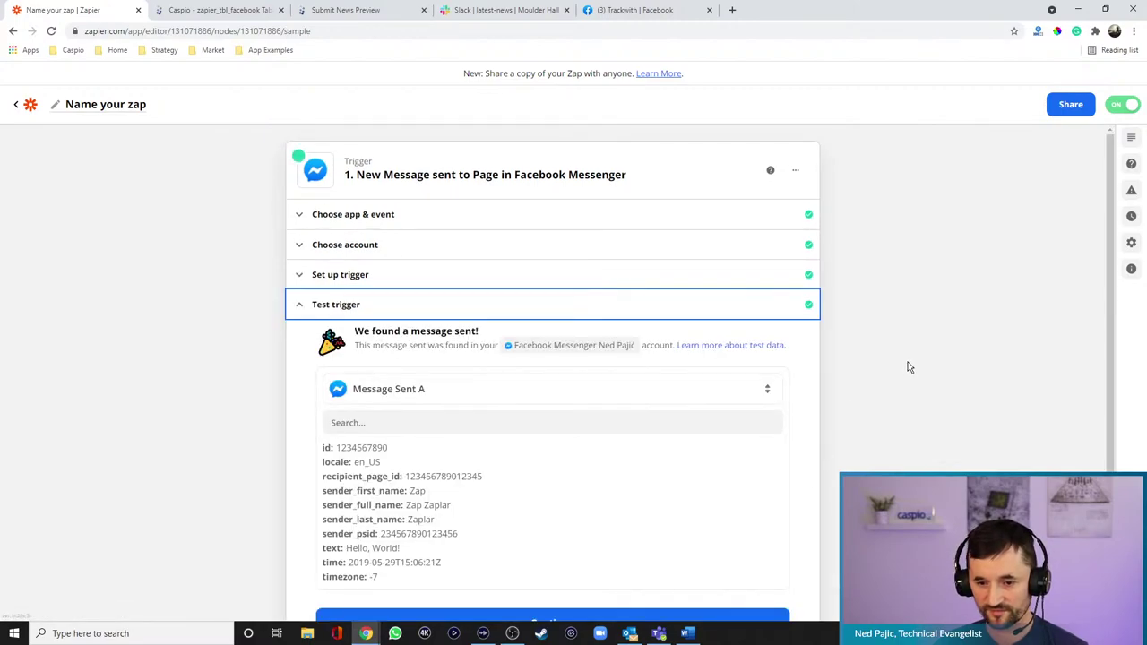
Review the Caspio New Record action's setup, checking the target table and the MessageText mapping
{"action": "left_click", "coordinate": [482, 559]}
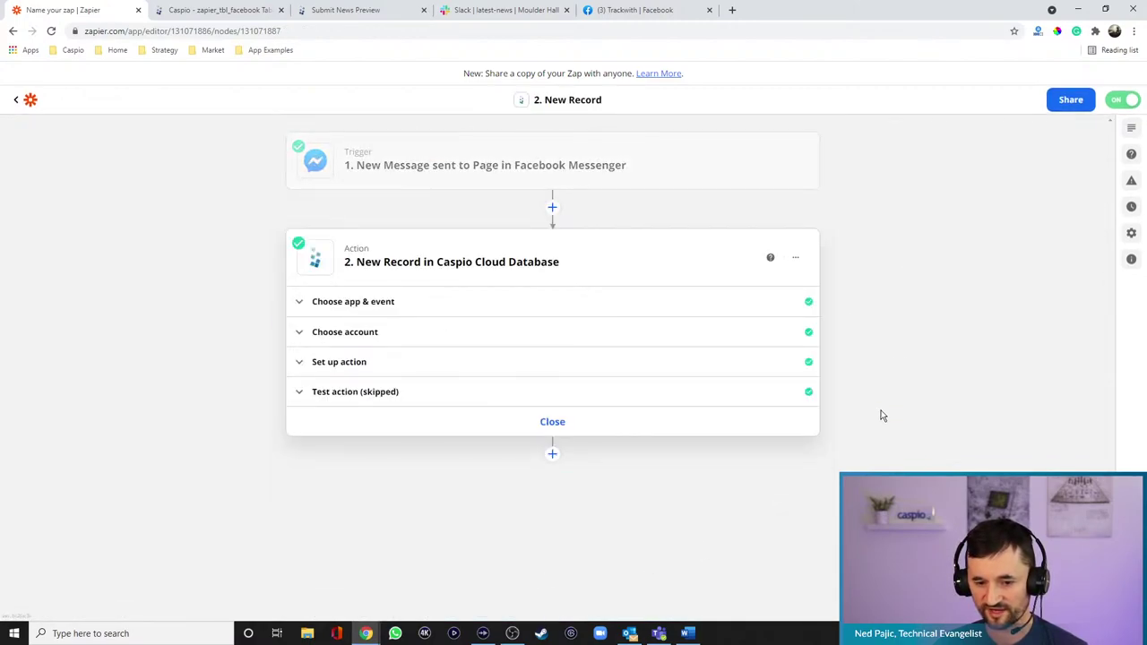
{"action": "left_click", "coordinate": [359, 366]}
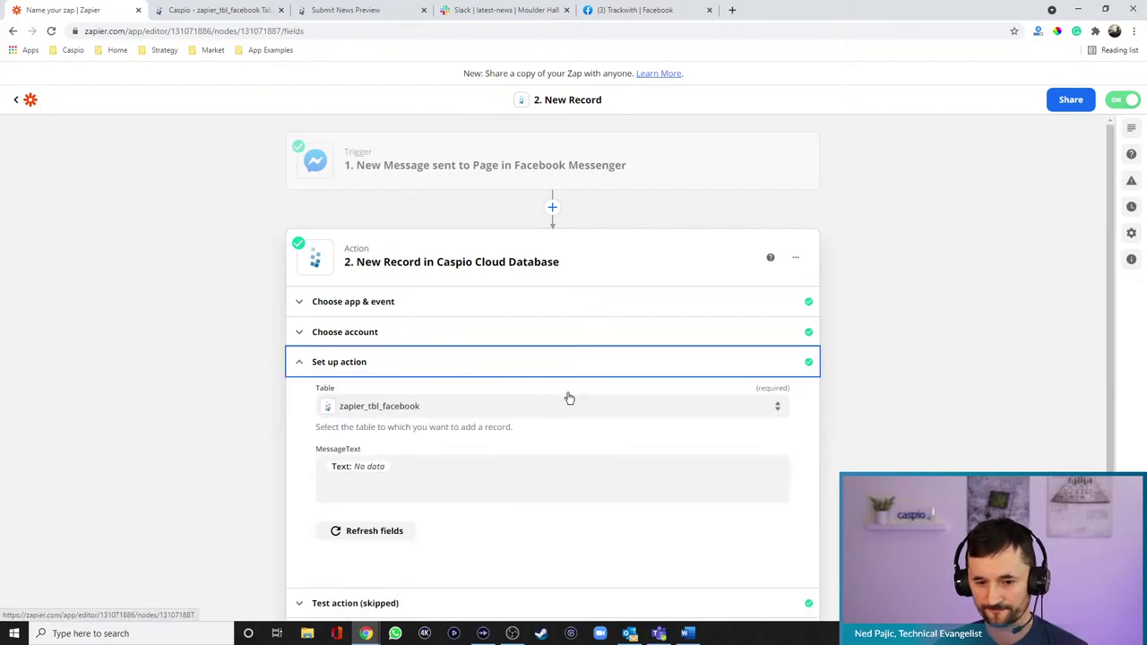
{"action": "scroll", "coordinate": [714, 392], "scroll_direction": "down", "scroll_amount": 1}
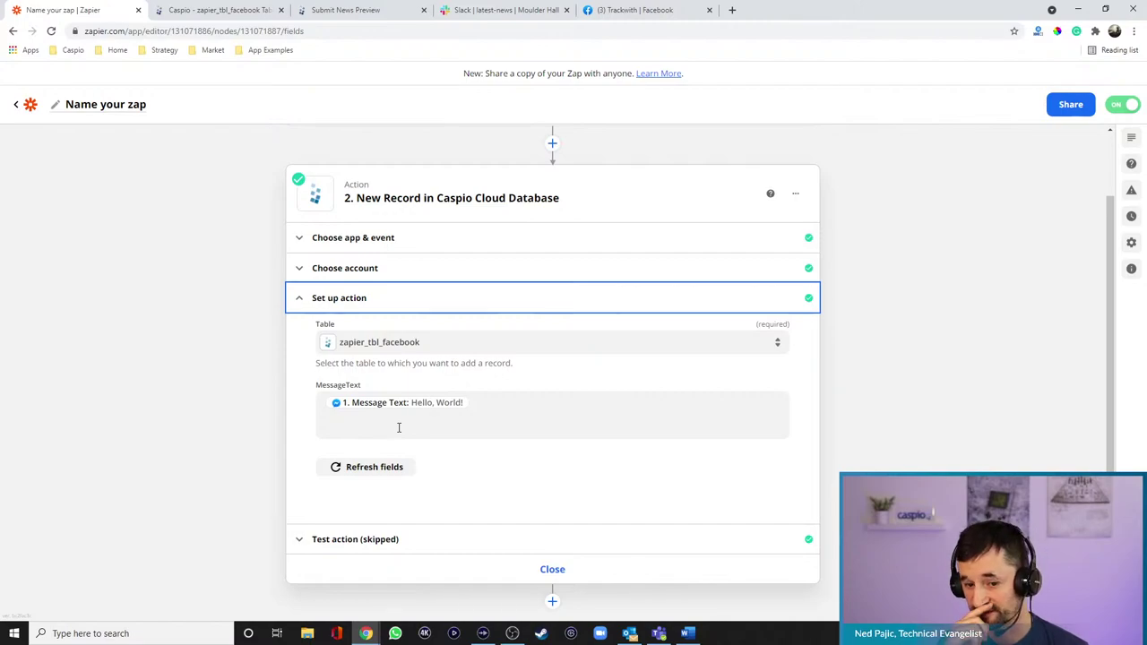
{"action": "scroll", "coordinate": [847, 332], "scroll_direction": "up", "scroll_amount": 1}
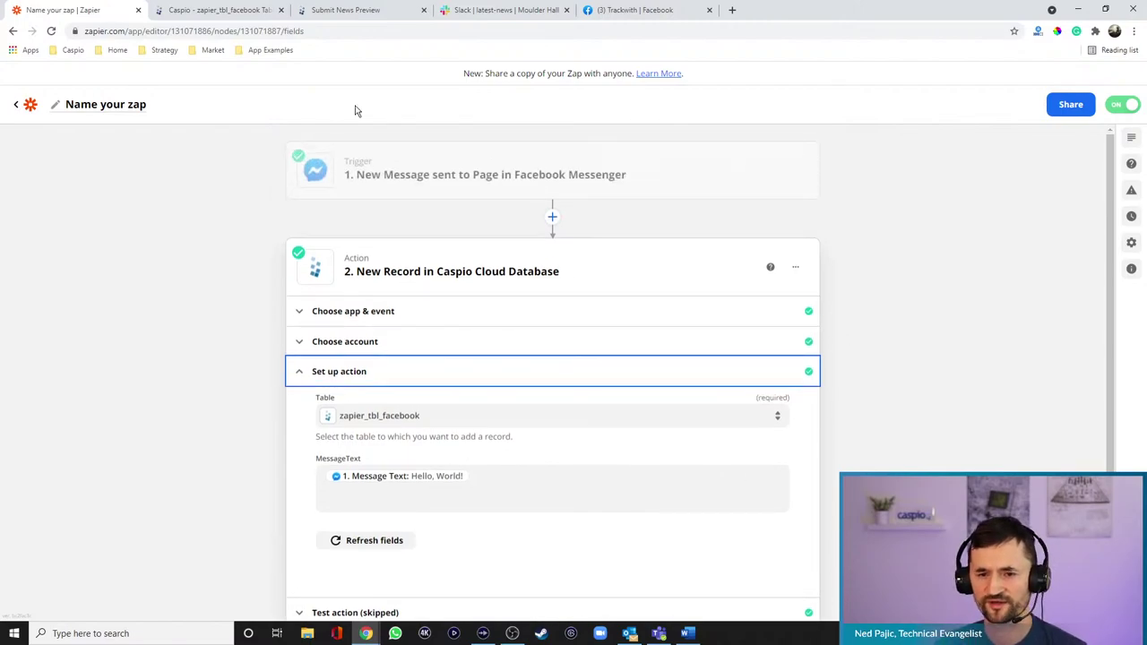
Review the Facebook Messenger trigger's app, available trigger events and connected account
{"action": "left_click", "coordinate": [427, 179]}
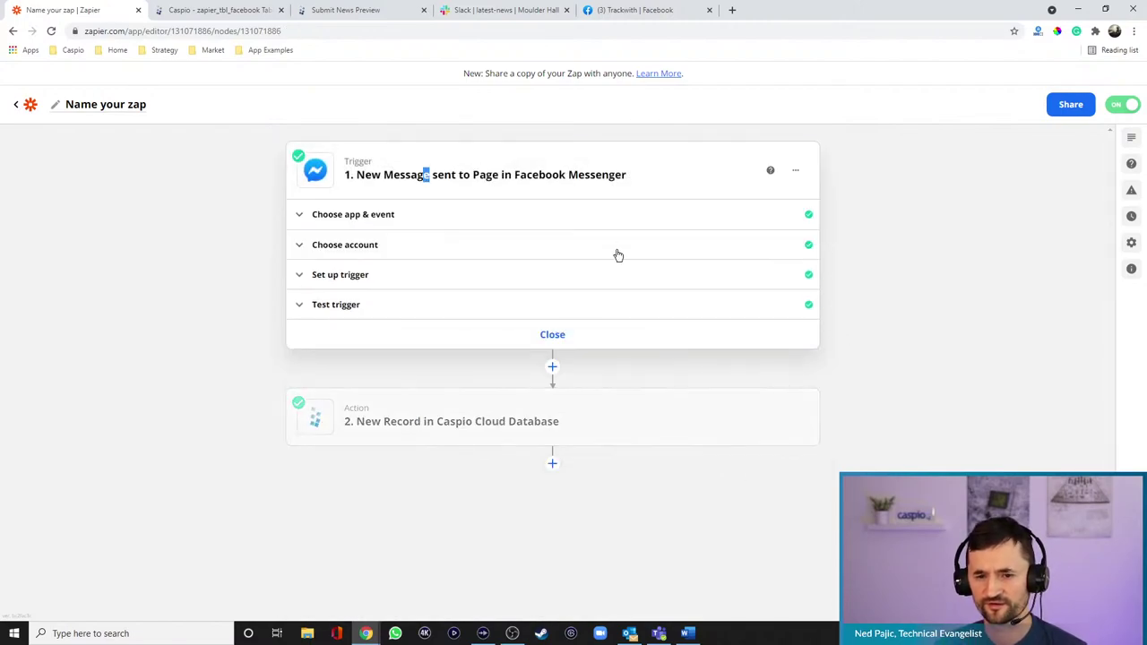
{"action": "left_click", "coordinate": [359, 218]}
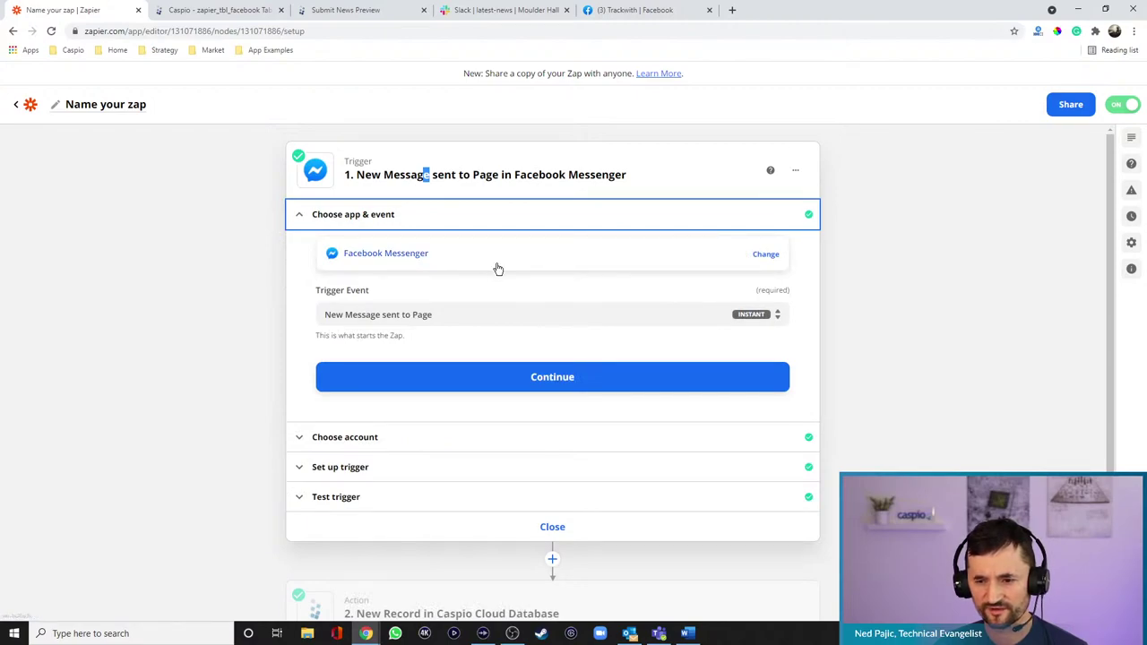
{"action": "left_click", "coordinate": [475, 315]}
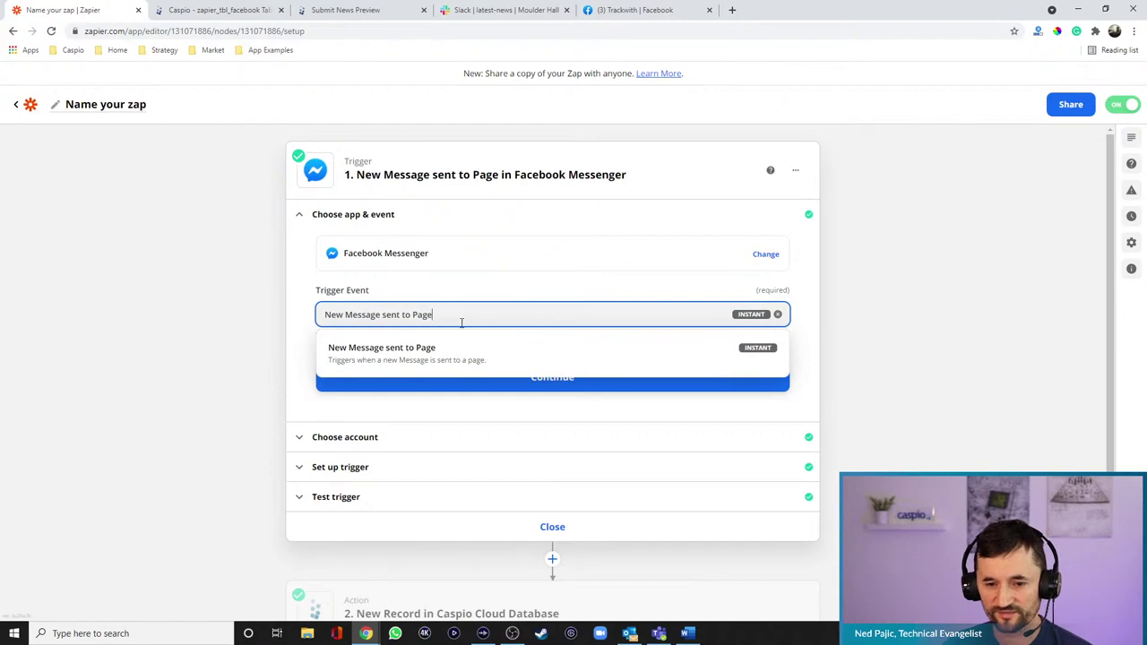
{"action": "left_click", "coordinate": [345, 438]}
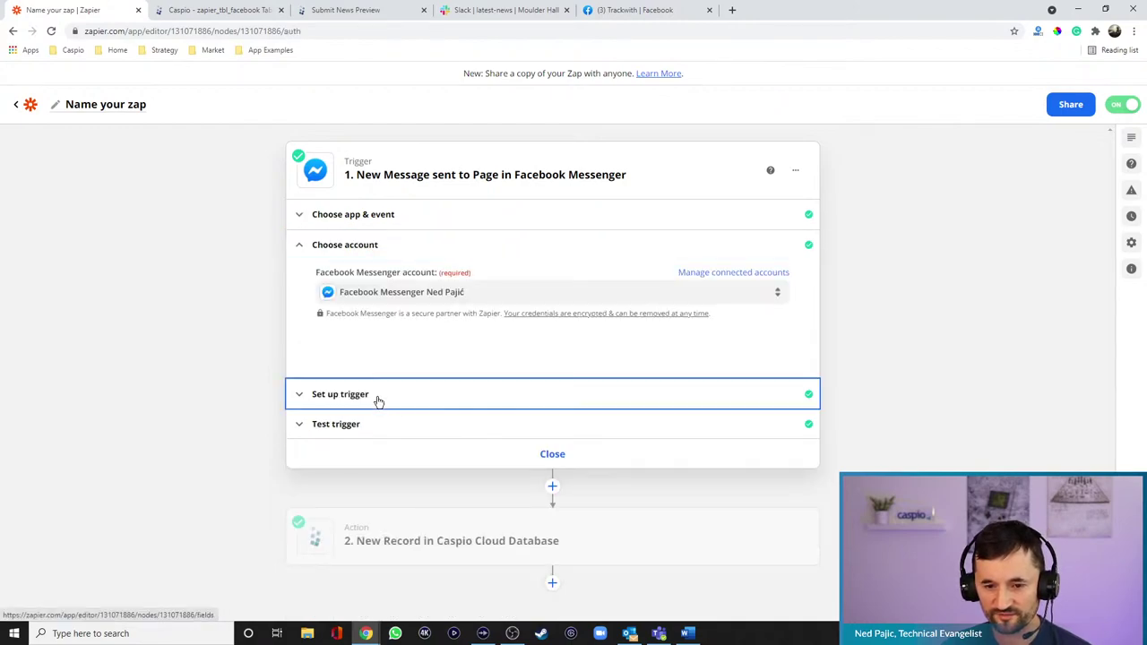
Refresh the trigger's fields, check its Page setting, and review the test message data again
{"action": "left_click", "coordinate": [378, 395]}
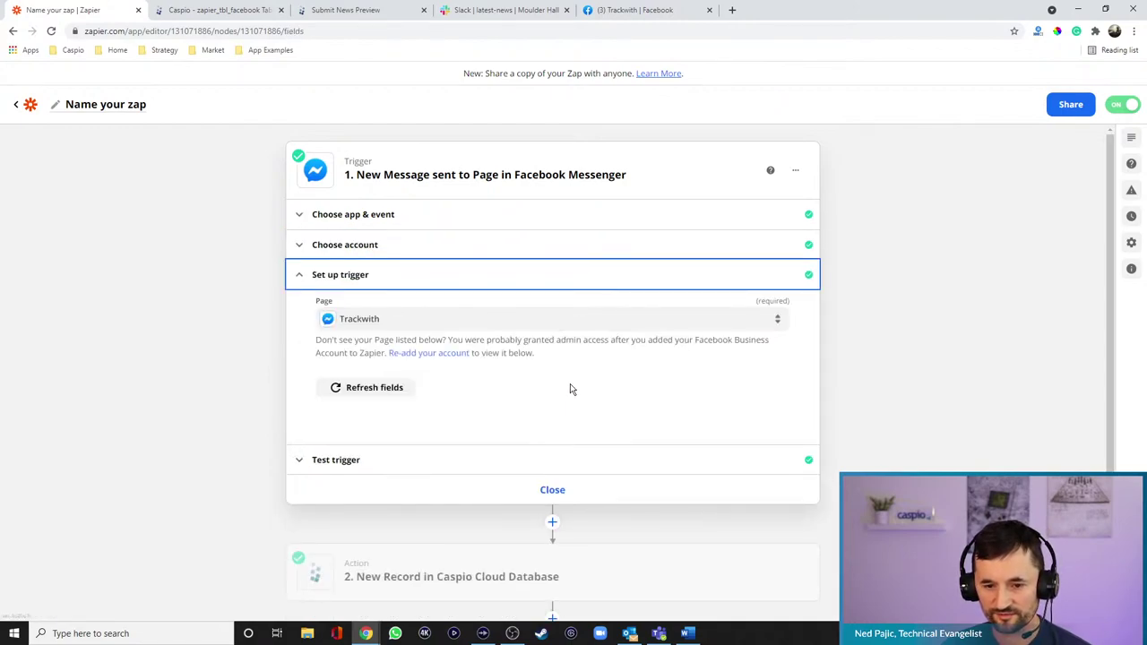
{"action": "left_click", "coordinate": [411, 392]}
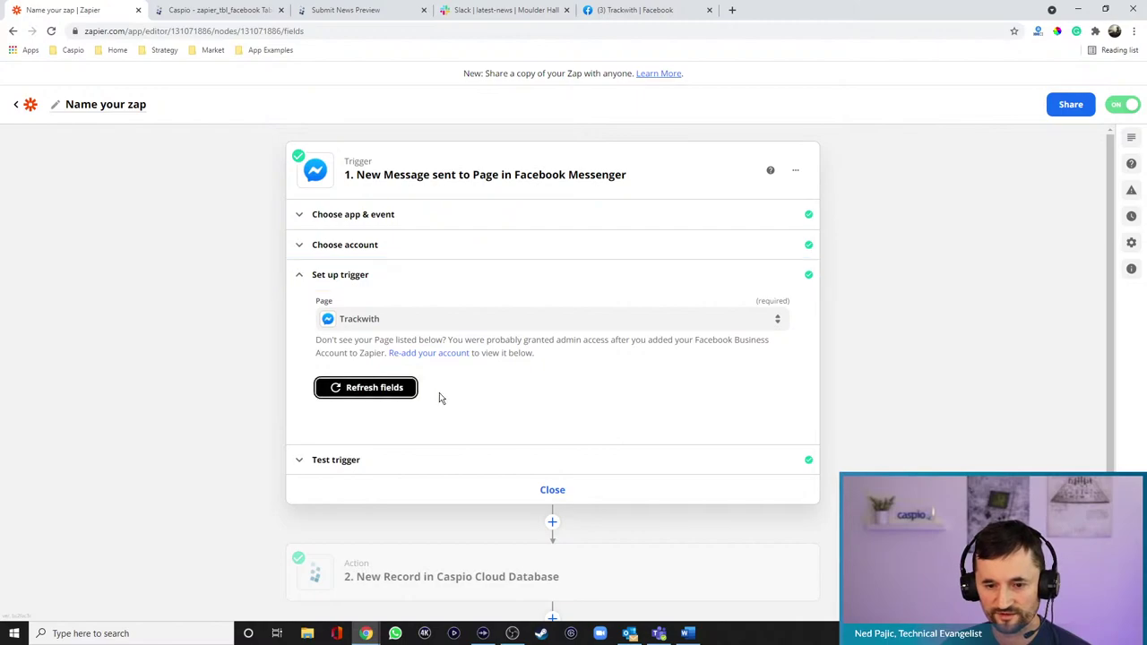
{"action": "left_click", "coordinate": [766, 329]}
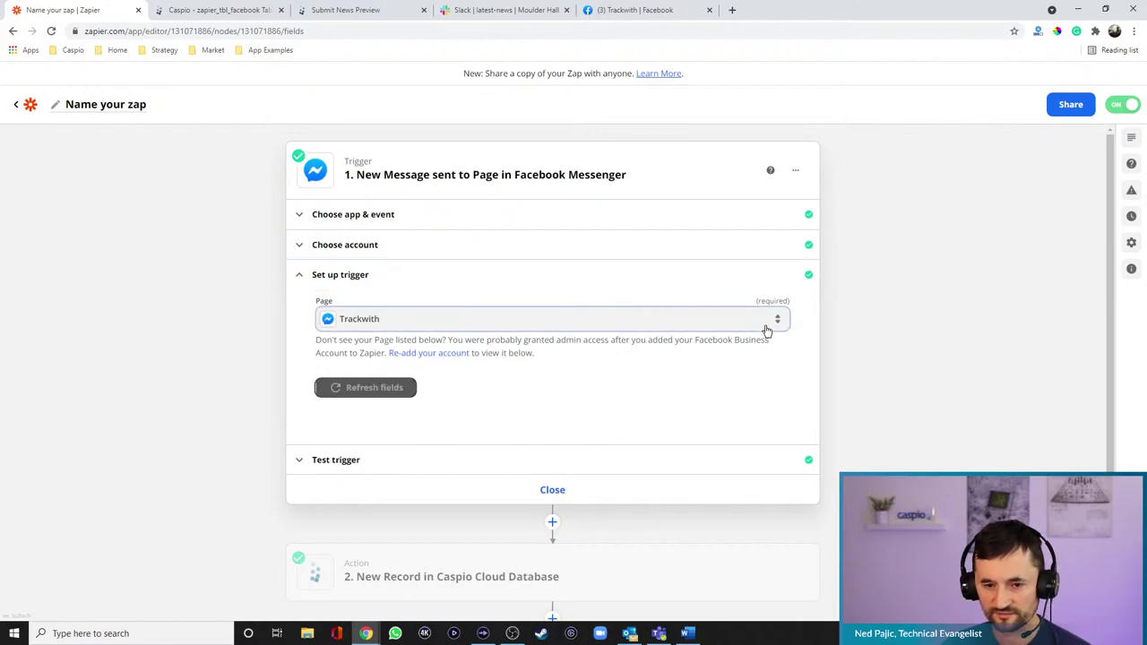
{"action": "left_click", "coordinate": [830, 323]}
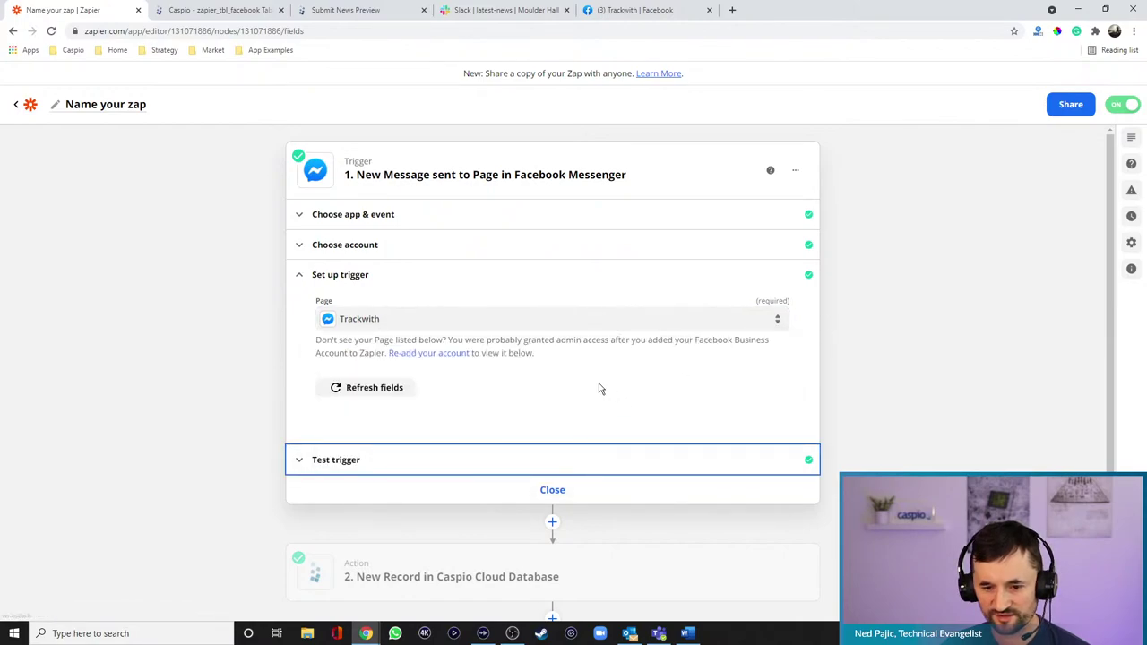
{"action": "left_click", "coordinate": [350, 460]}
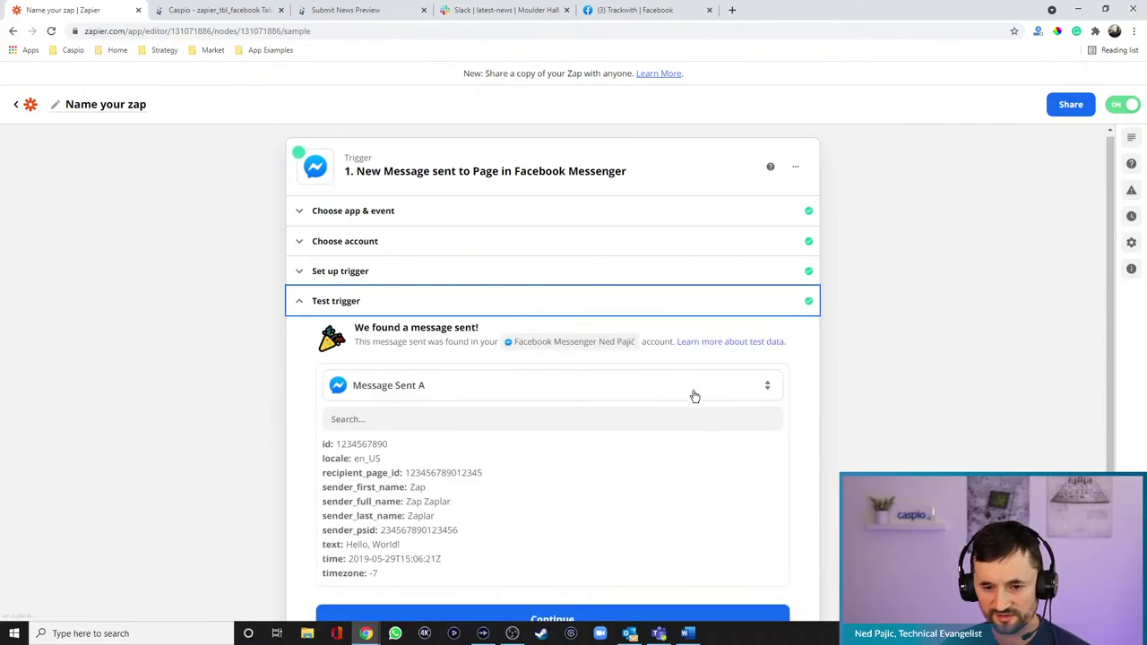
{"action": "scroll", "coordinate": [696, 391], "scroll_direction": "down", "scroll_amount": 2}
Review the Caspio New Record action's event, account and table settings, and examine all Messenger data available for MessageText
{"action": "left_click", "coordinate": [481, 562]}
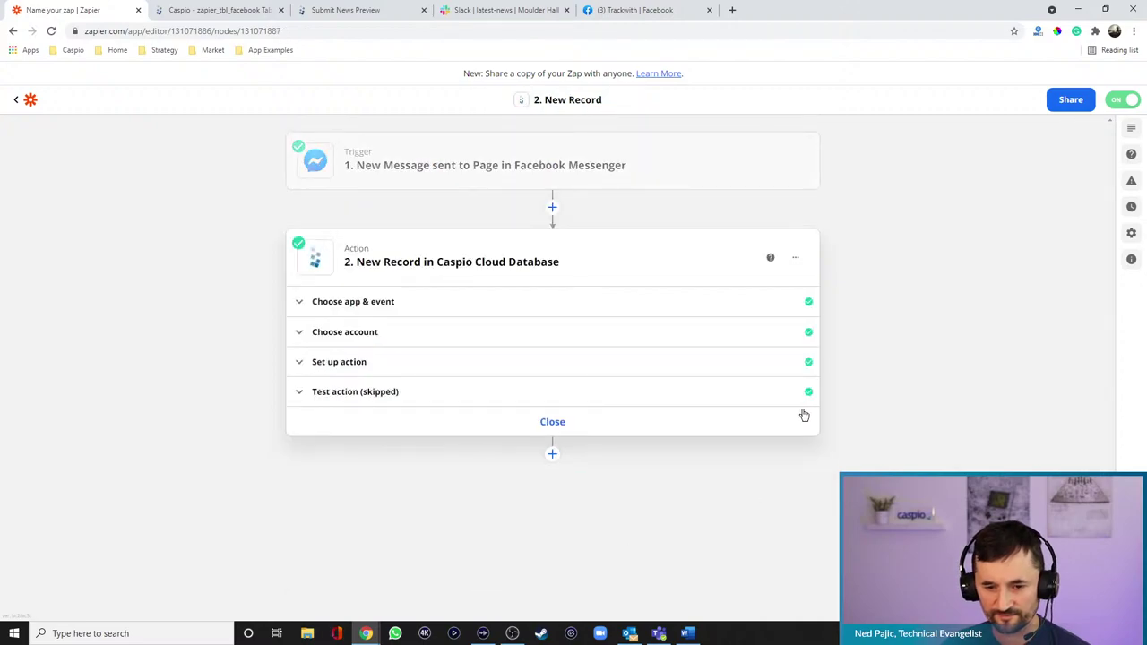
{"action": "left_click", "coordinate": [385, 302]}
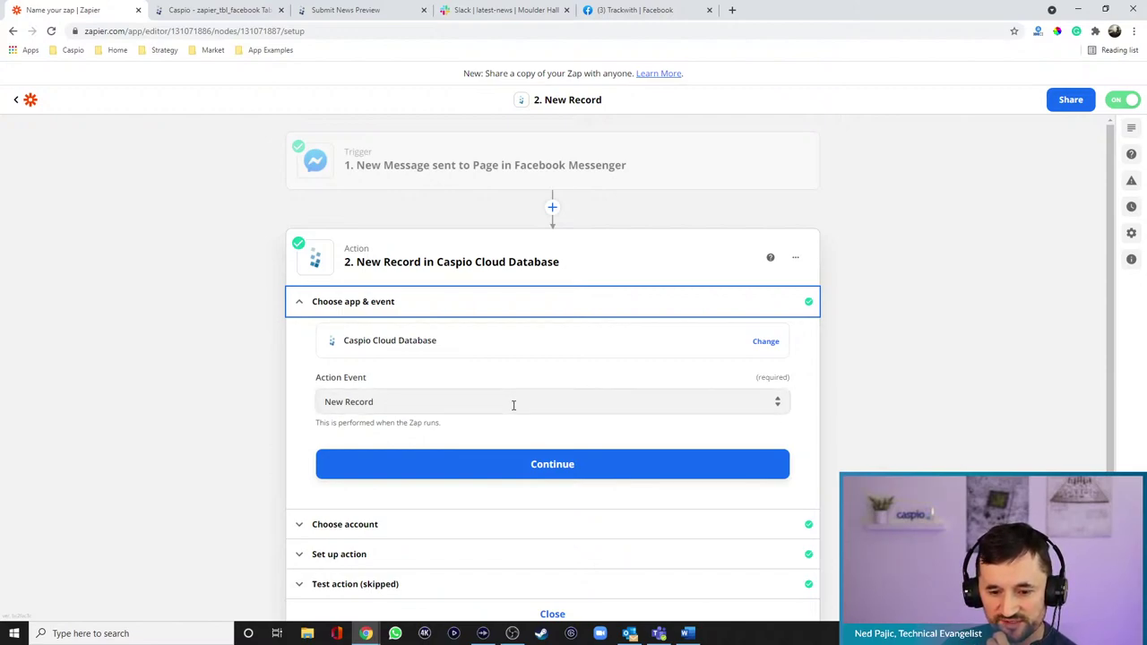
{"action": "left_click", "coordinate": [429, 525]}
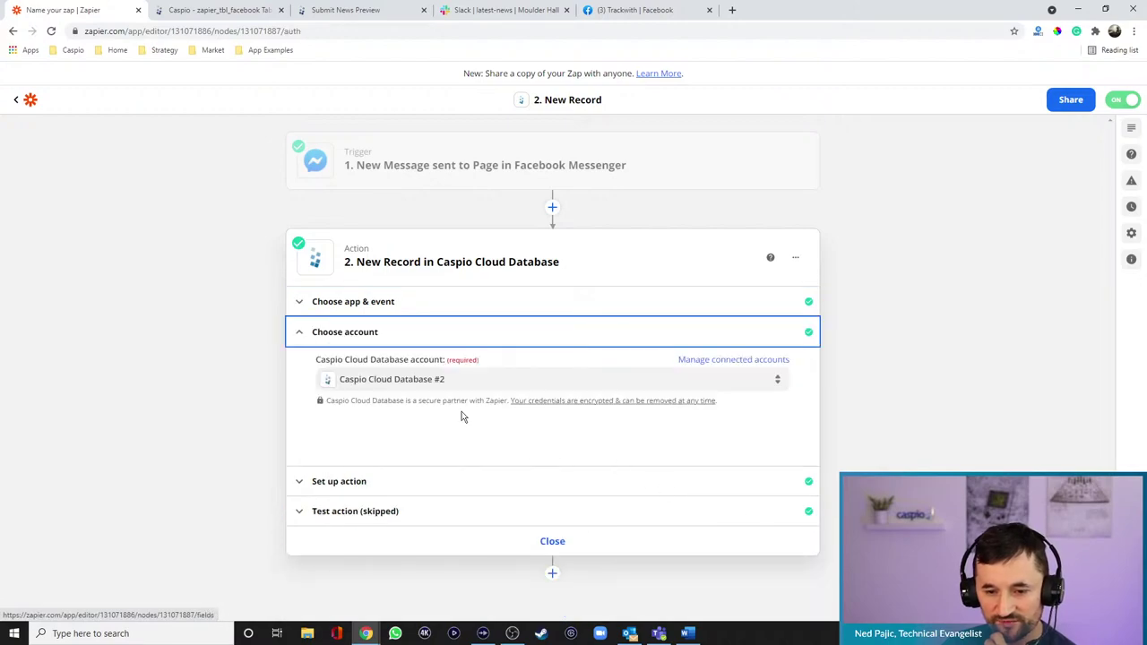
{"action": "left_click", "coordinate": [421, 482]}
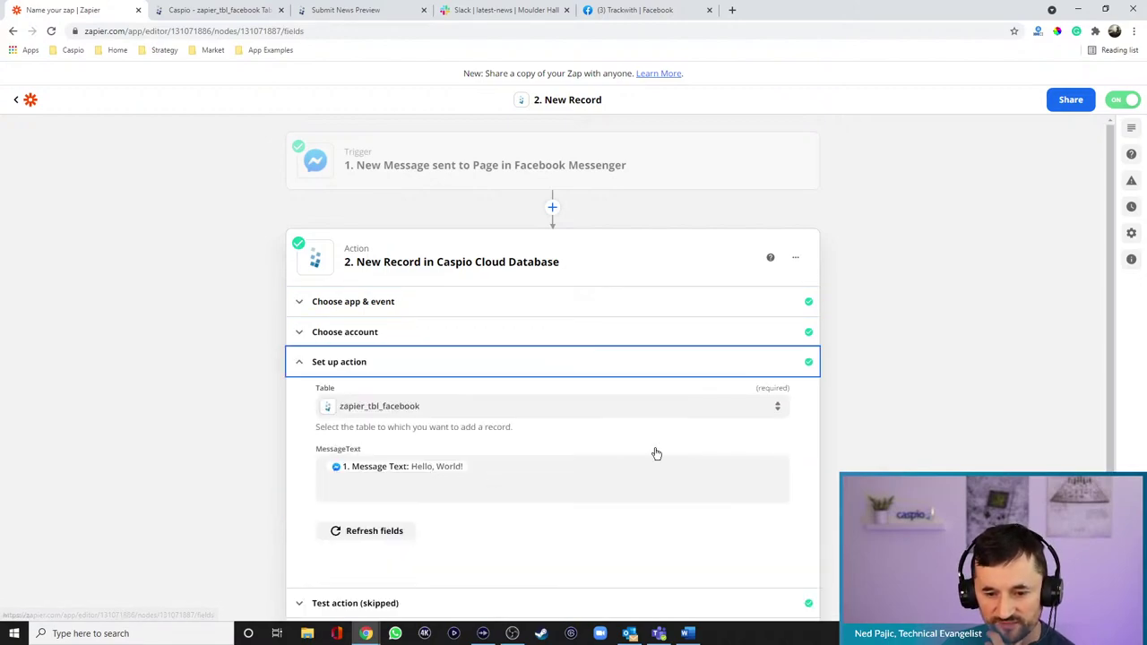
{"action": "left_click", "coordinate": [509, 409]}
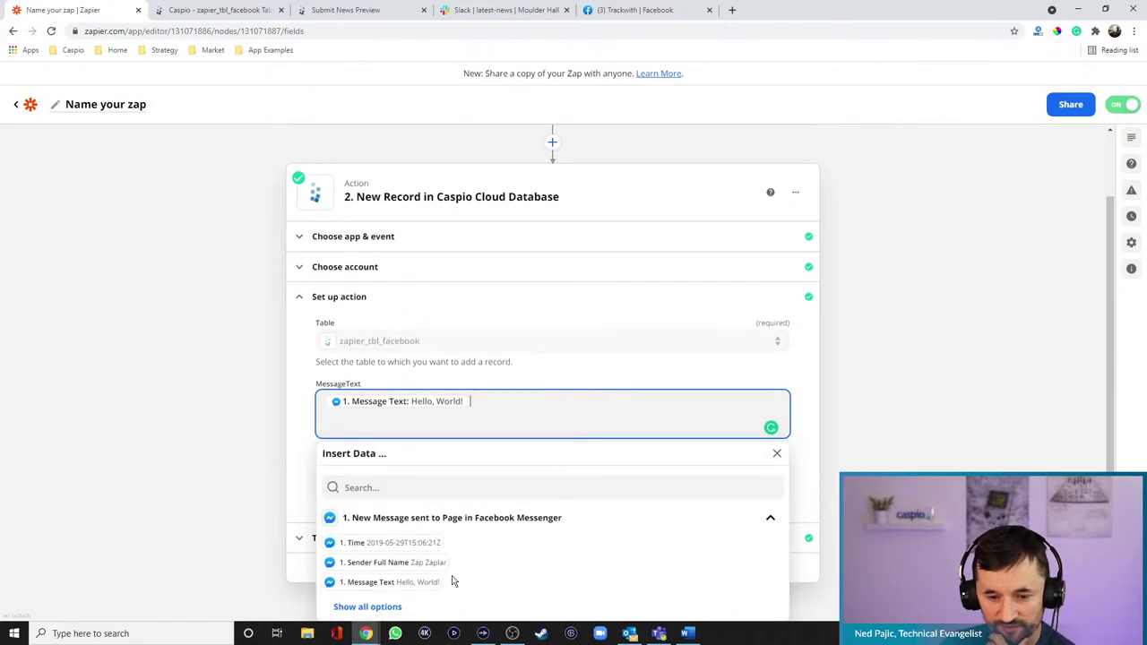
{"action": "left_click", "coordinate": [369, 606]}
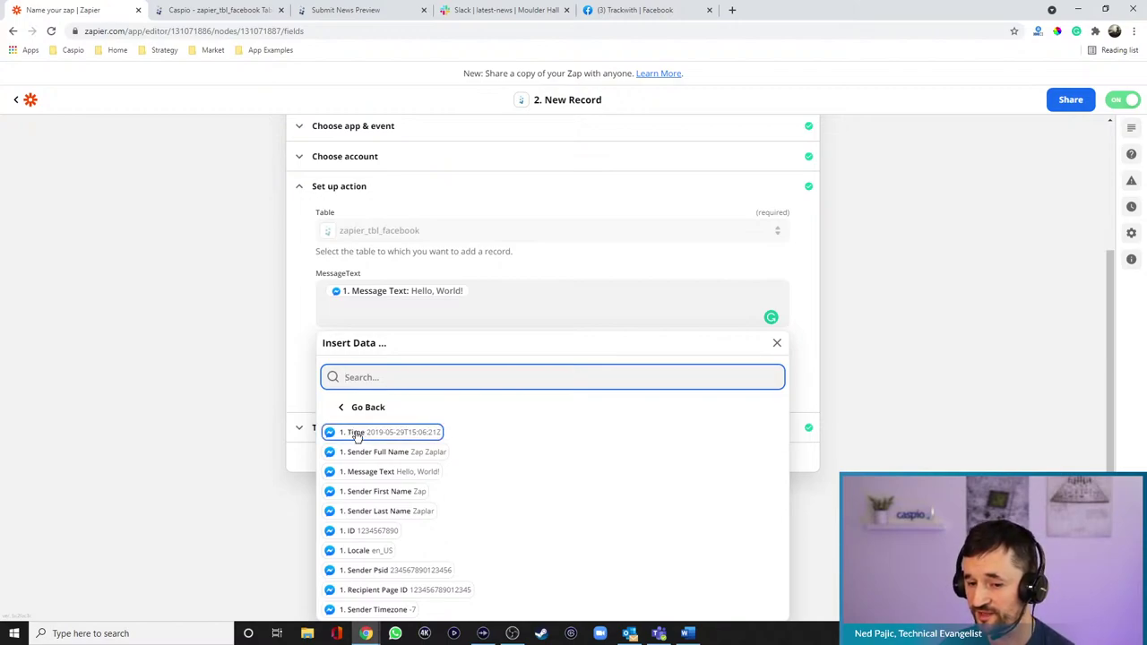
Switch to Caspio, add a Text (255) field named Time to the zapier_tbl_facebook table, and save the design
{"action": "left_click", "coordinate": [245, 13]}
{"action": "left_click", "coordinate": [221, 254]}
{"action": "type", "text": "Time"}
{"action": "left_click", "coordinate": [218, 274]}
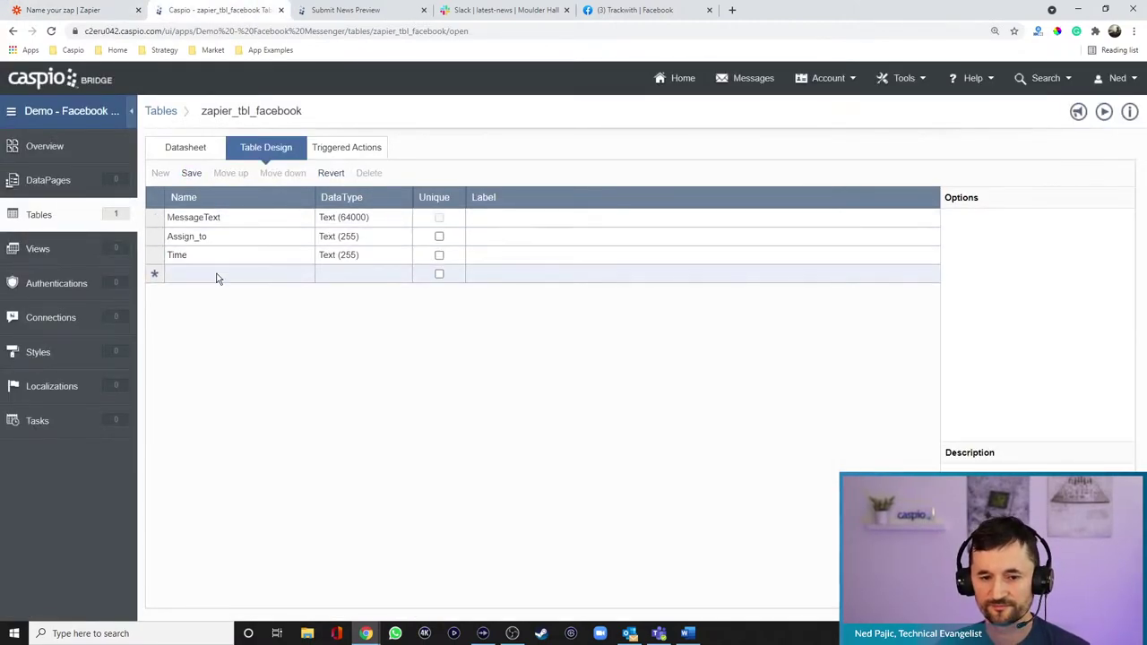
{"action": "left_click", "coordinate": [225, 219]}
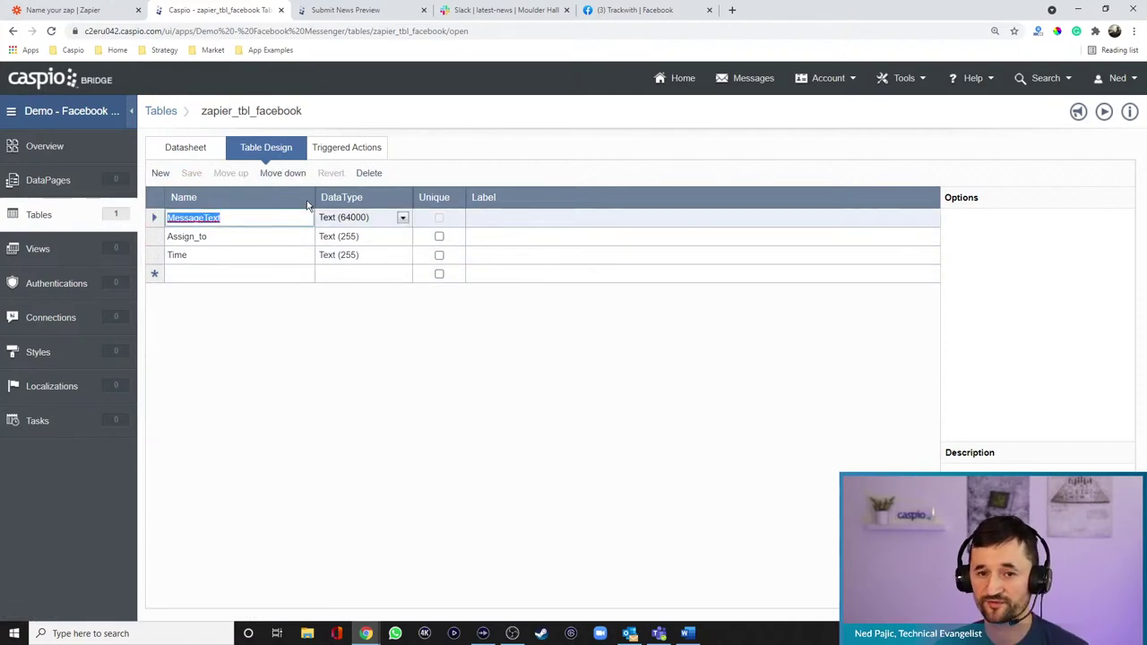
Switch to Zapier, refresh the New Record action's fields, and map the Messenger Time value to the Time field
{"action": "left_click", "coordinate": [67, 10]}
{"action": "left_click", "coordinate": [376, 466]}
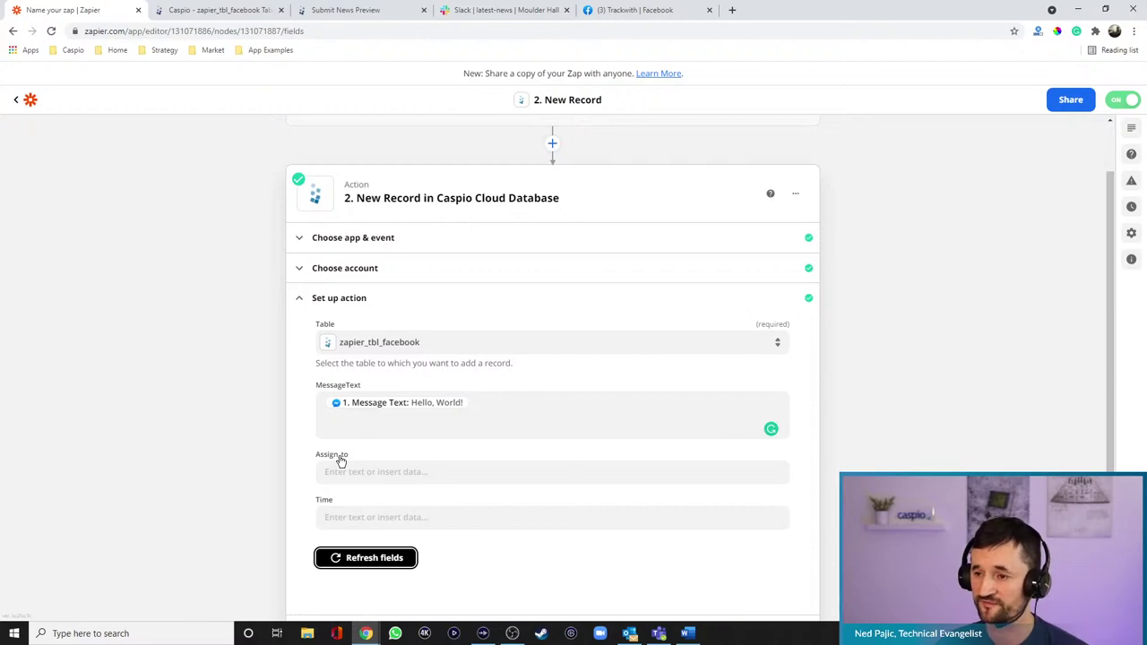
{"action": "left_click", "coordinate": [373, 518]}
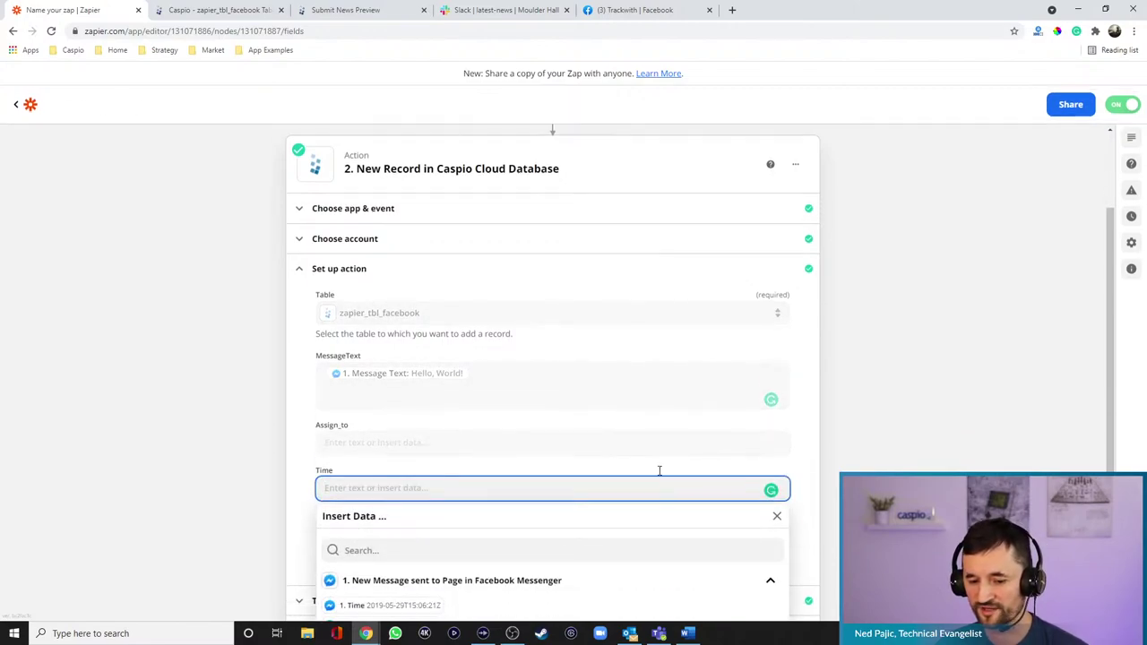
{"action": "left_click", "coordinate": [371, 544]}
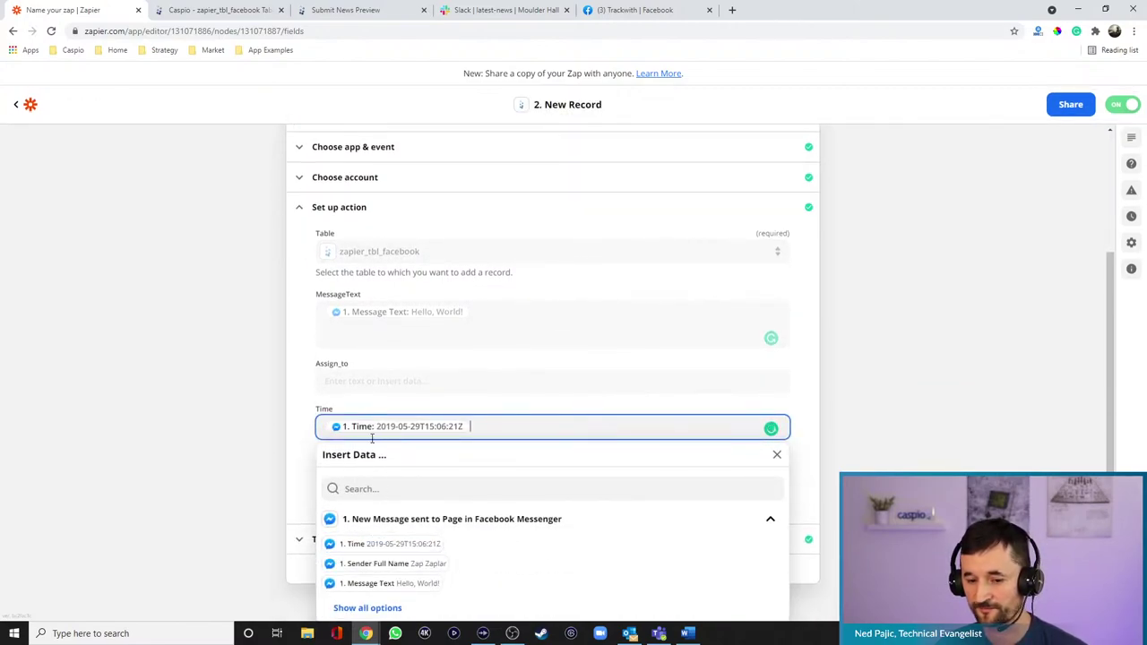
{"action": "left_click", "coordinate": [972, 437]}
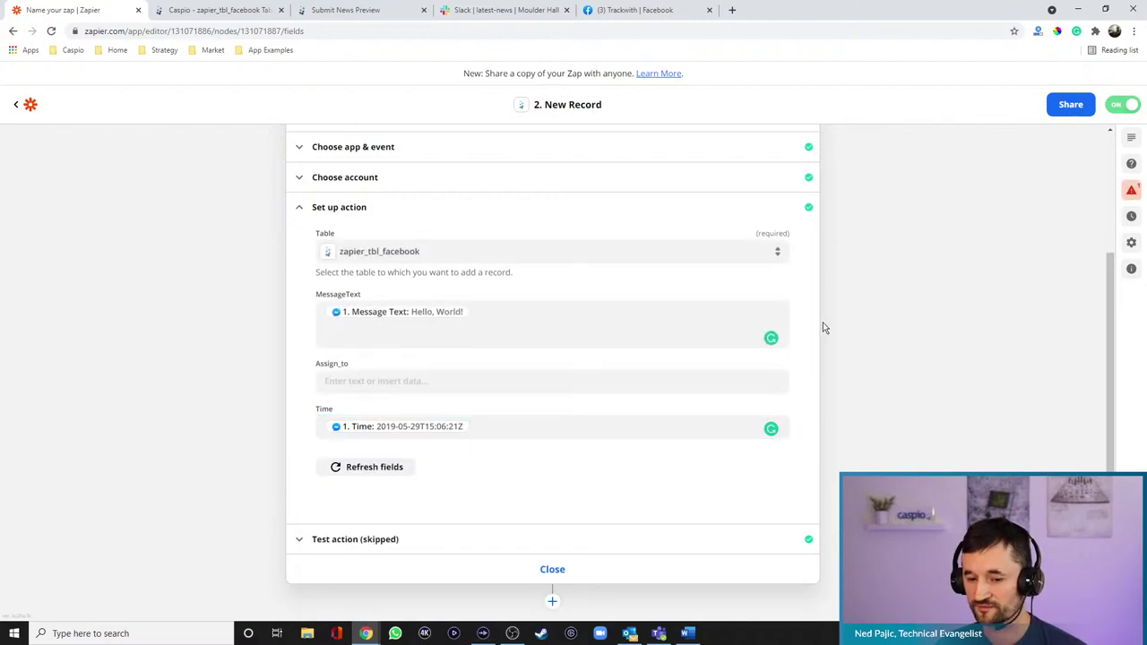
Check the record data in the action's test section without running the test, and turn on the Zap
{"action": "left_click", "coordinate": [520, 540]}
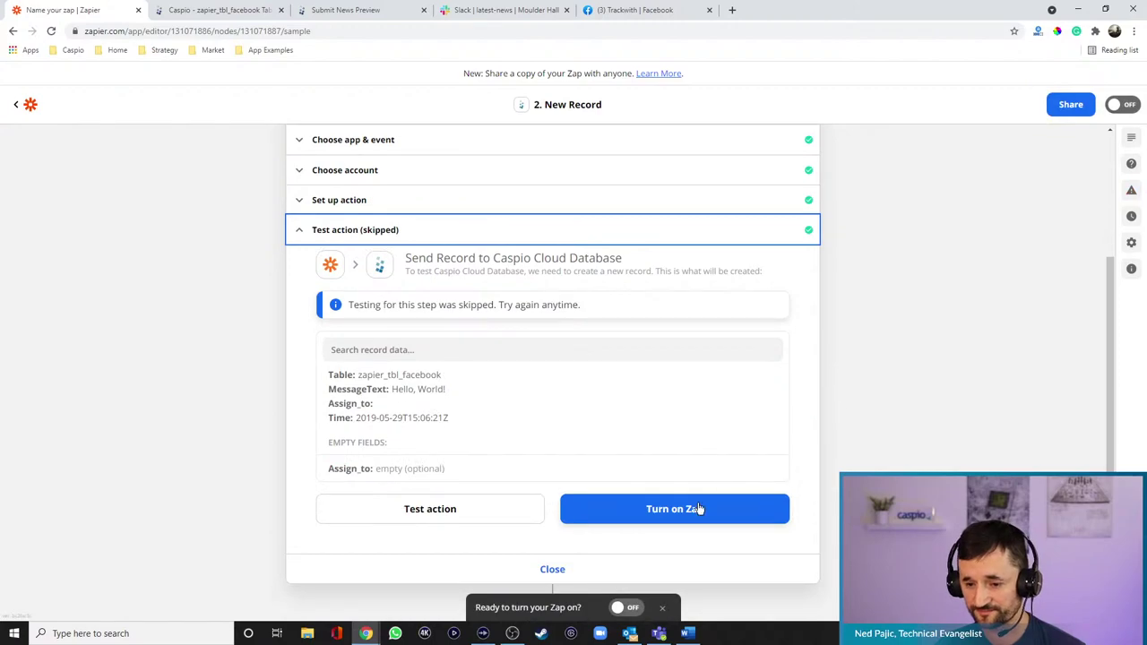
{"action": "left_click", "coordinate": [781, 515]}
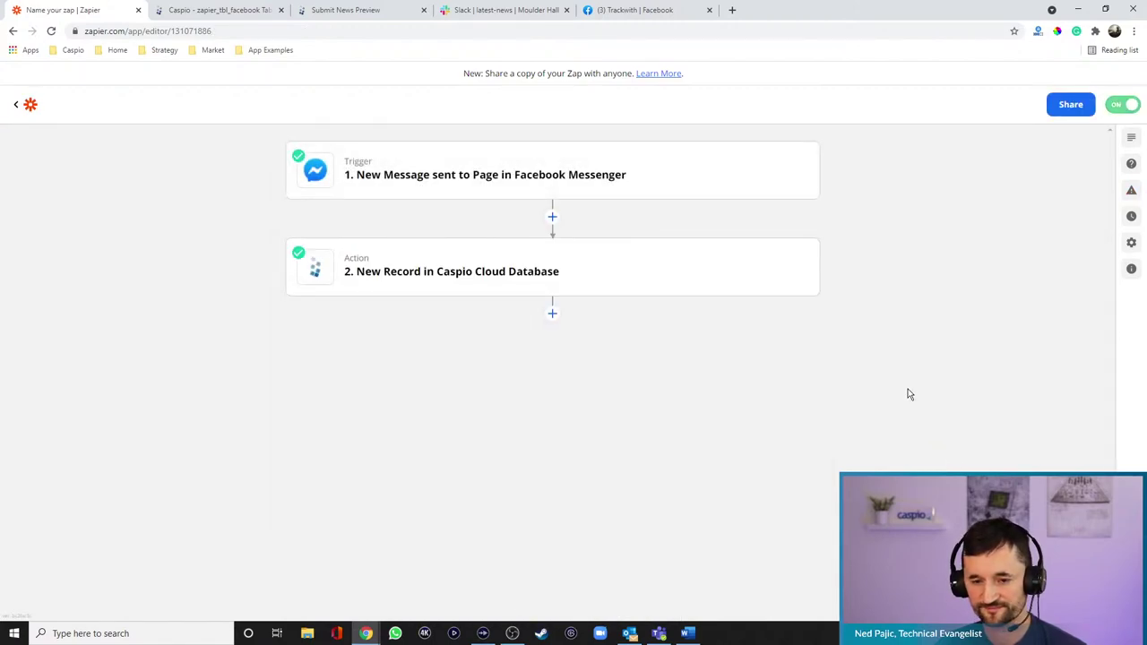
Switch to the Trackwith page in Facebook, and examine the message records in Caspio's zapier_tbl_facebook datasheet
{"action": "left_click", "coordinate": [611, 9]}
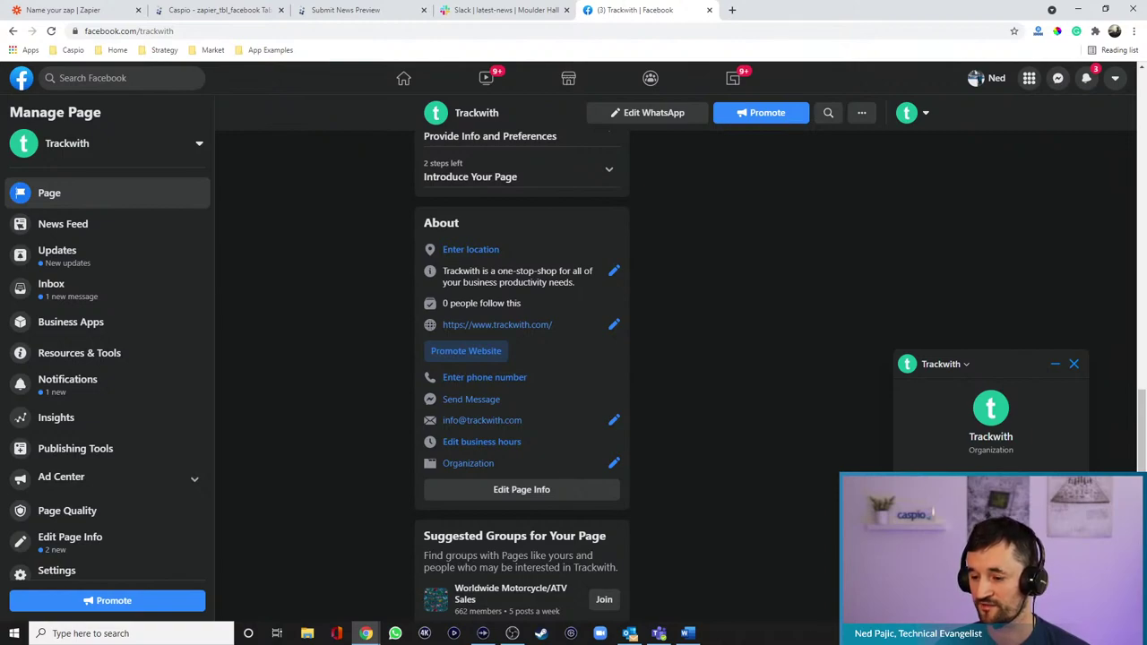
{"action": "left_click", "coordinate": [197, 14]}
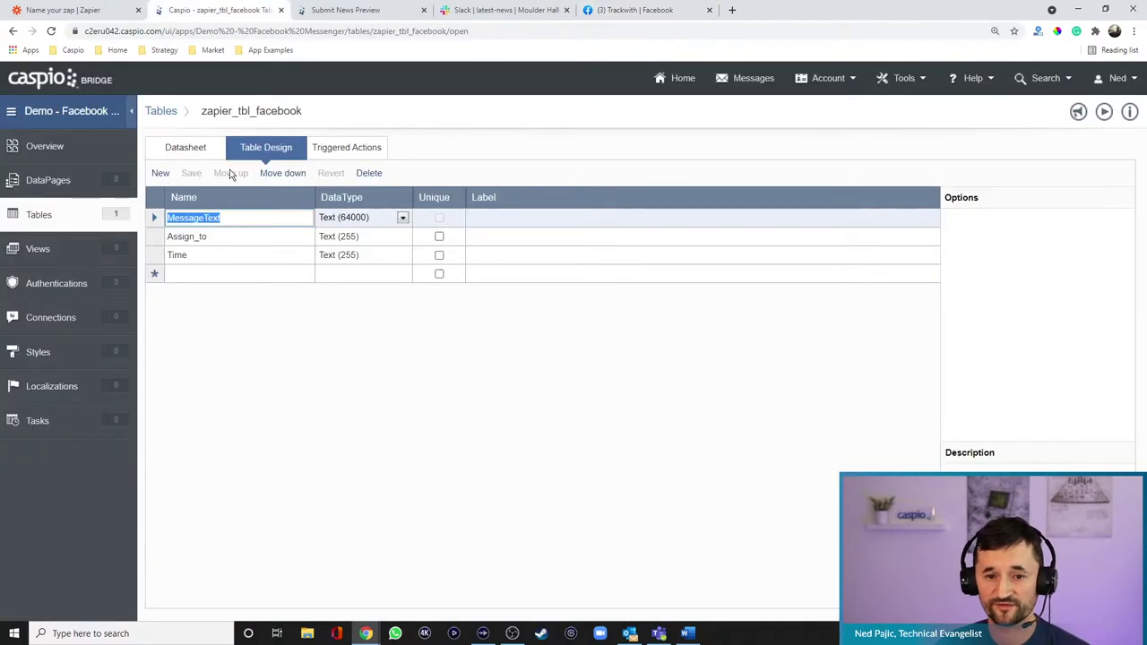
{"action": "left_click", "coordinate": [192, 149]}
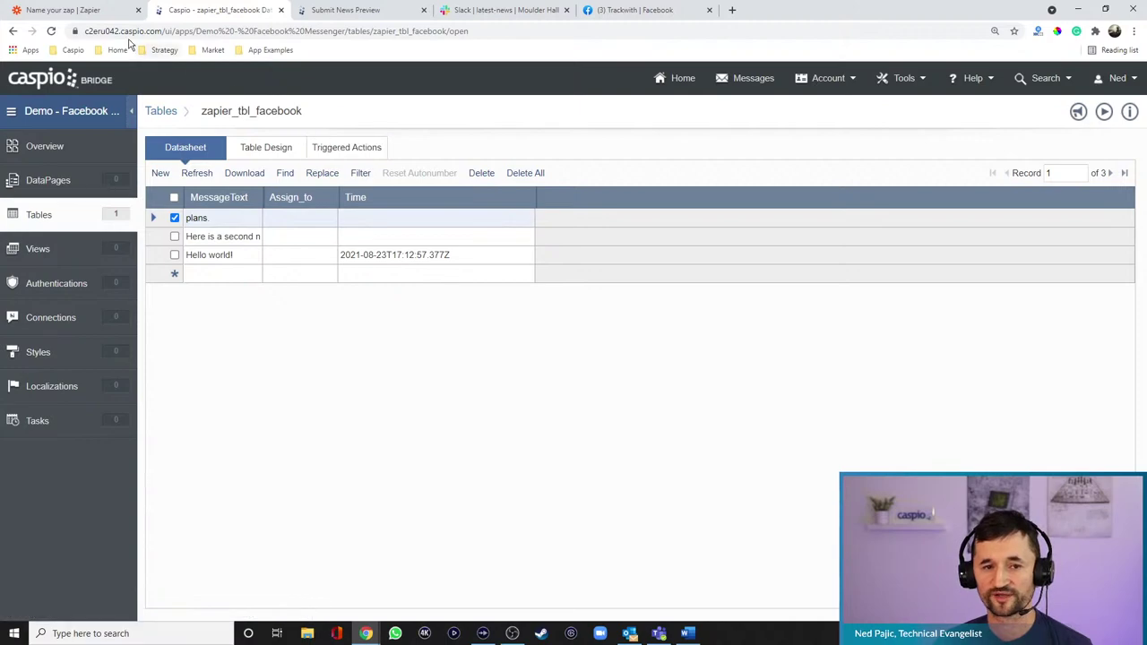
Return to the Zaps list in Zapier, and preview the Translate Form of the Demo - Translate app in Caspio
{"action": "left_click", "coordinate": [89, 12]}
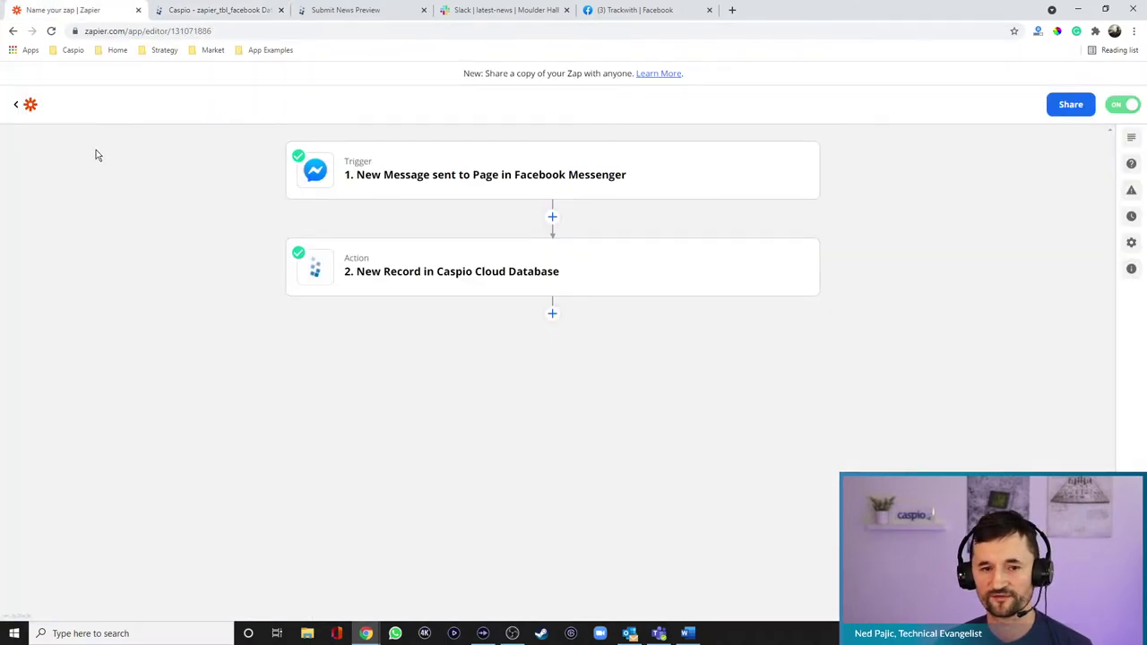
{"action": "left_click", "coordinate": [18, 109]}
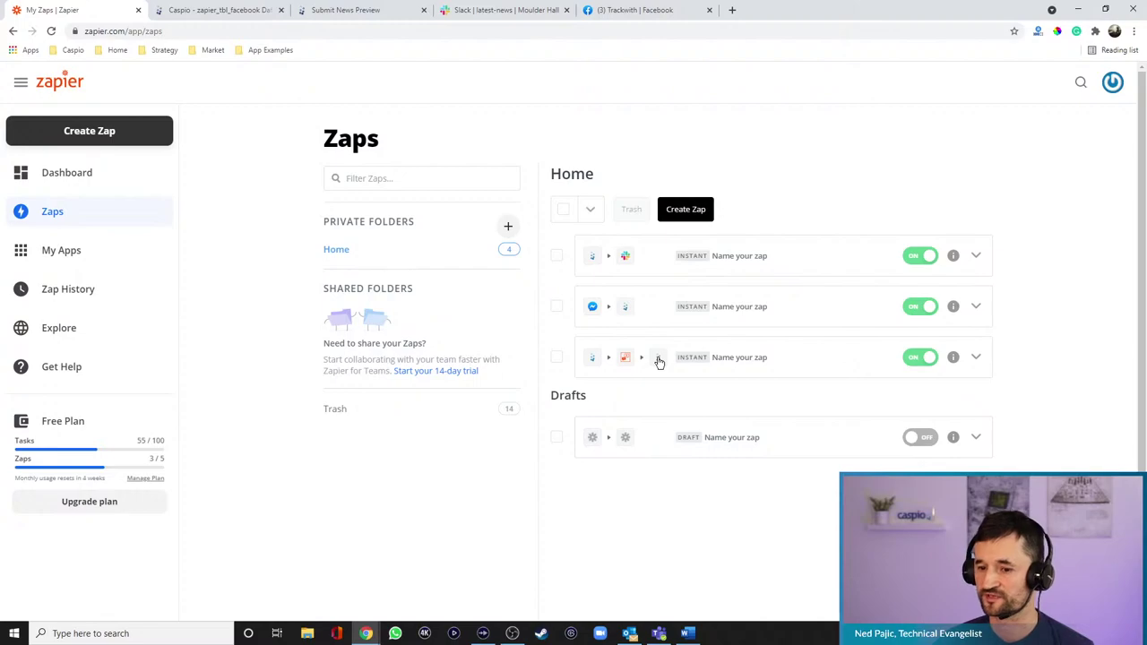
{"action": "left_click", "coordinate": [242, 10]}
{"action": "left_click", "coordinate": [685, 87]}
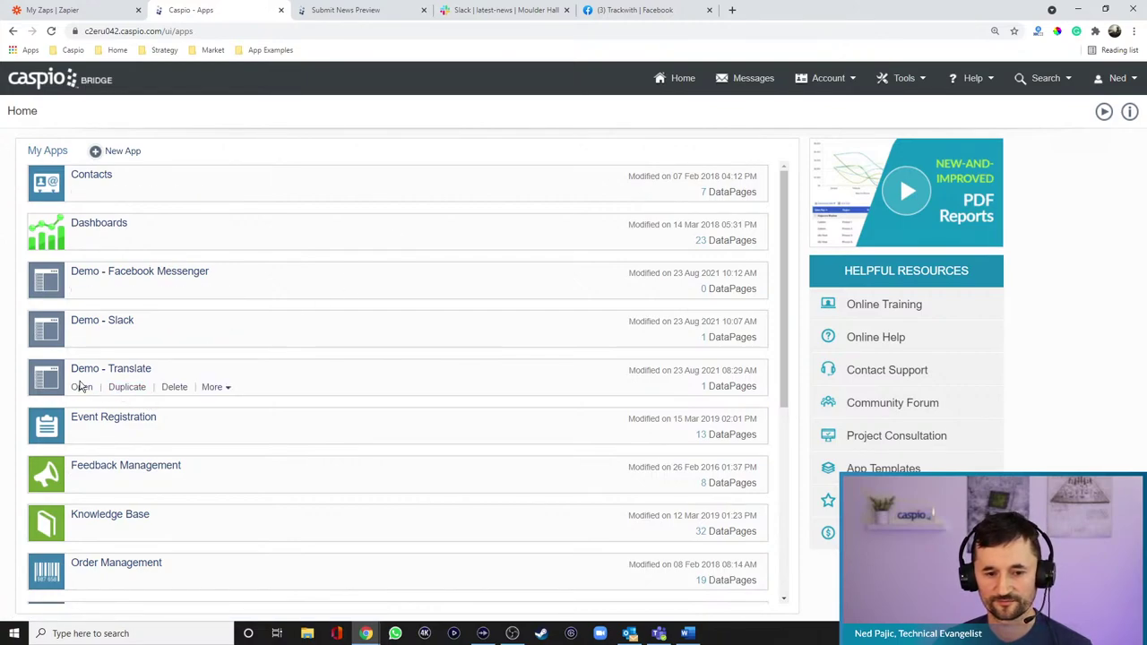
{"action": "left_click", "coordinate": [80, 387]}
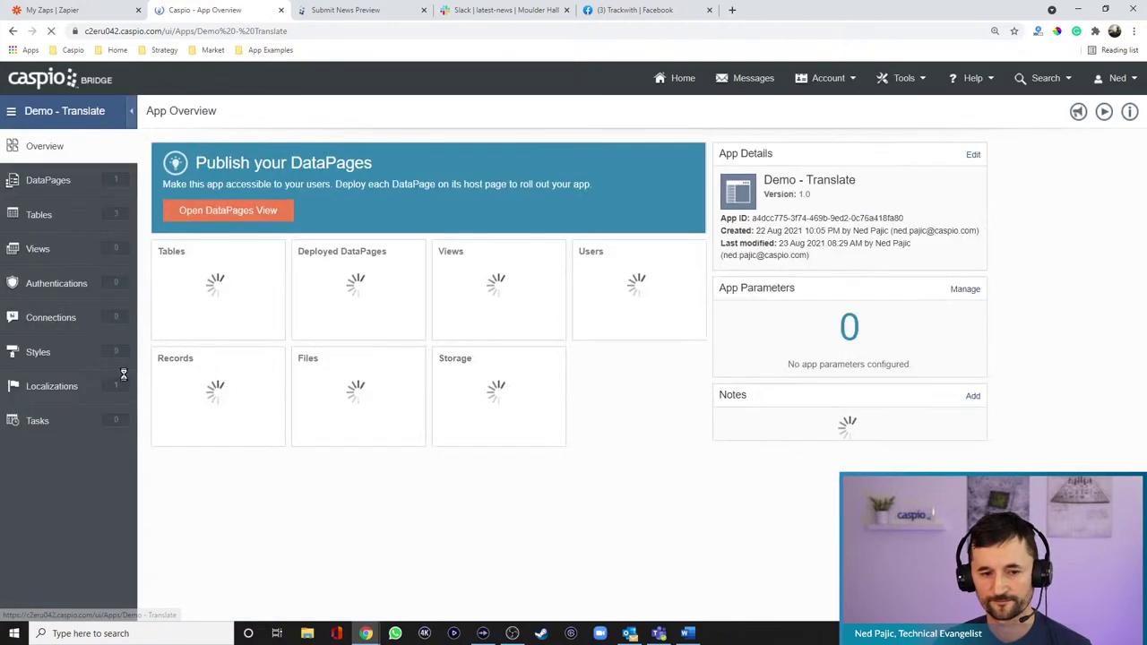
{"action": "left_click", "coordinate": [87, 182]}
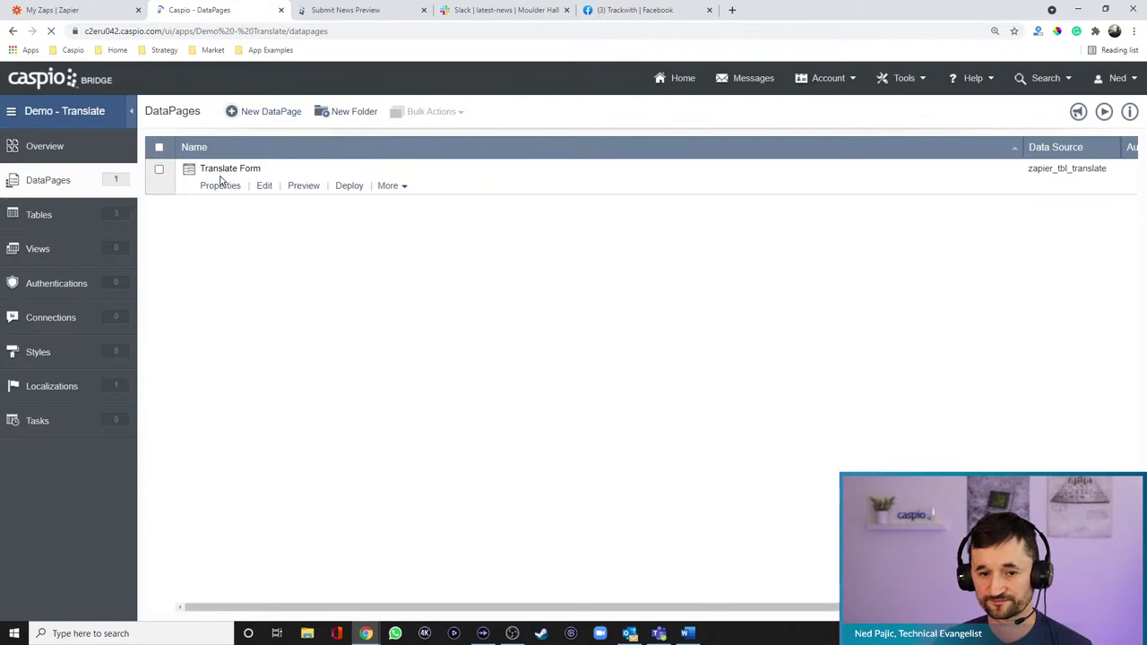
{"action": "left_click", "coordinate": [310, 191]}
Submit the form with the text "We sell final expense and mortgage protection, life insurance."
{"action": "left_click", "coordinate": [185, 151]}
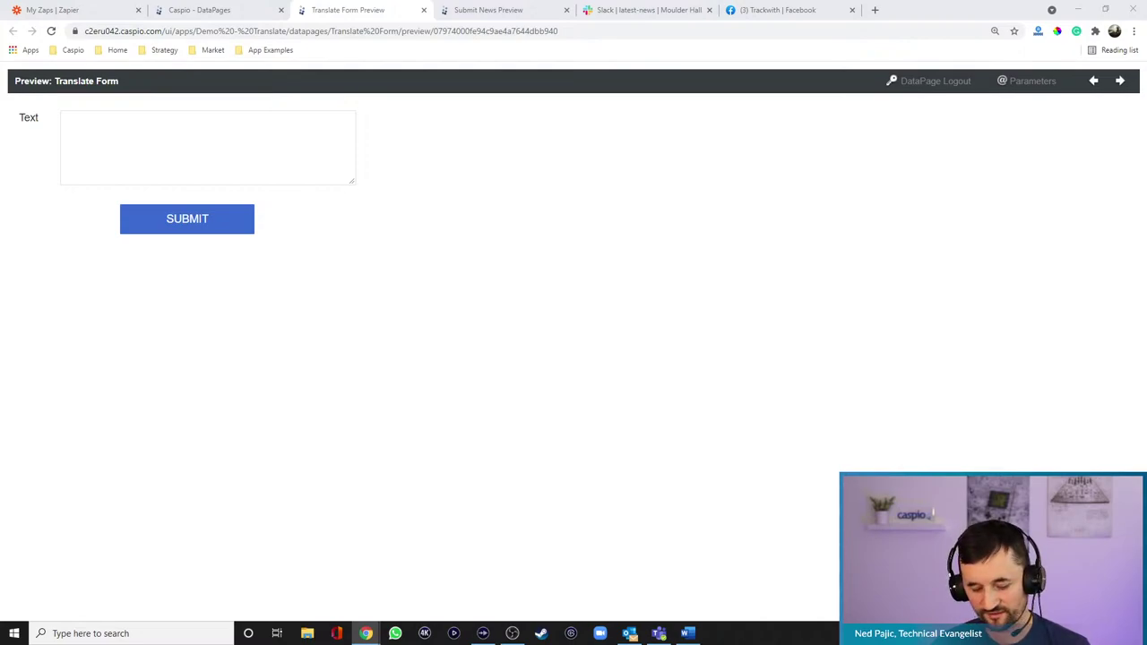
{"action": "left_click", "coordinate": [146, 120]}
{"action": "type", "text": "We sell final expense and mortgage protection.ife insurance."}
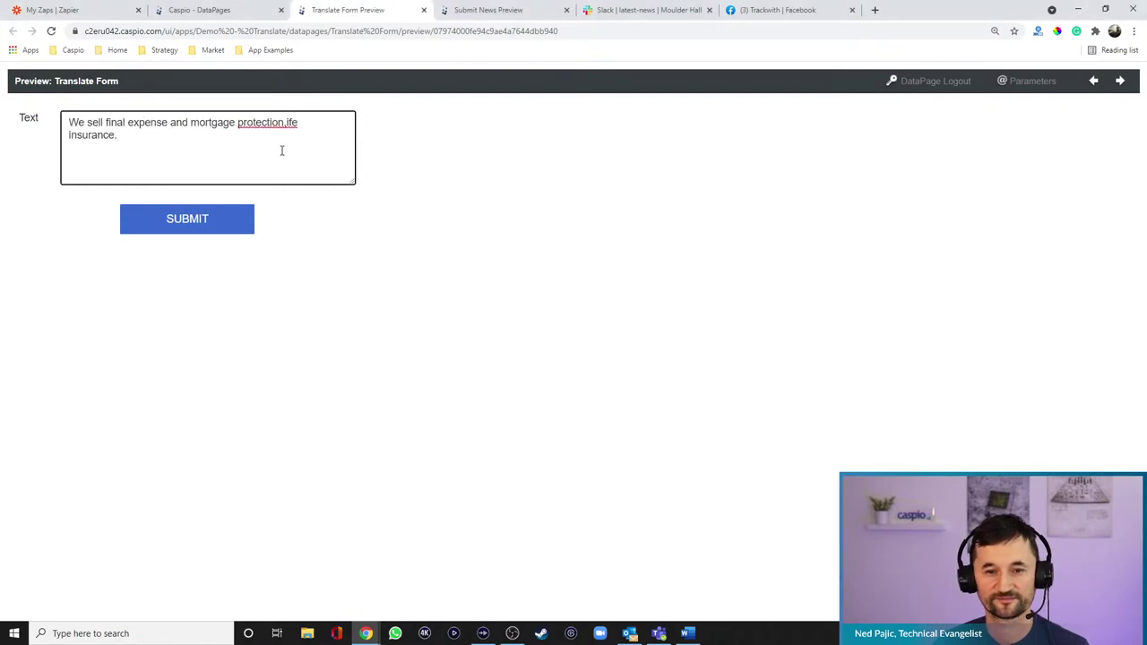
{"action": "key", "text": "BackSpace"}
{"action": "type", "text": ", l"}
{"action": "key", "text": "BackSpace"}
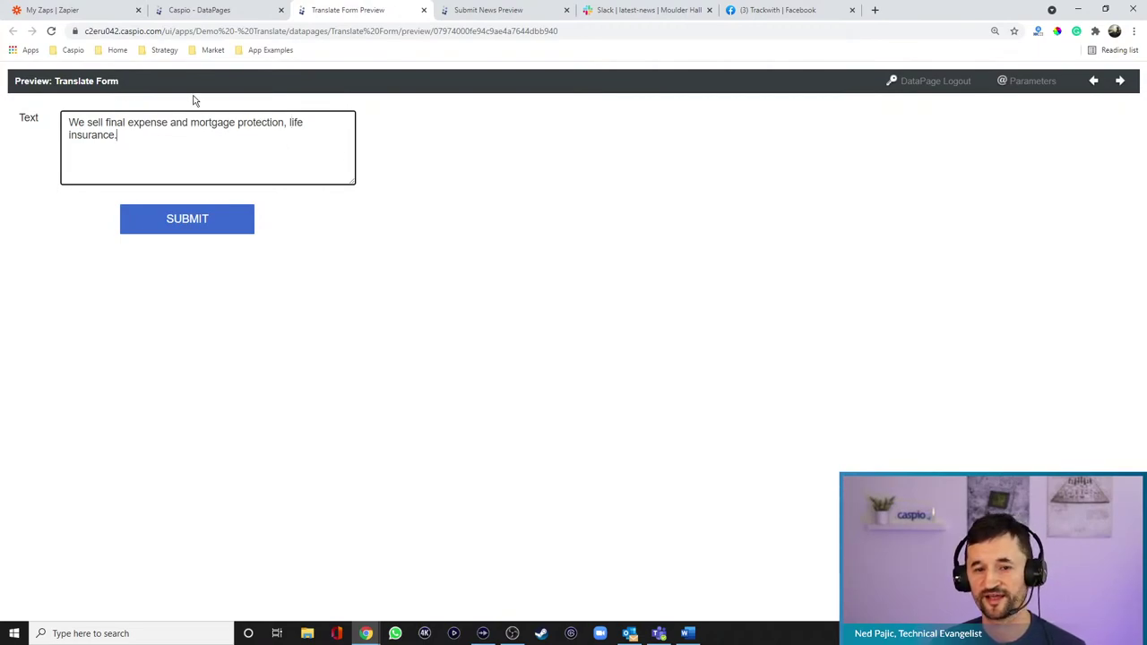
{"action": "left_click", "coordinate": [196, 229]}
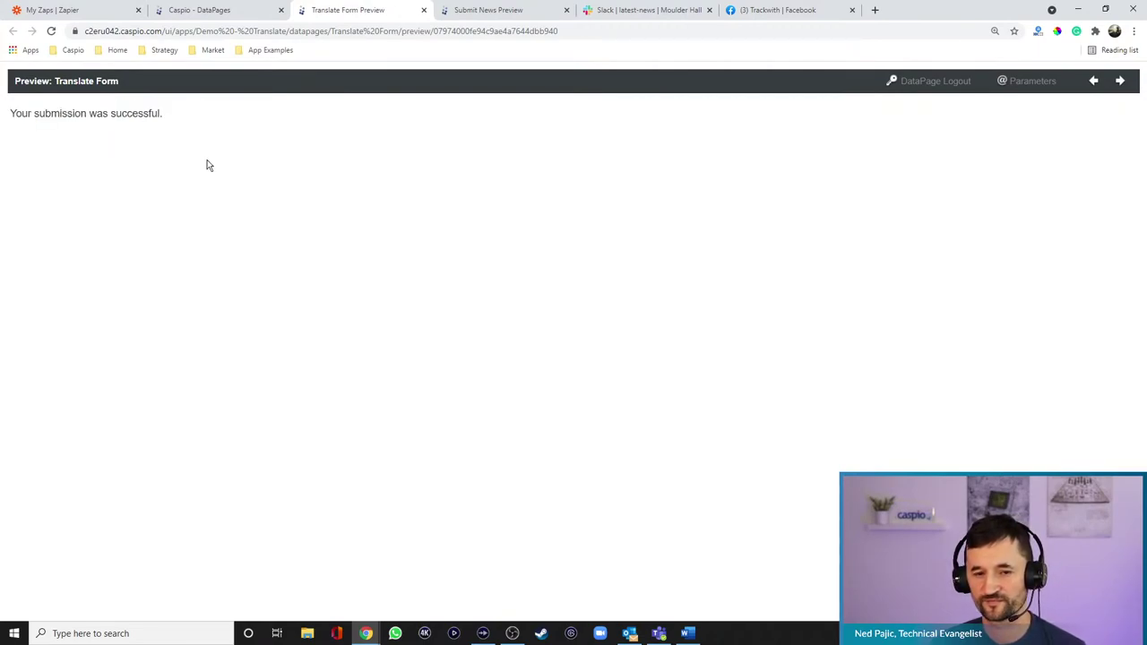
Examine the submitted text in zapier_tbl_translate and its translation in the zapier_spanish_translation table in Caspio
{"action": "left_click", "coordinate": [222, 10]}
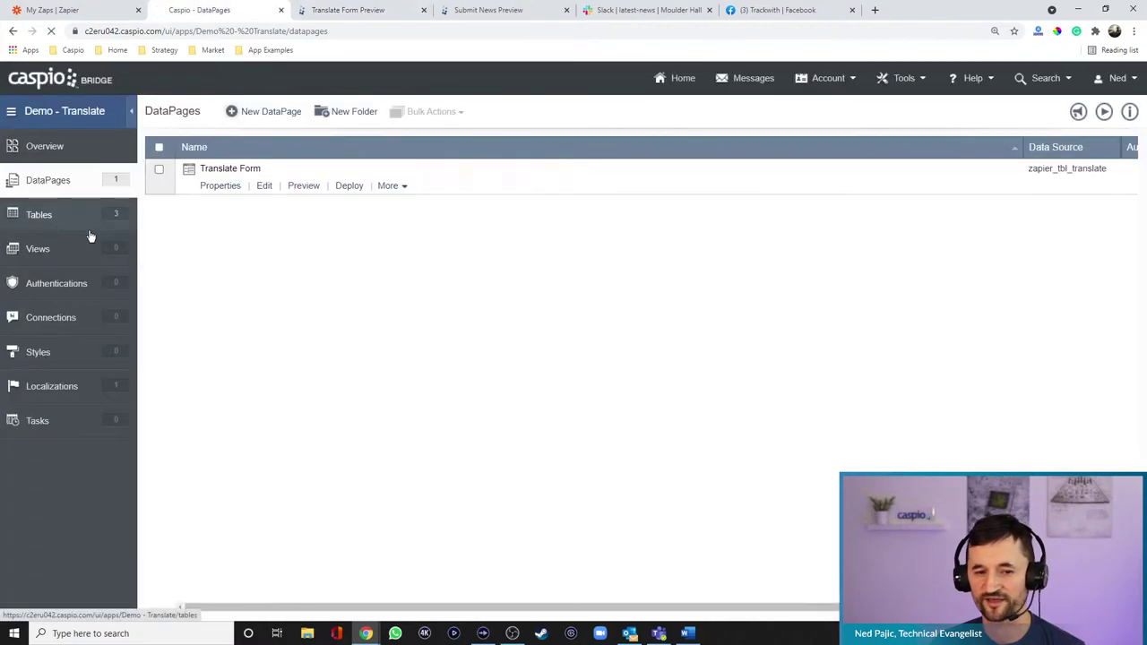
{"action": "left_click", "coordinate": [94, 215]}
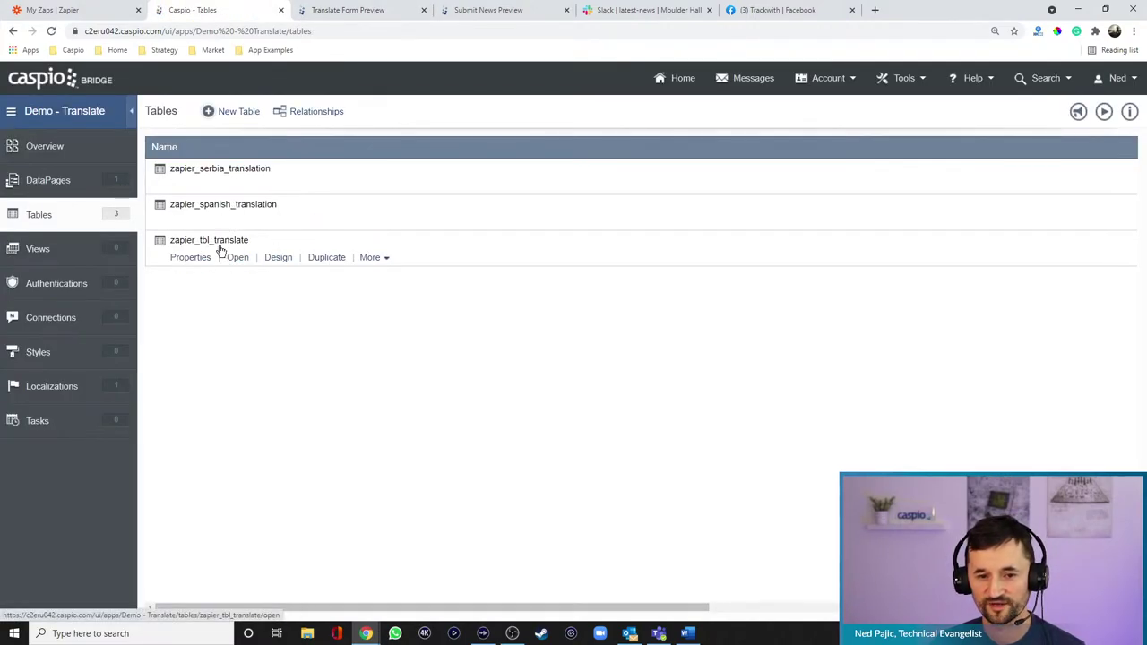
{"action": "left_click", "coordinate": [239, 260]}
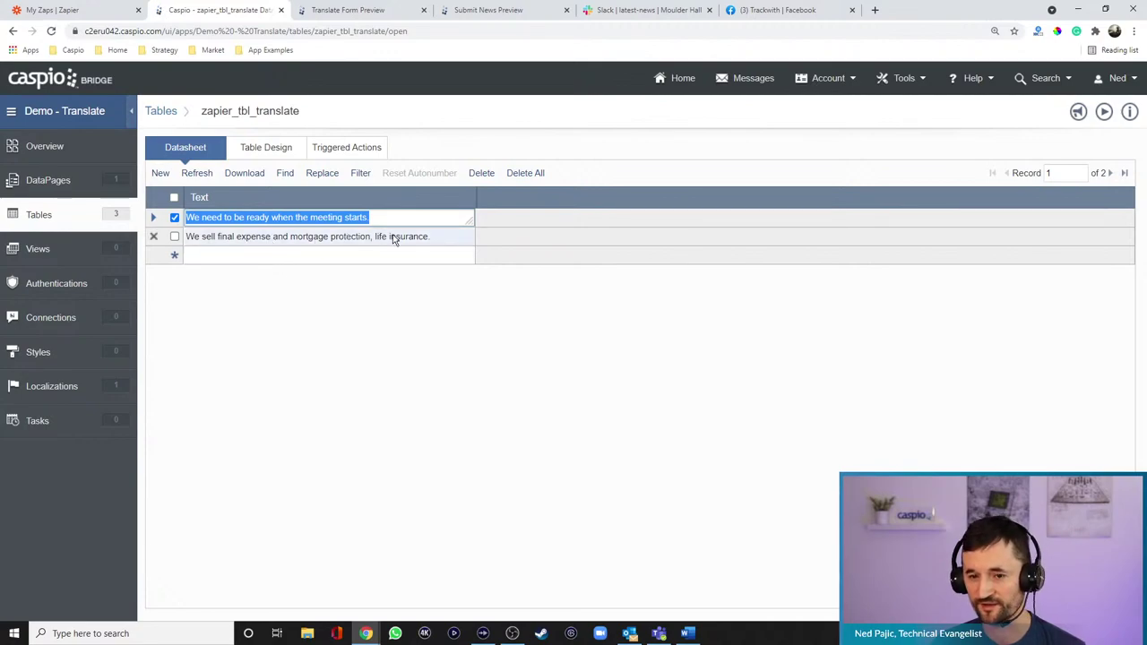
{"action": "left_click", "coordinate": [44, 215]}
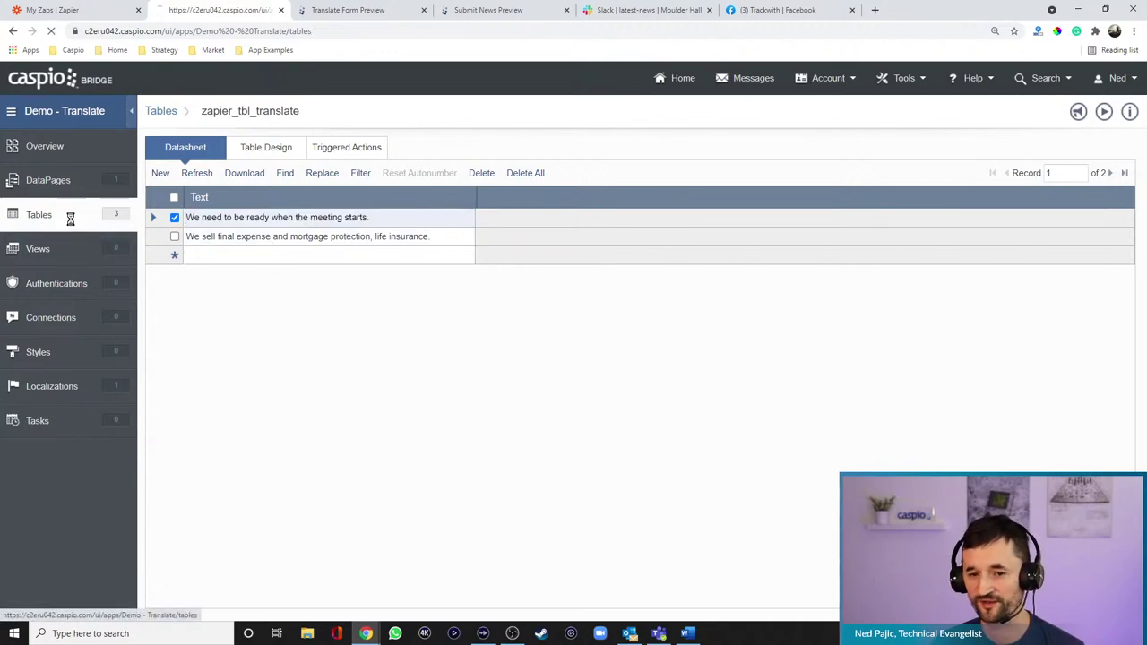
{"action": "left_click", "coordinate": [237, 221]}
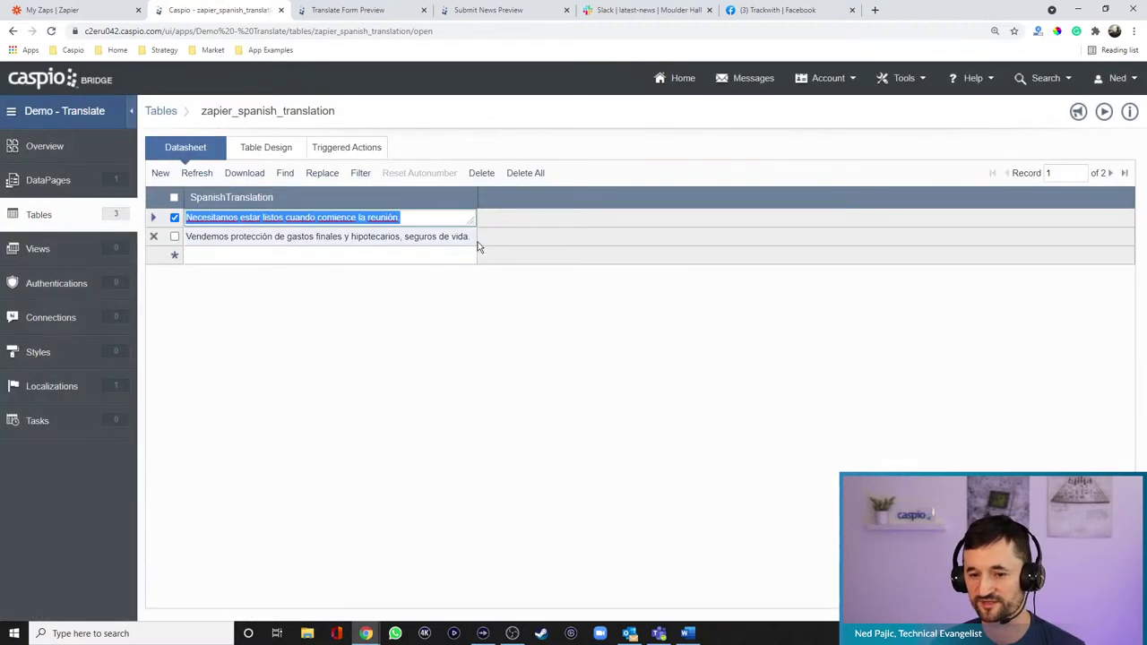
{"action": "left_click", "coordinate": [476, 239]}
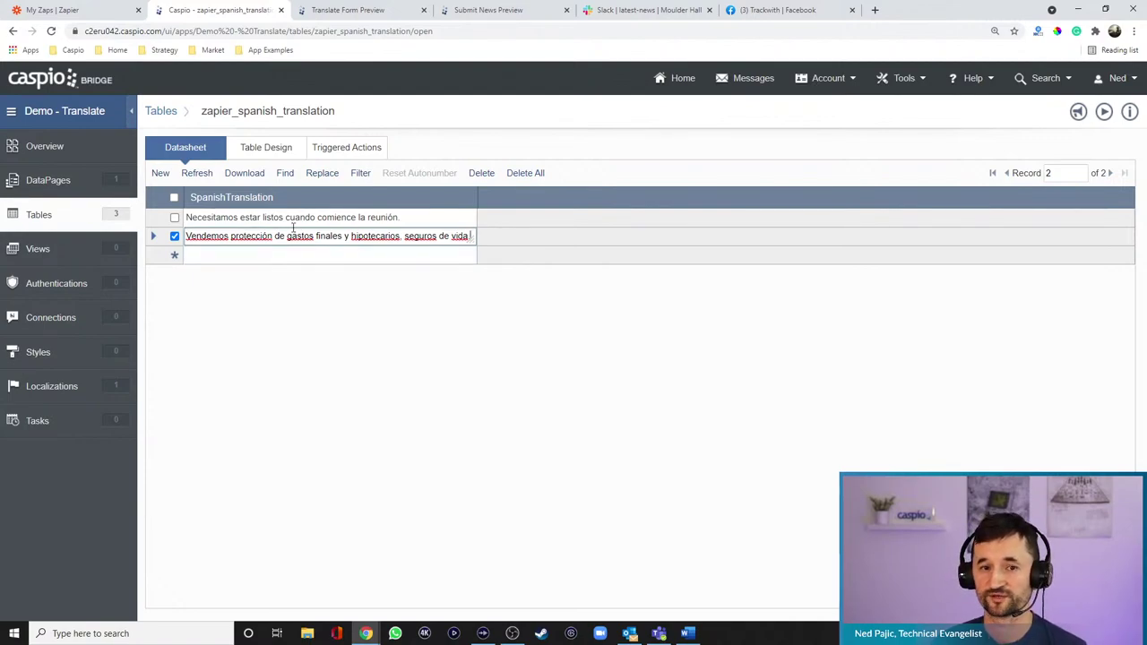
Switch to Zapier, reload the Zaps list, and open the three-step Caspio translation Zap to examine its steps
{"action": "left_click", "coordinate": [104, 12]}
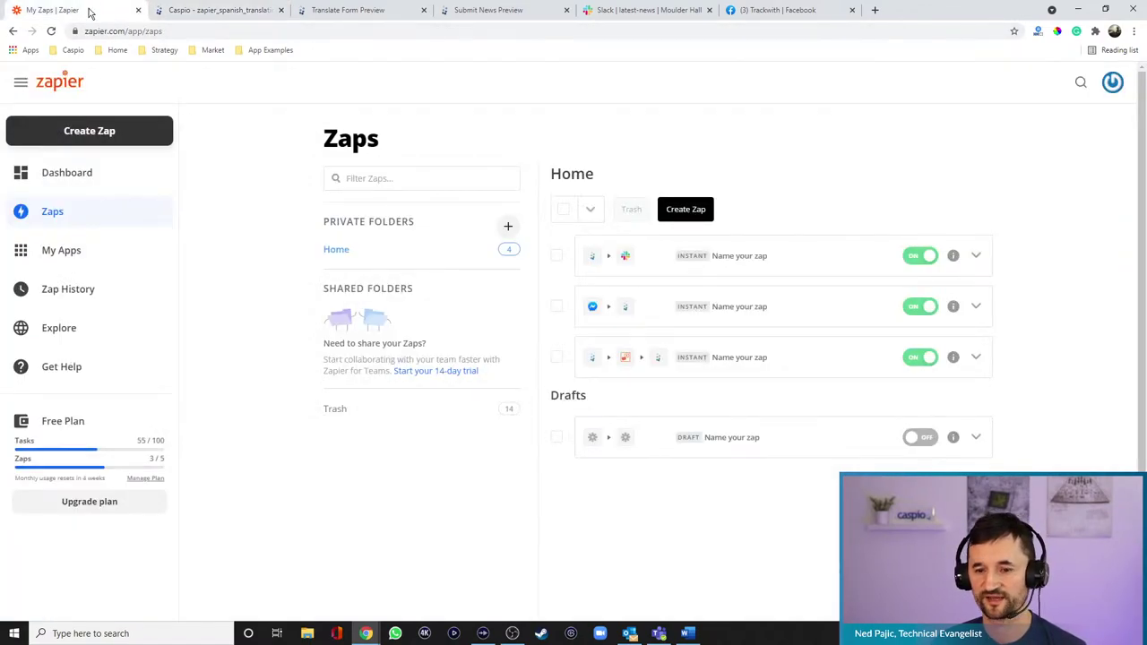
{"action": "key", "text": "F5"}
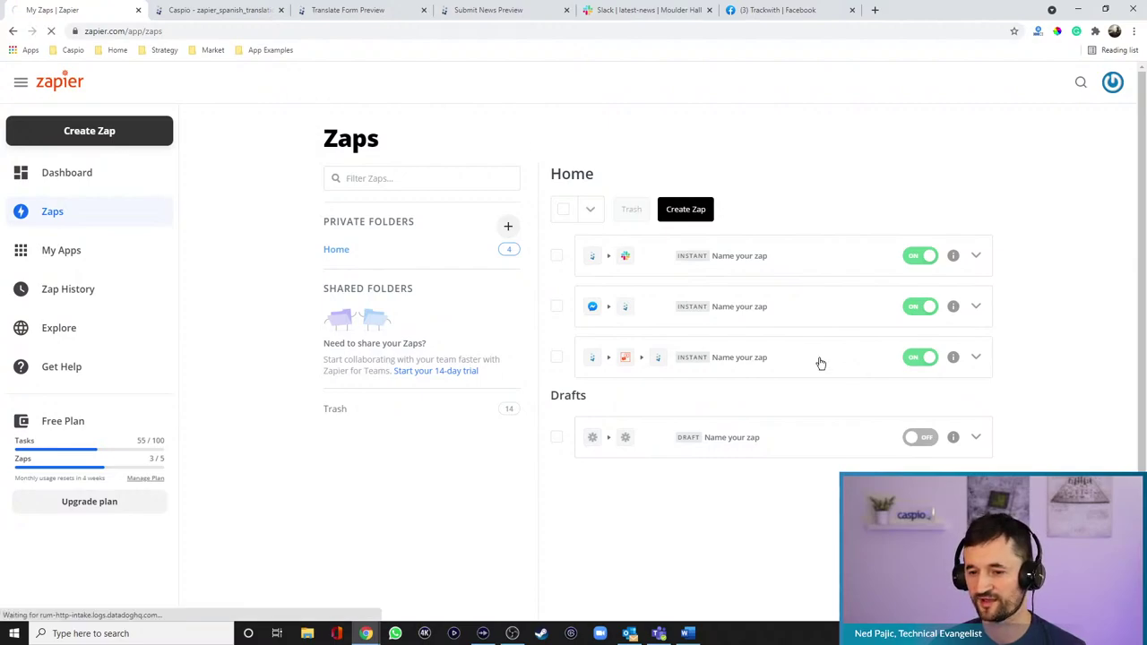
{"action": "left_click", "coordinate": [820, 363]}
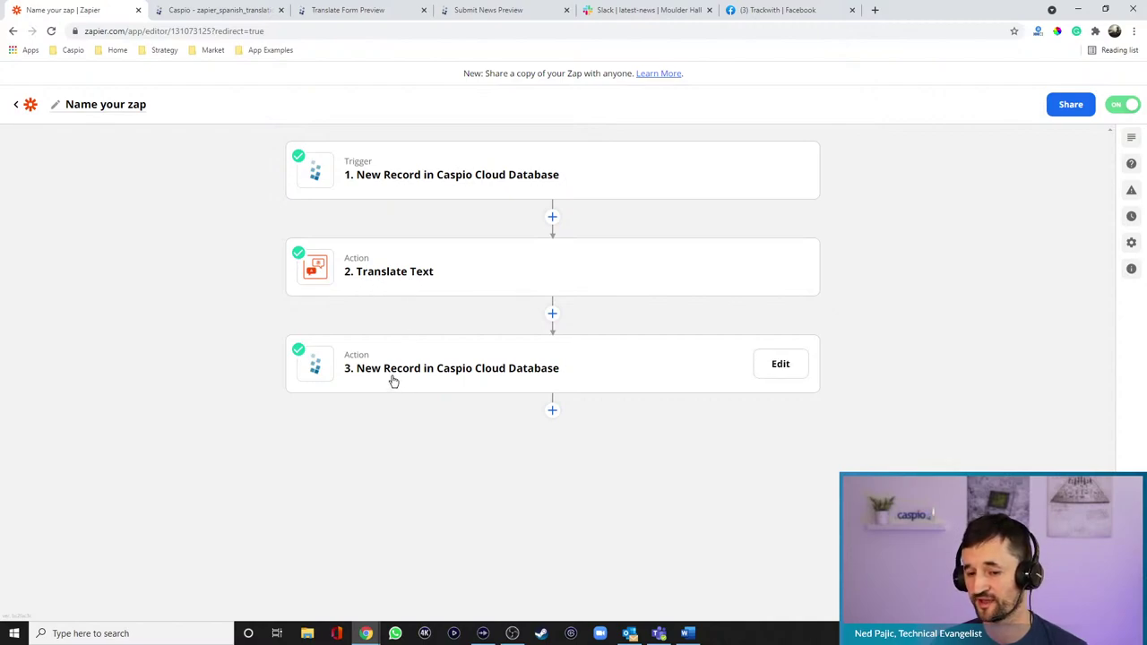
Examine the app and event, account and monitored table of the Zap's New Record trigger
{"action": "left_click", "coordinate": [443, 174]}
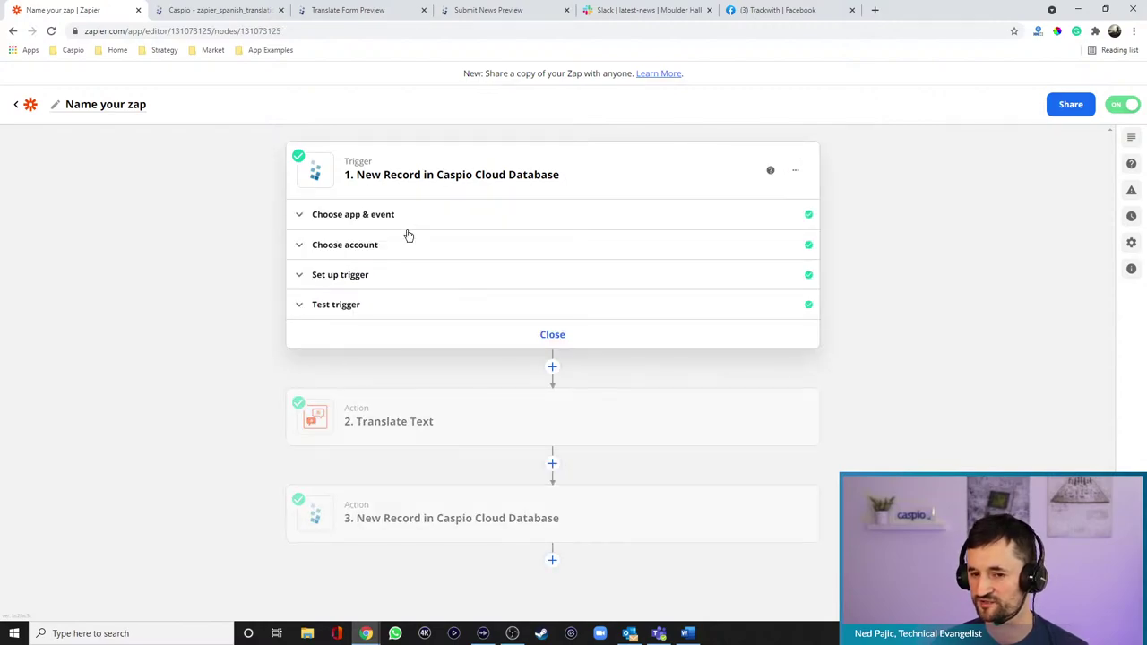
{"action": "left_click", "coordinate": [360, 217]}
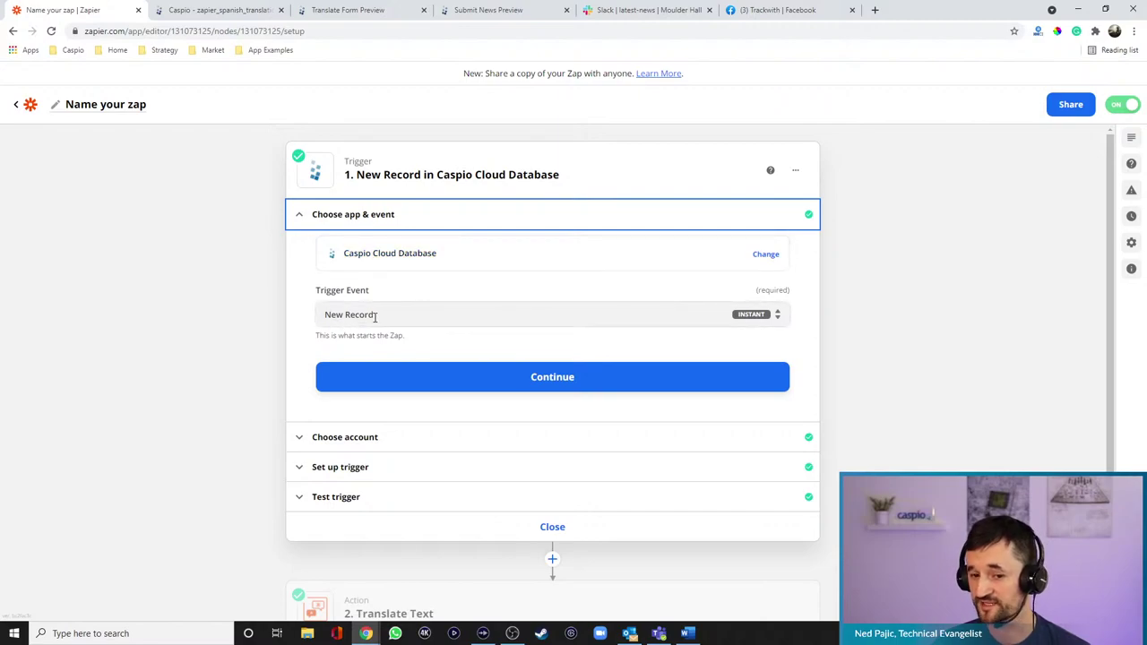
{"action": "left_click", "coordinate": [370, 438]}
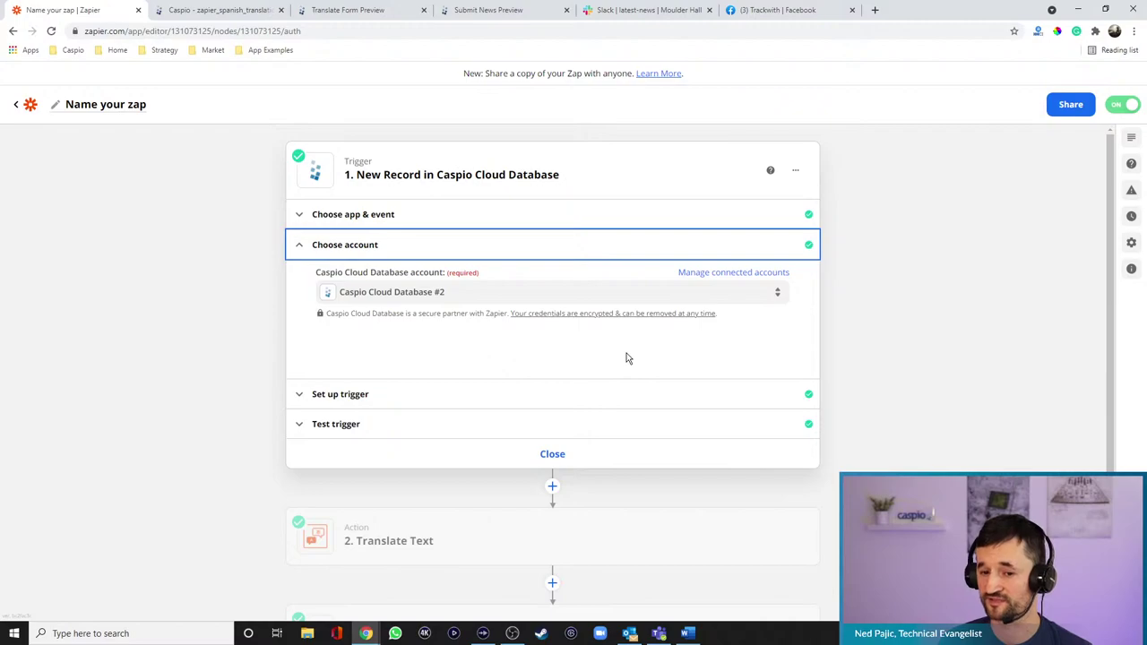
{"action": "left_click", "coordinate": [414, 393]}
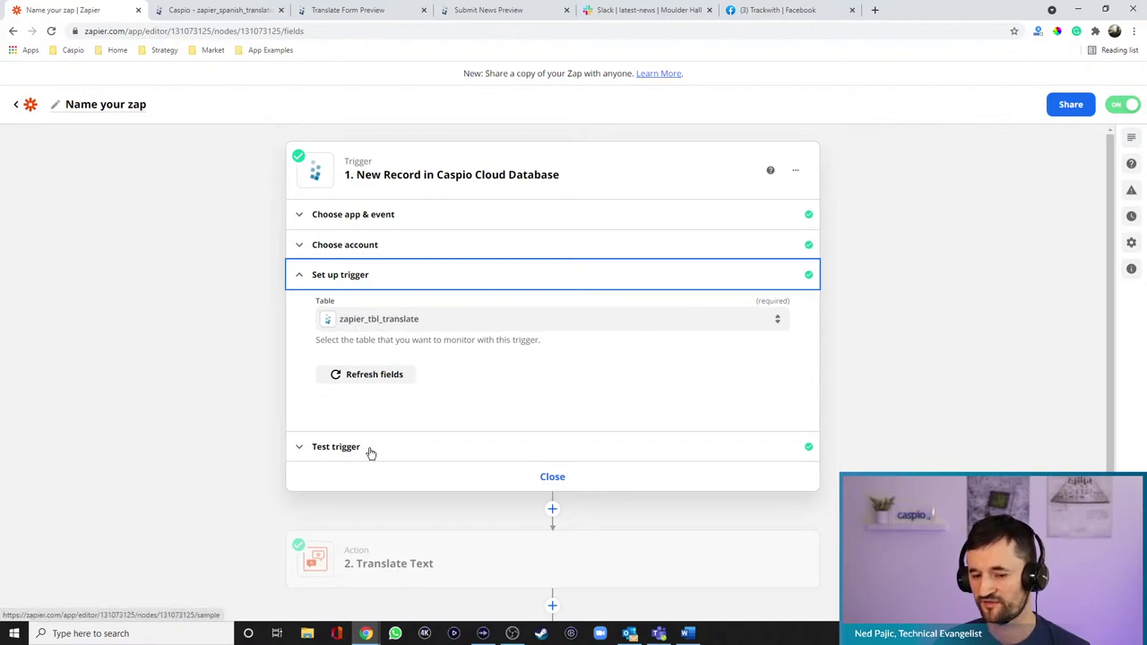
{"action": "scroll", "coordinate": [447, 446], "scroll_direction": "down", "scroll_amount": 2}
Examine the Translate Text action's app, source language and text mapping, and browse the available target languages
{"action": "left_click", "coordinate": [463, 464]}
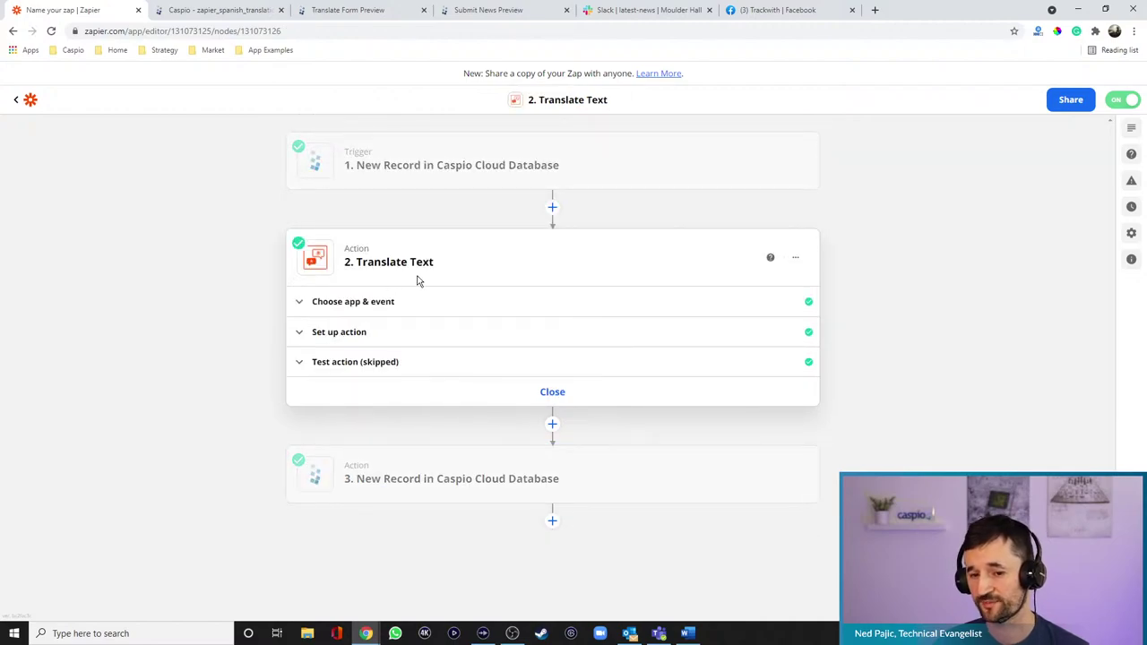
{"action": "left_click", "coordinate": [418, 313]}
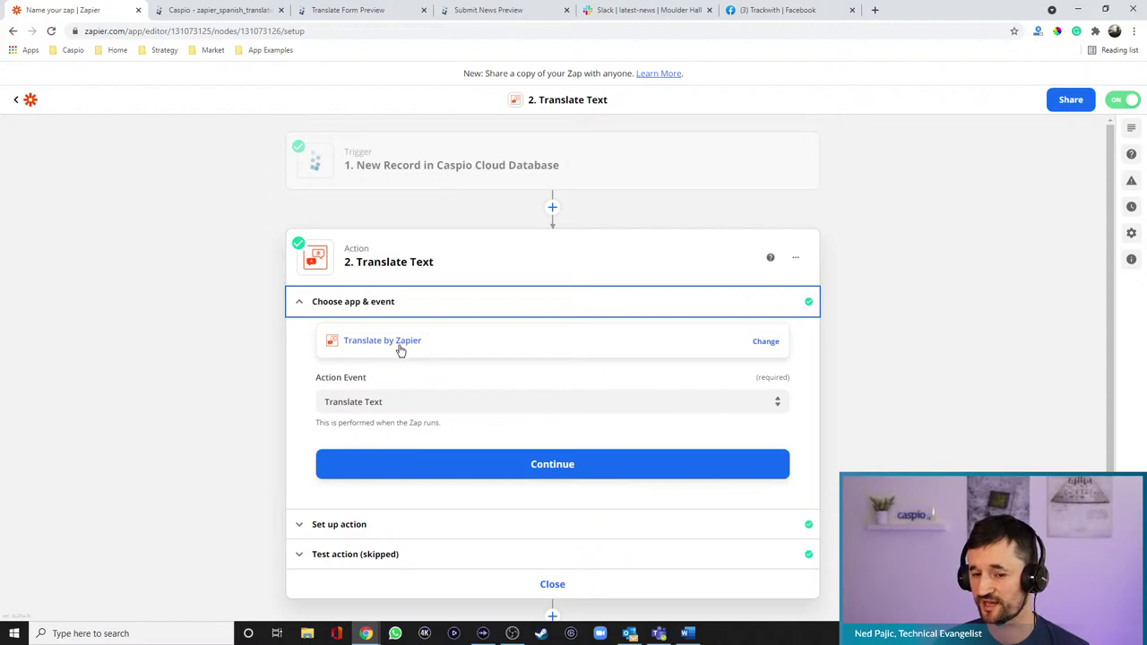
{"action": "scroll", "coordinate": [379, 461], "scroll_direction": "down", "scroll_amount": 2}
{"action": "left_click", "coordinate": [382, 415]}
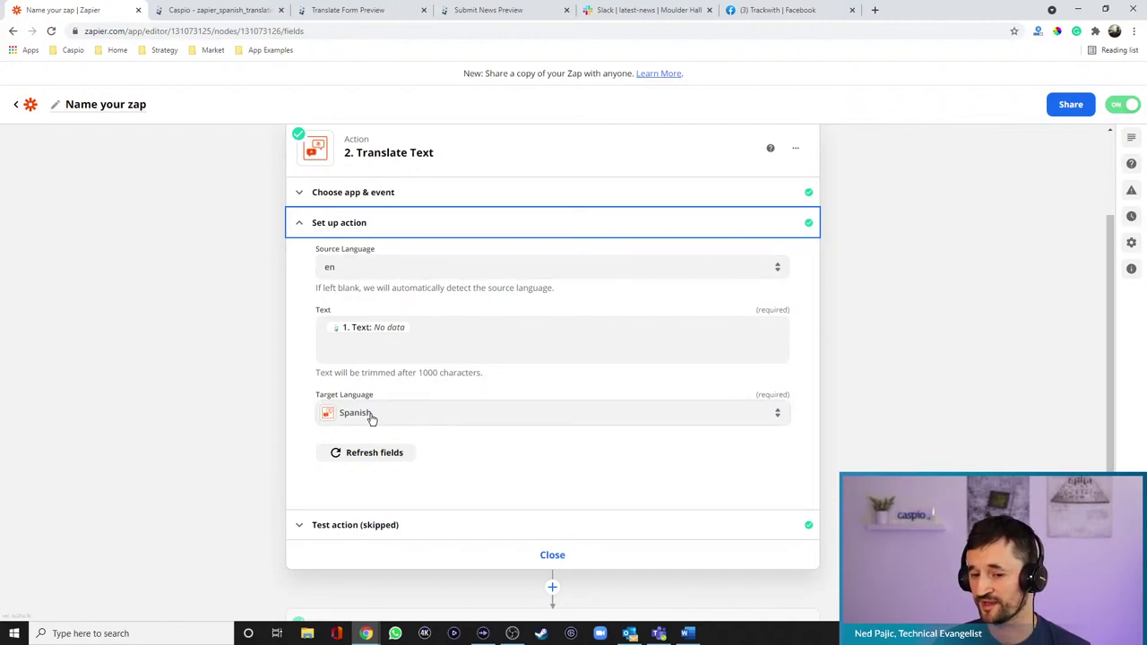
{"action": "left_click", "coordinate": [493, 414]}
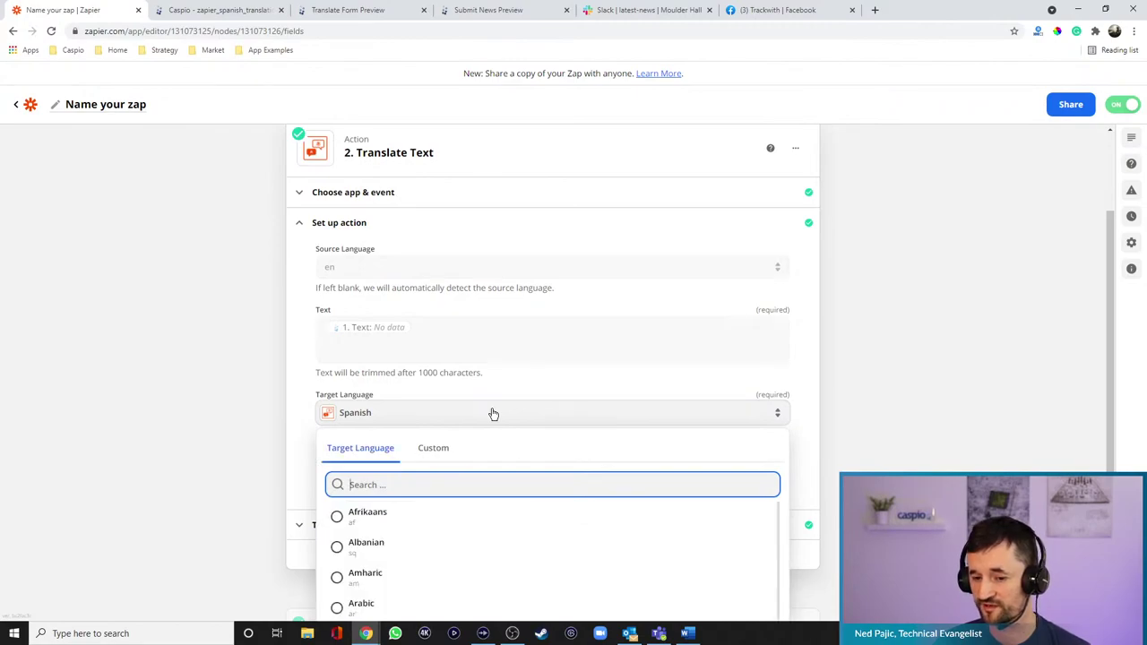
{"action": "scroll", "coordinate": [609, 529], "scroll_direction": "down", "scroll_amount": 5}
{"action": "scroll", "coordinate": [613, 551], "scroll_direction": "down", "scroll_amount": 6}
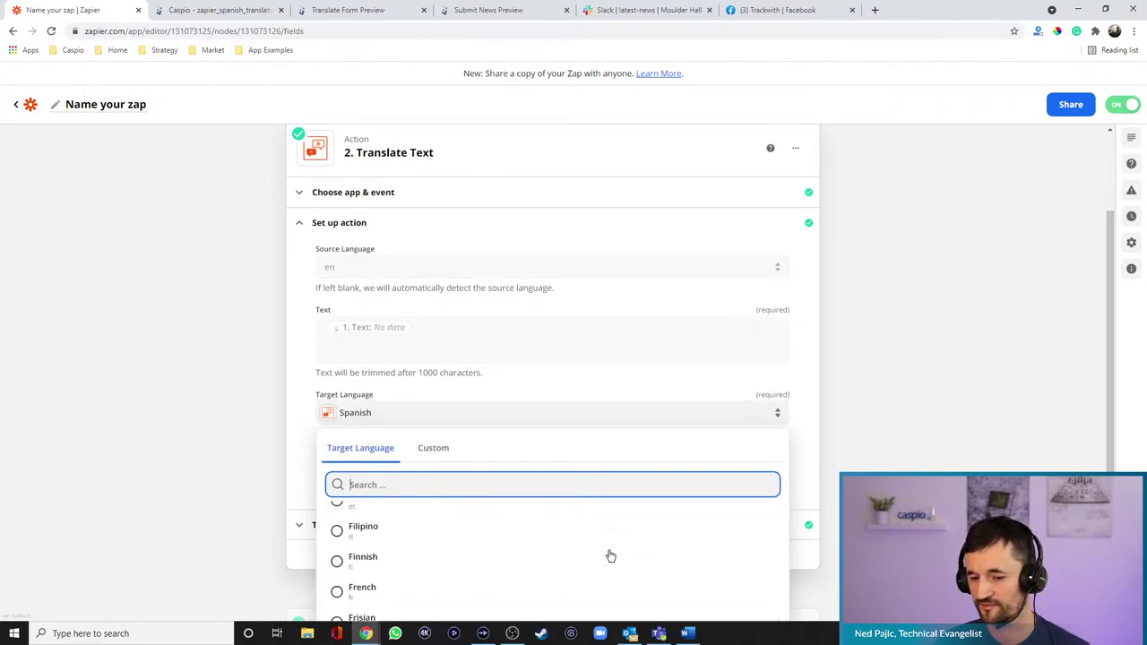
{"action": "left_click", "coordinate": [650, 392]}
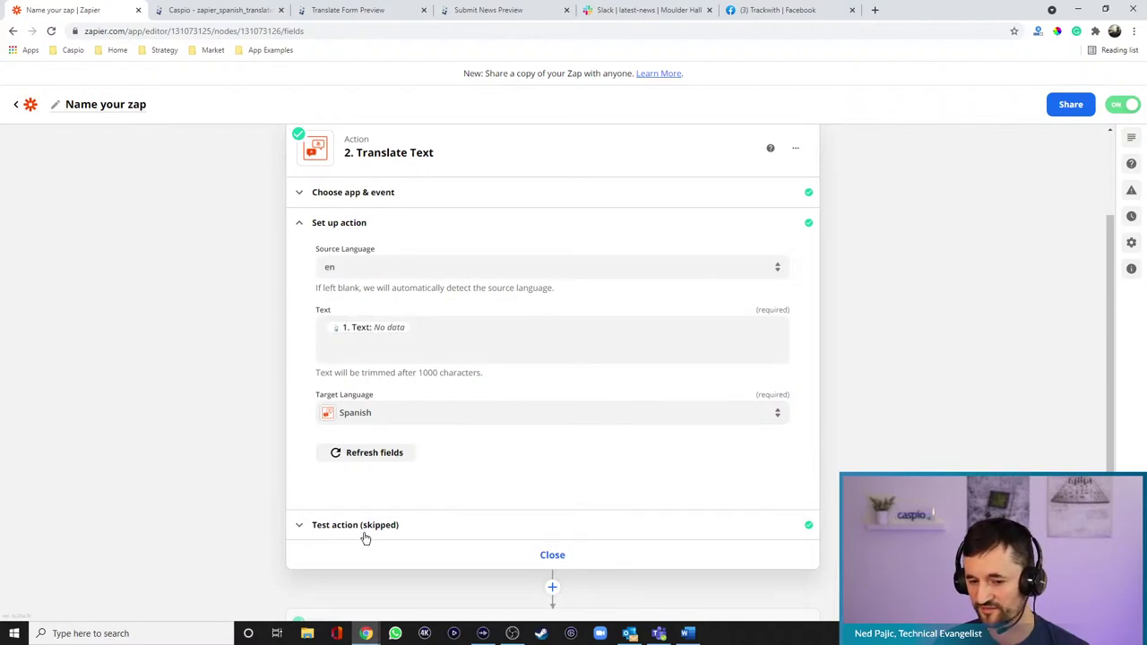
{"action": "scroll", "coordinate": [708, 473], "scroll_direction": "down", "scroll_amount": 1}
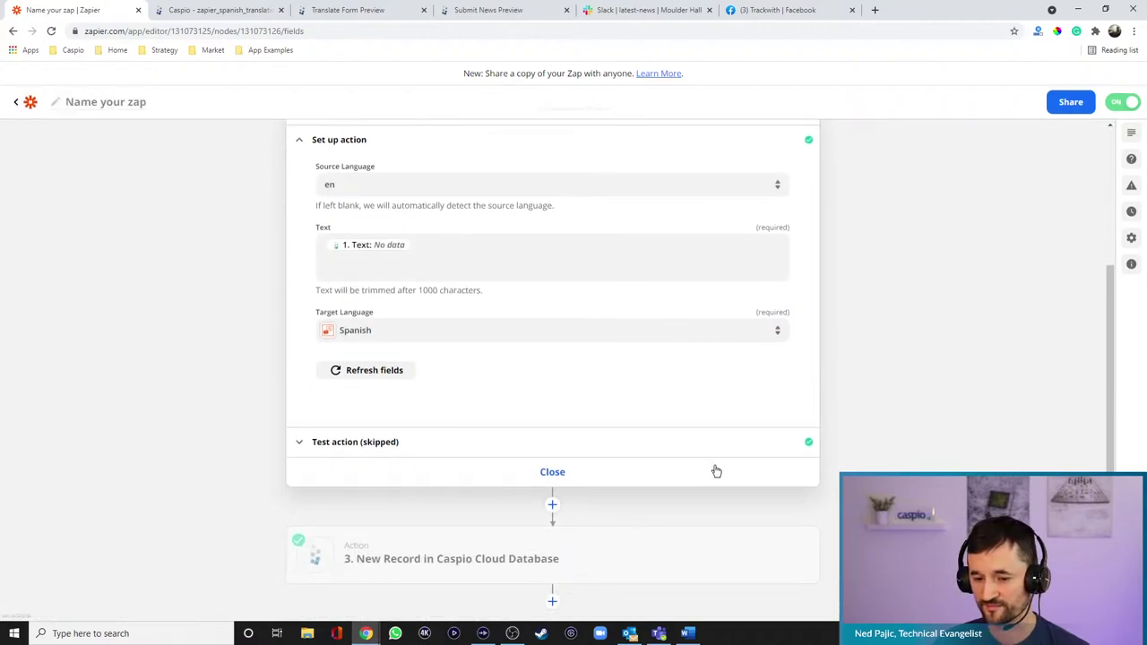
Examine the event, account, target table and SpanishTranslation mapping of the third step's New Record action, and close the step
{"action": "left_click", "coordinate": [486, 556]}
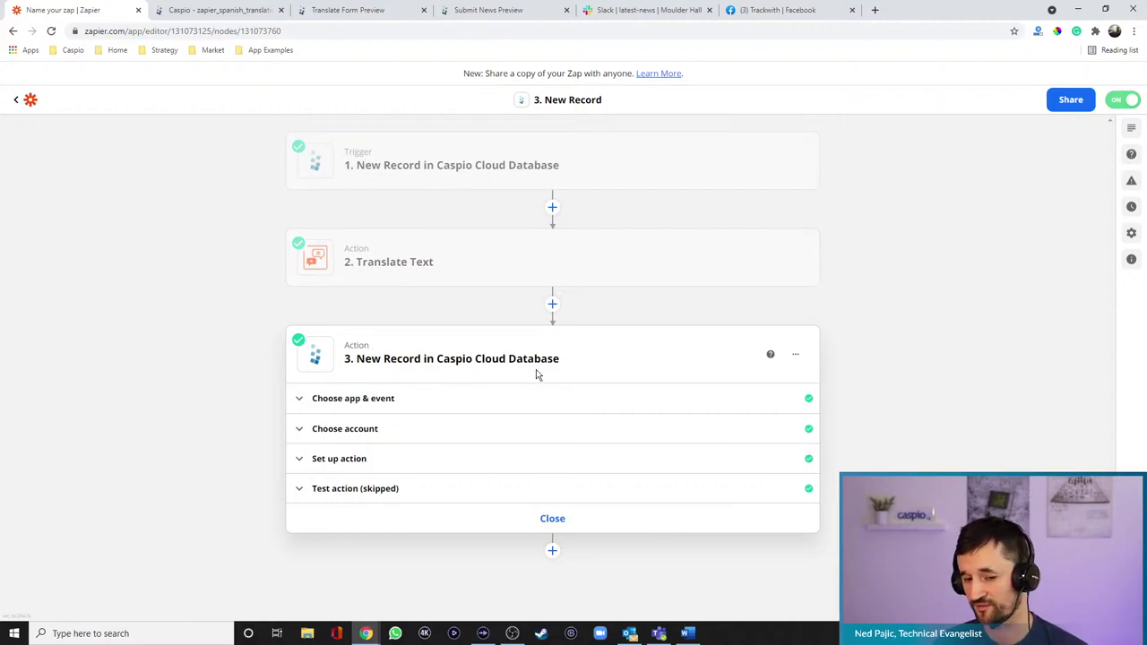
{"action": "left_click", "coordinate": [394, 399]}
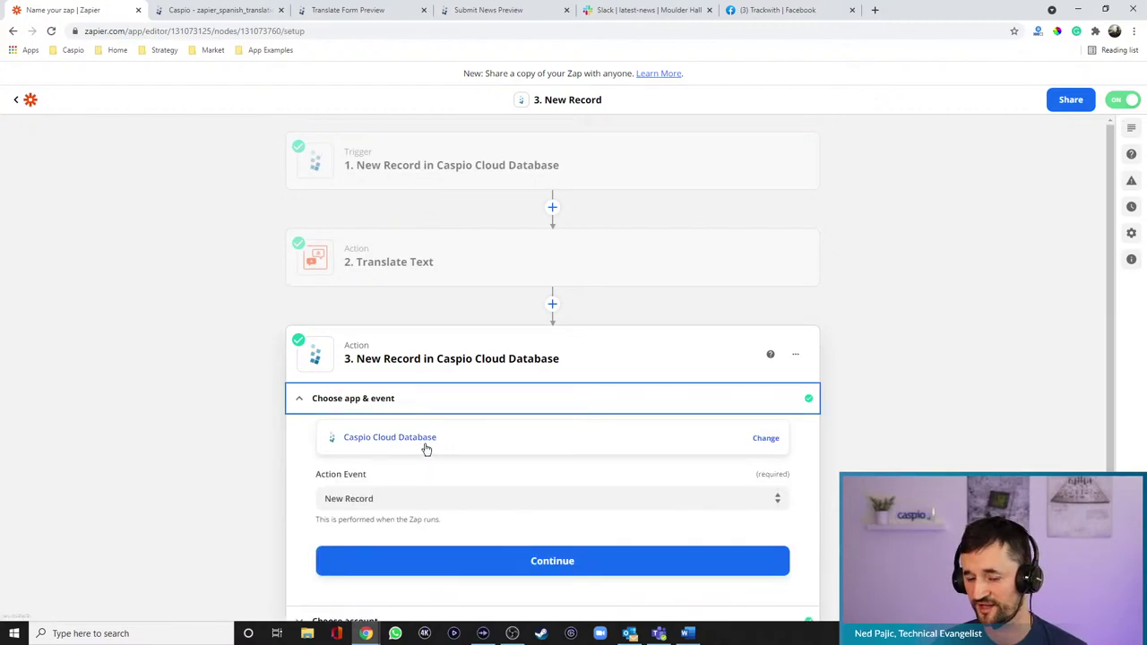
{"action": "scroll", "coordinate": [414, 452], "scroll_direction": "down", "scroll_amount": 2}
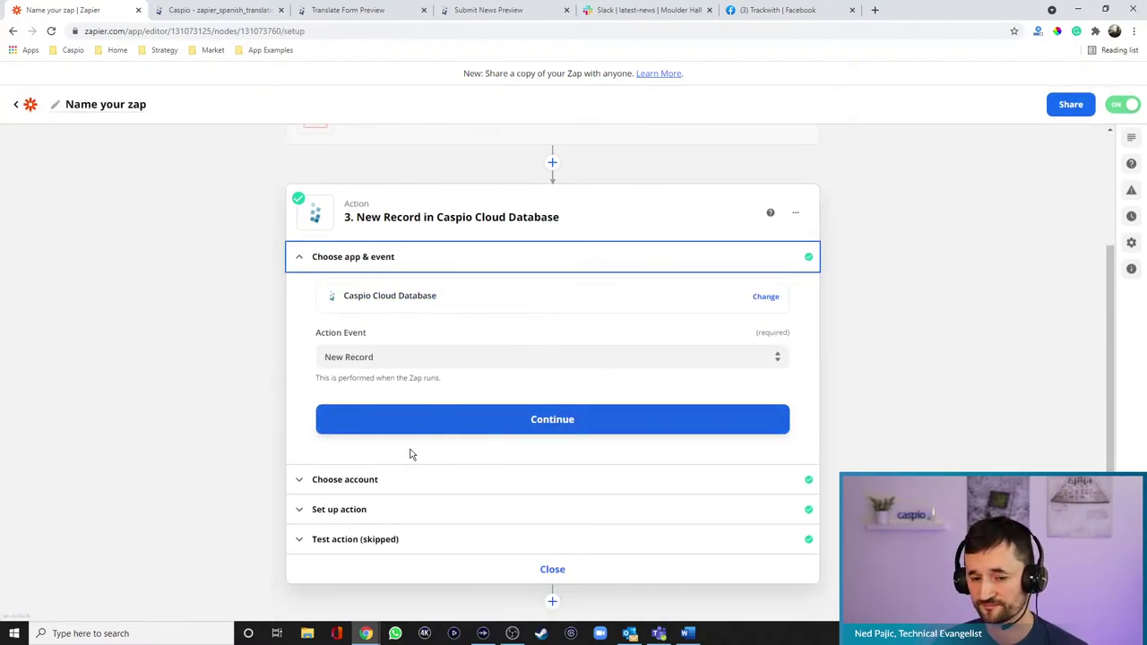
{"action": "left_click", "coordinate": [389, 478]}
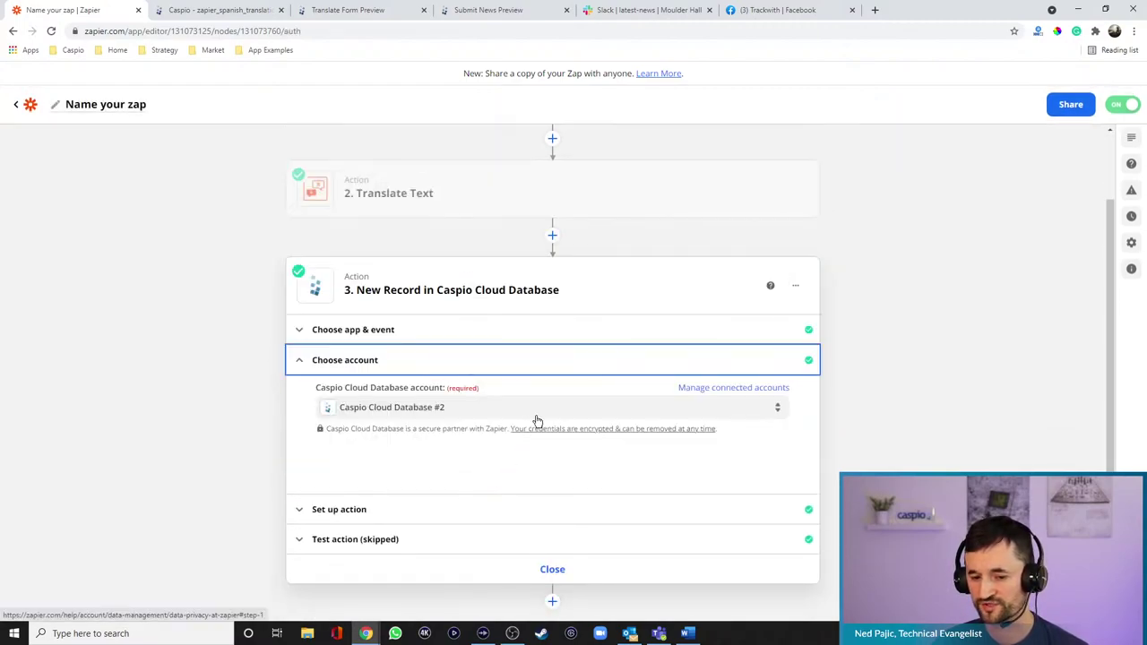
{"action": "left_click", "coordinate": [388, 518]}
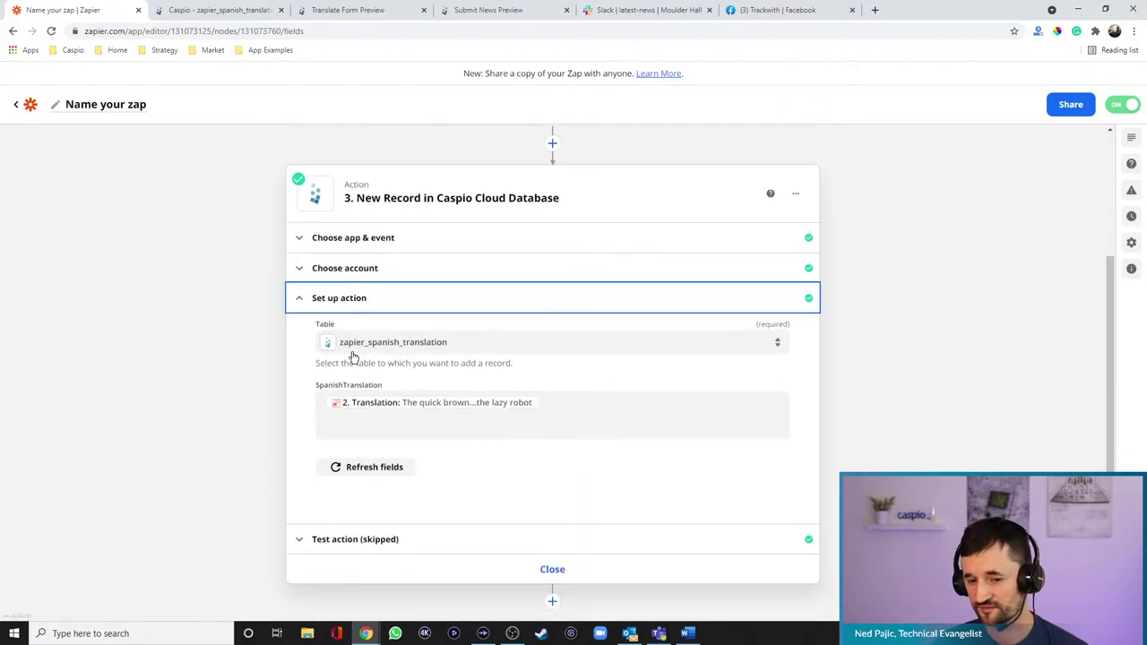
{"action": "left_click", "coordinate": [406, 347]}
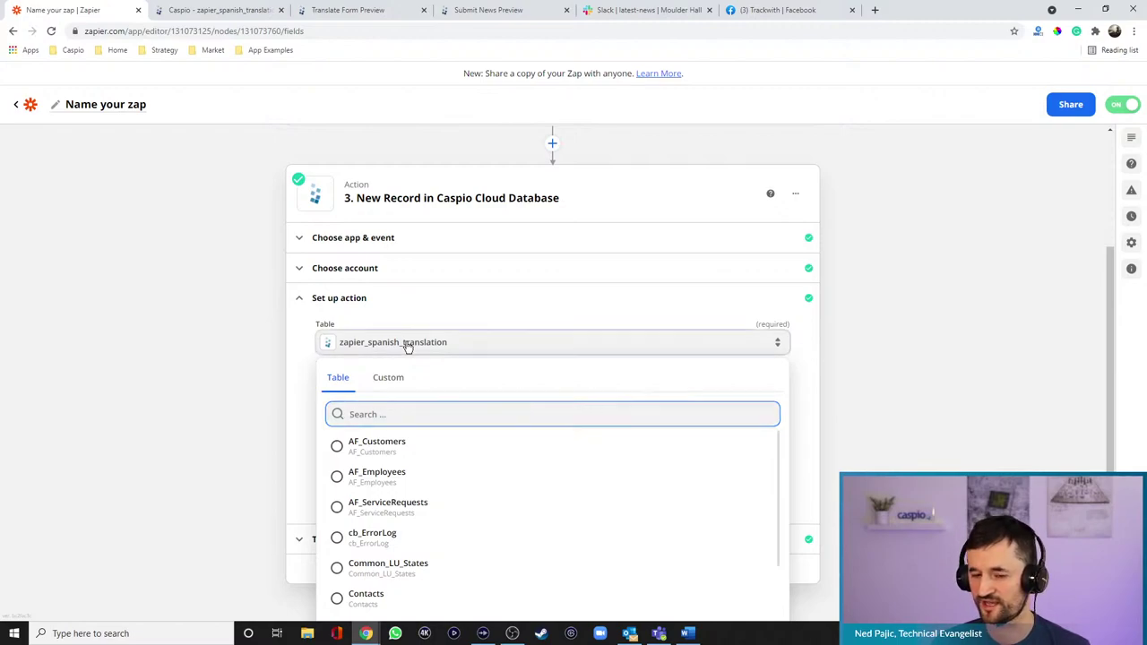
{"action": "left_click", "coordinate": [408, 347]}
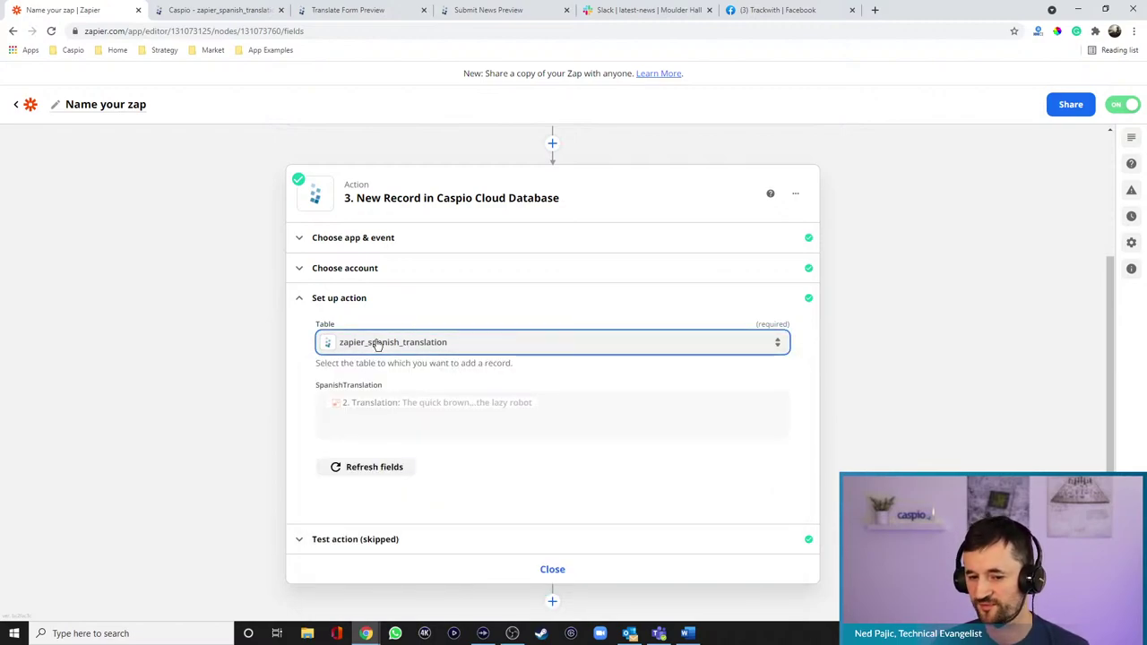
{"action": "left_click", "coordinate": [586, 422]}
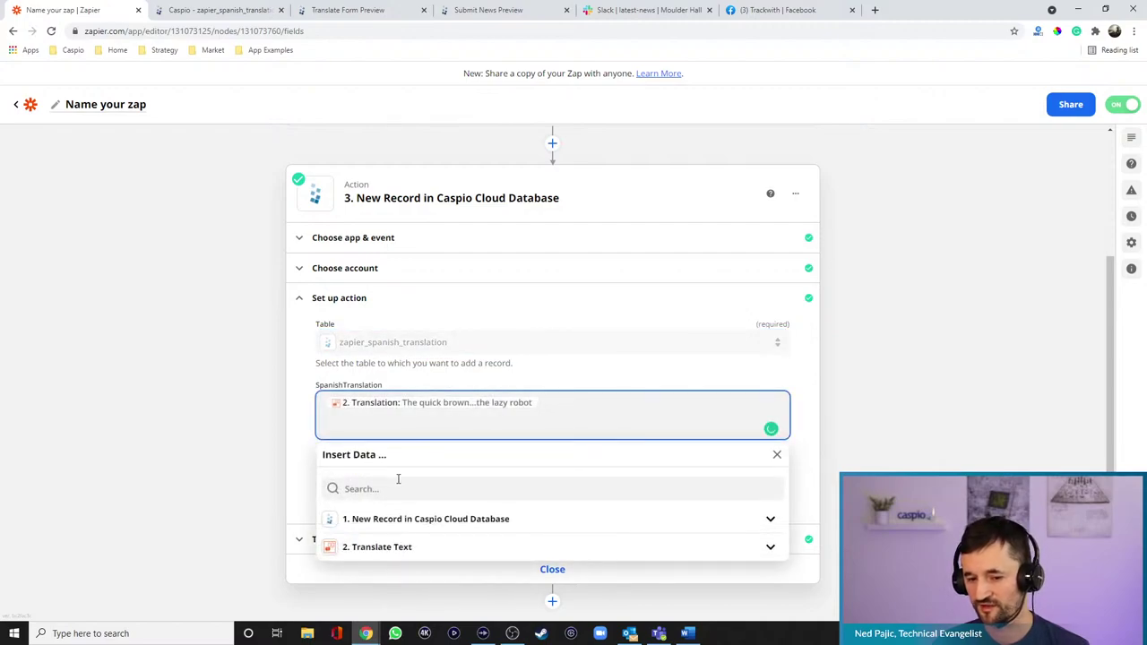
{"action": "left_click", "coordinate": [885, 392]}
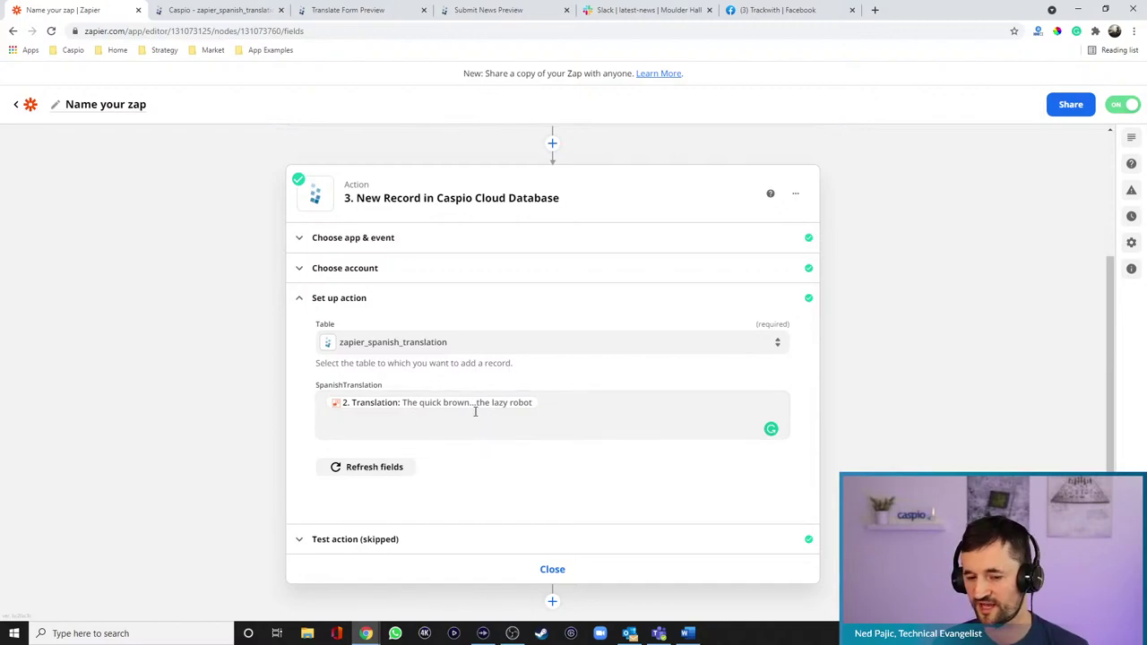
{"action": "left_click", "coordinate": [552, 570]}
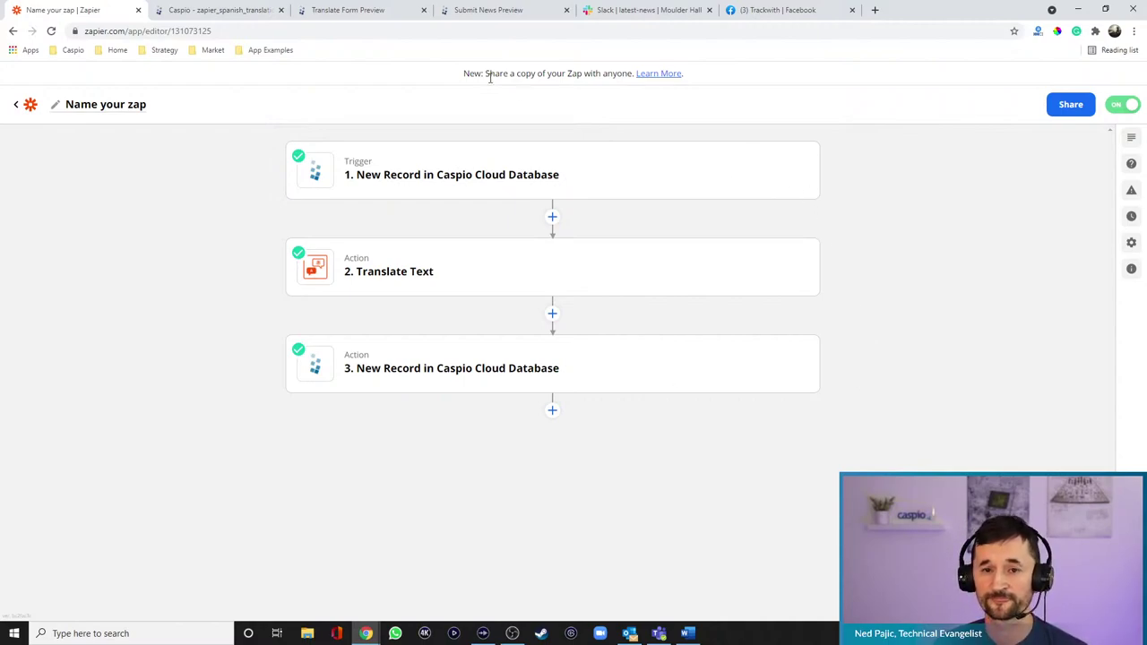
Reload the Translate Form preview and submit the text "Today, we'll learn how to translate text from English to Spanish using Zapier Translate."
{"action": "left_click", "coordinate": [379, 10]}
{"action": "left_click", "coordinate": [51, 31]}
{"action": "left_click", "coordinate": [229, 143]}
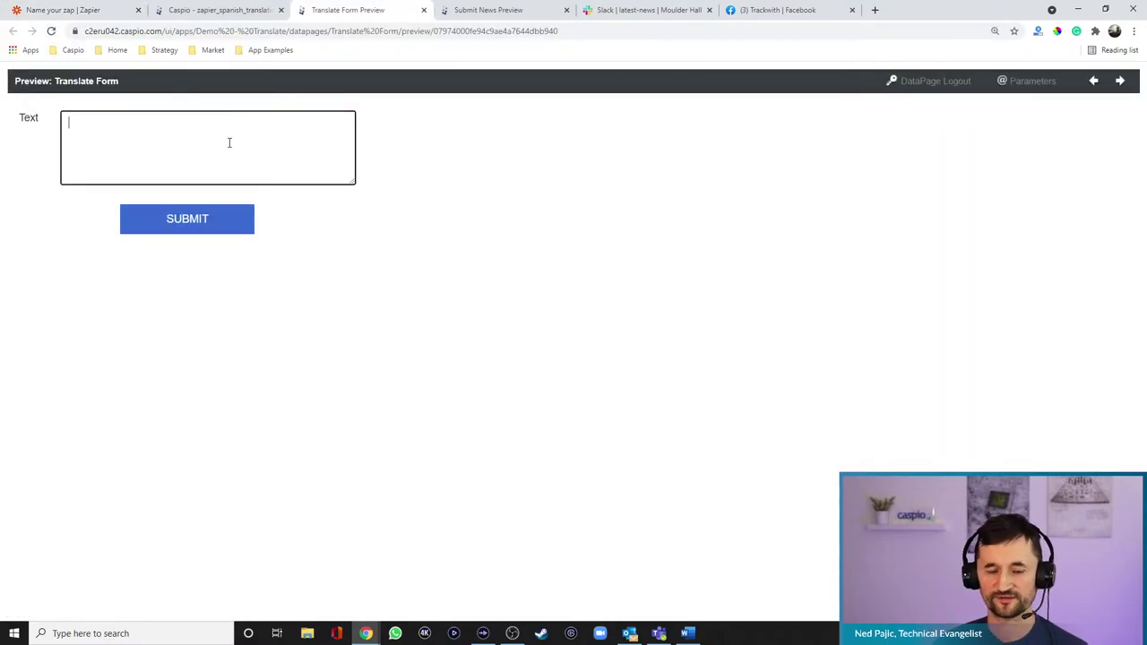
{"action": "type", "text": "Tod"}
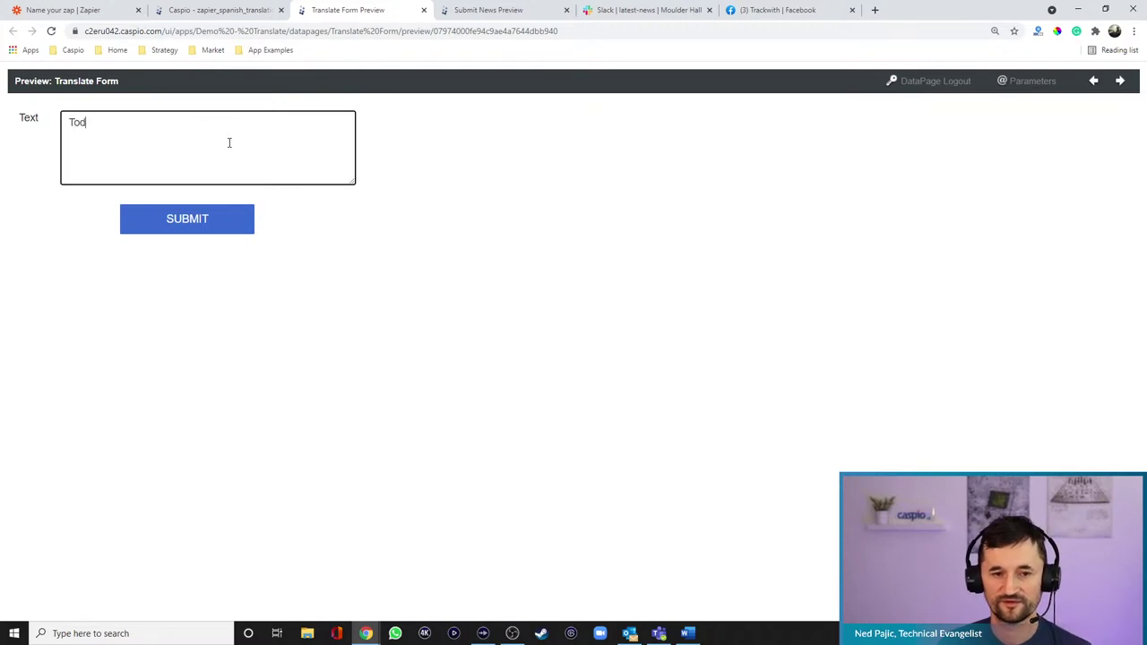
{"action": "type", "text": "ay, we'll learn how to translate text from English to Spanish using"}
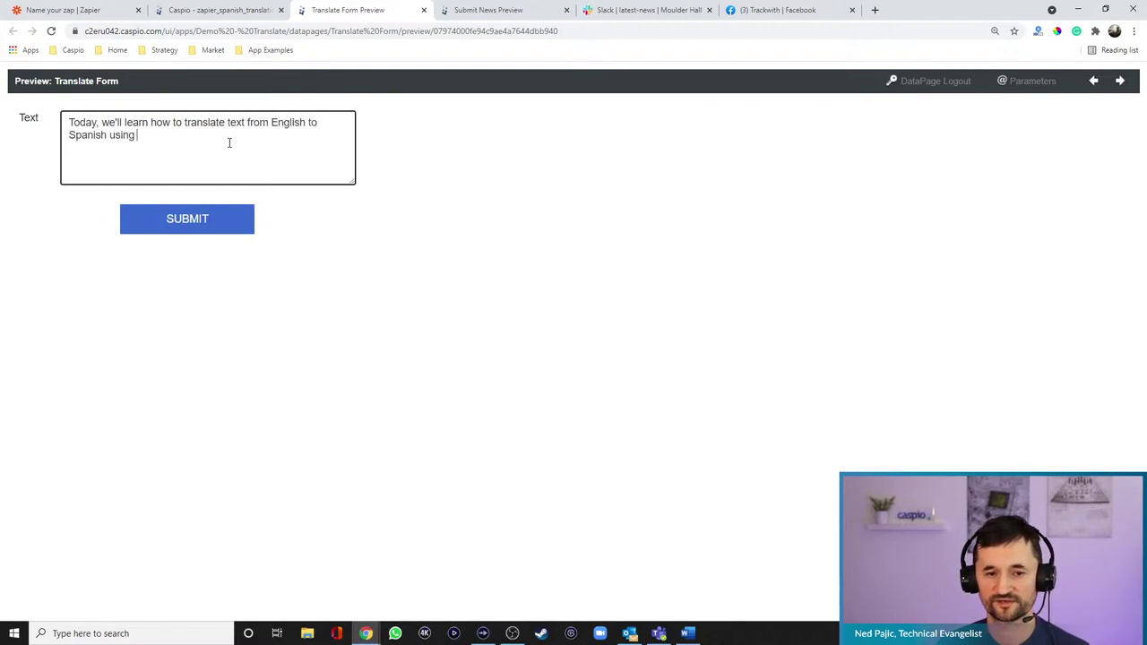
{"action": "type", "text": " Zapier Translate."}
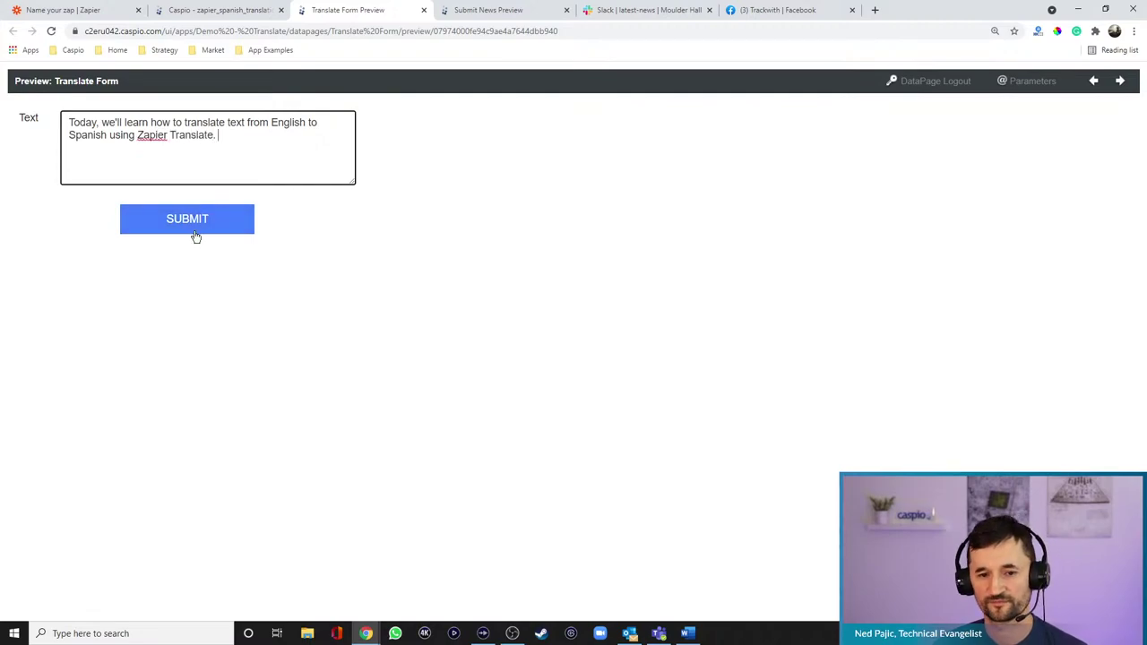
{"action": "left_click", "coordinate": [194, 231]}
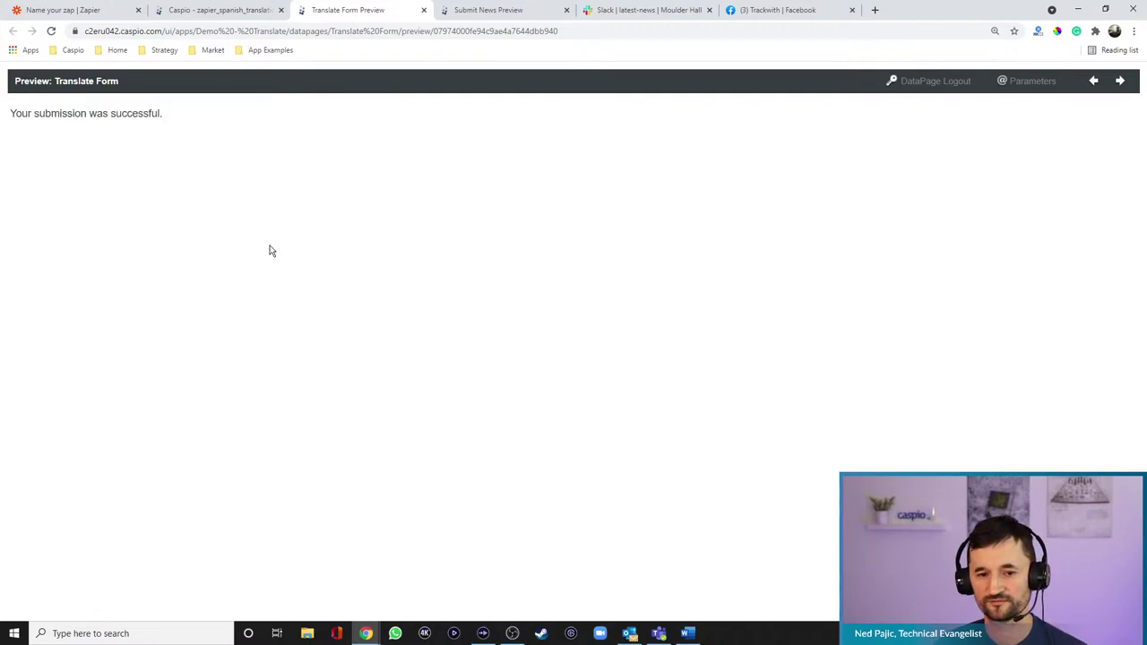
Switch to Caspio and refresh the zapier_spanish_translation datasheet to check for the new translation
{"action": "left_click", "coordinate": [232, 16]}
{"action": "left_click", "coordinate": [193, 173]}
{"action": "left_click", "coordinate": [195, 174]}
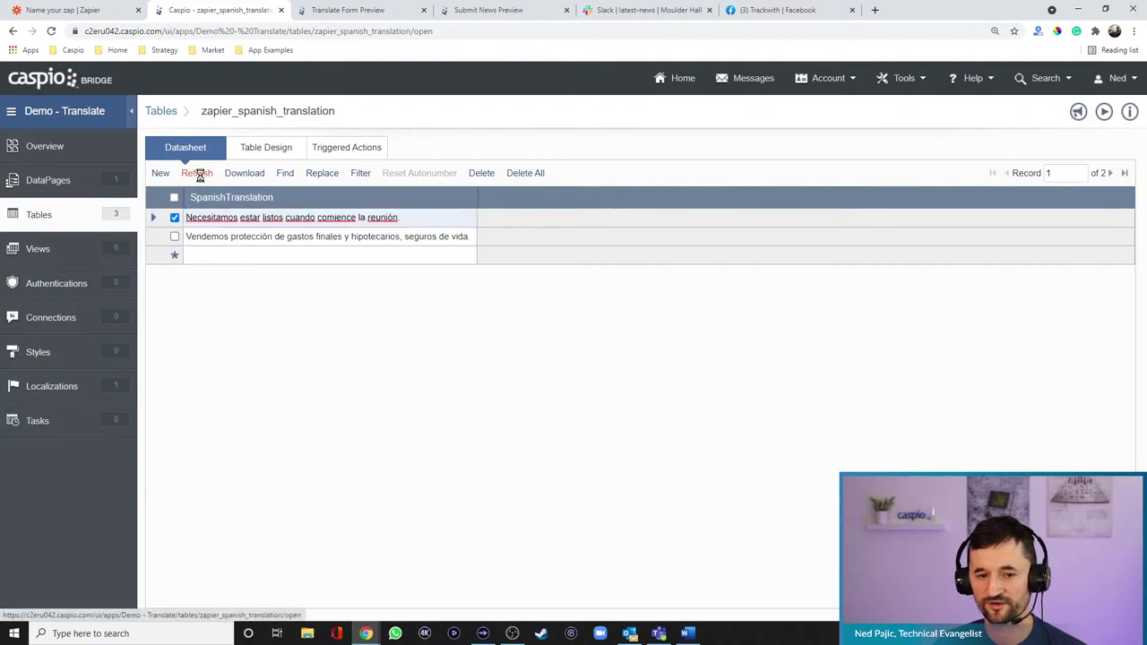
{"action": "left_click", "coordinate": [196, 174]}
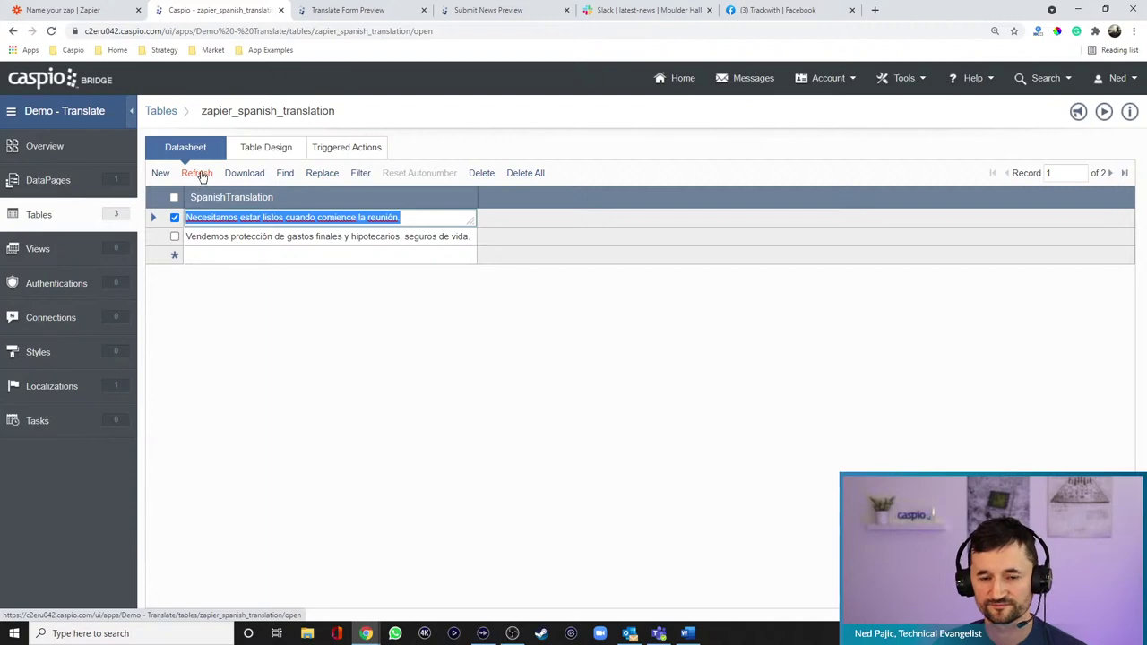
{"action": "left_click", "coordinate": [99, 11]}
{"action": "left_click", "coordinate": [215, 11]}
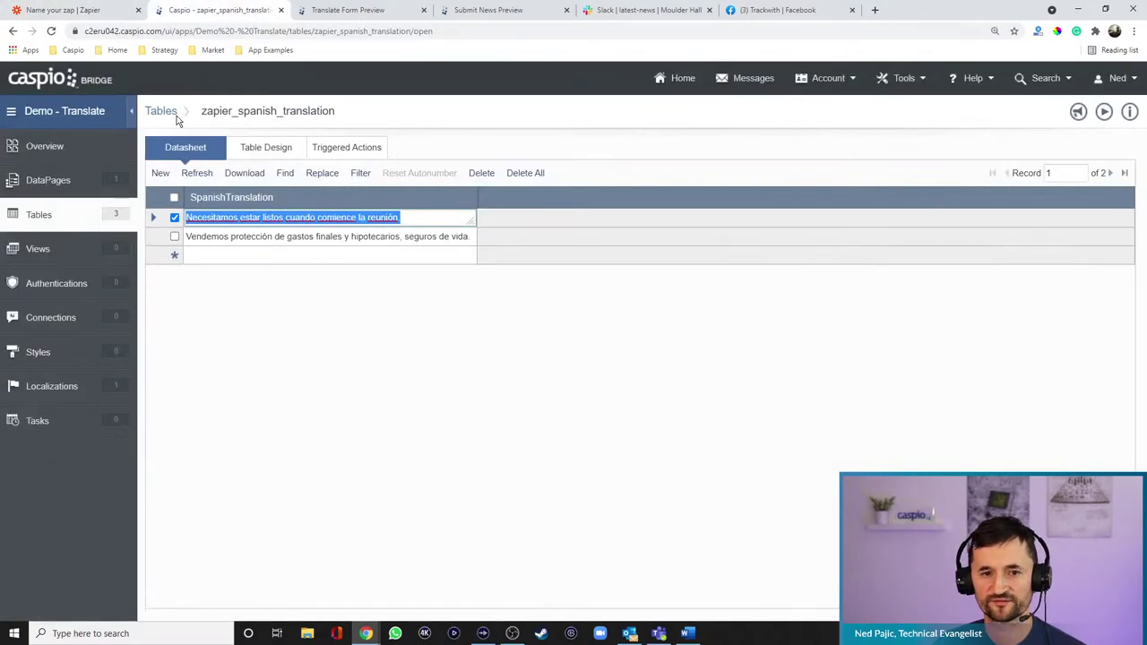
{"action": "left_click", "coordinate": [187, 173]}
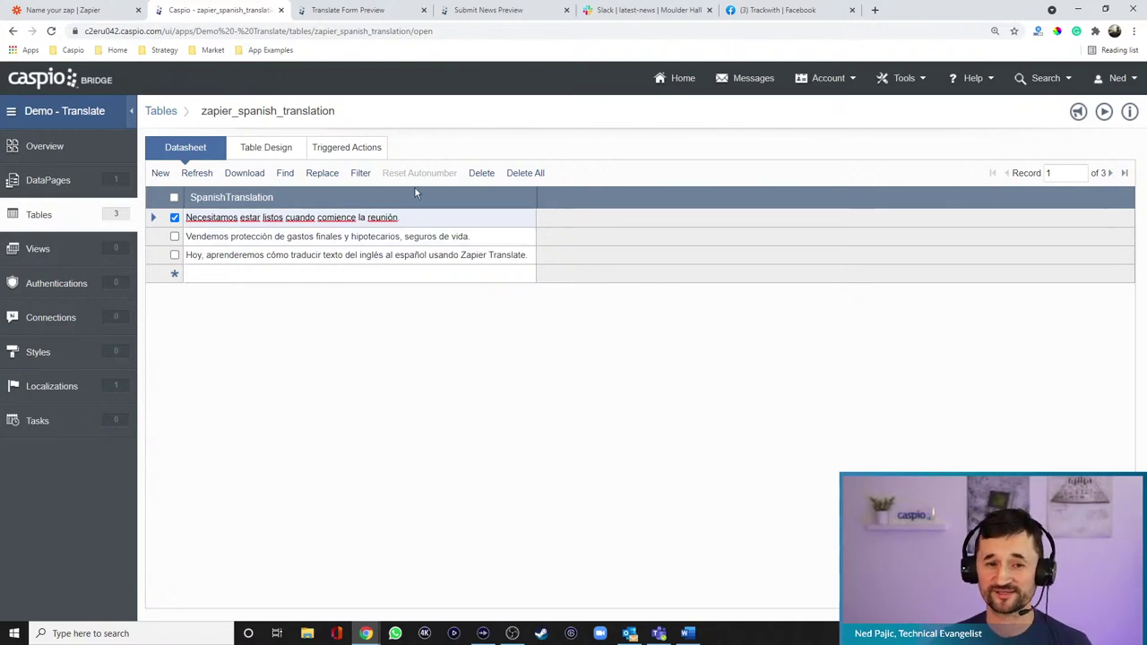
Return to the Zaps list in Zapier and start a new custom Zap in the editor
{"action": "left_click", "coordinate": [109, 13]}
{"action": "left_click", "coordinate": [17, 107]}
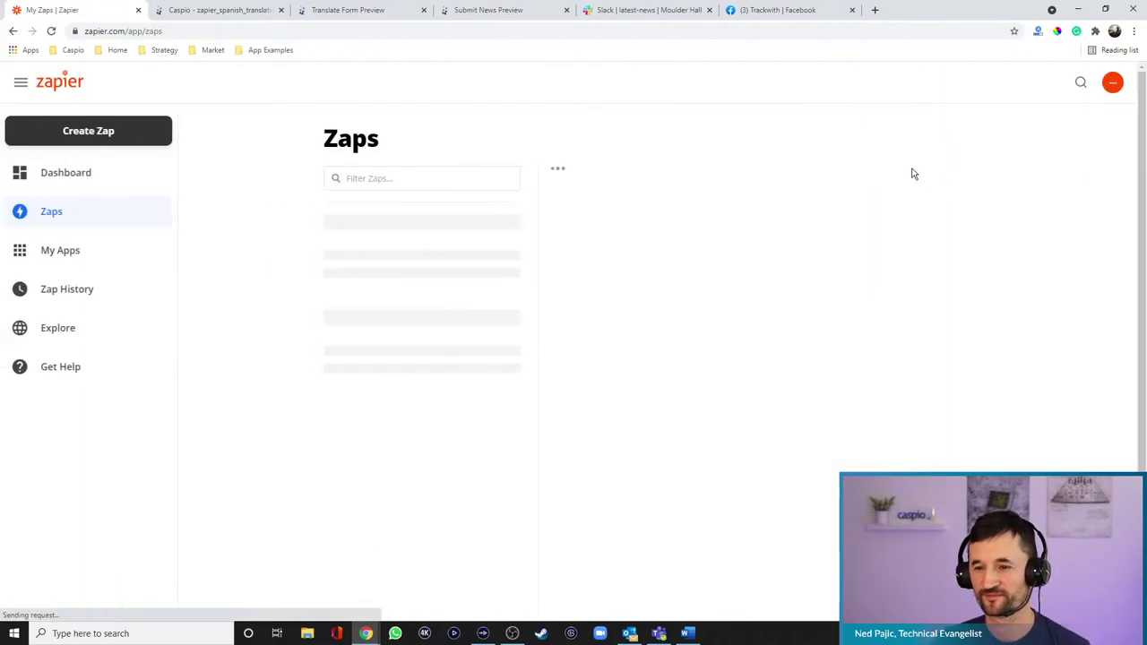
{"action": "left_click", "coordinate": [687, 210]}
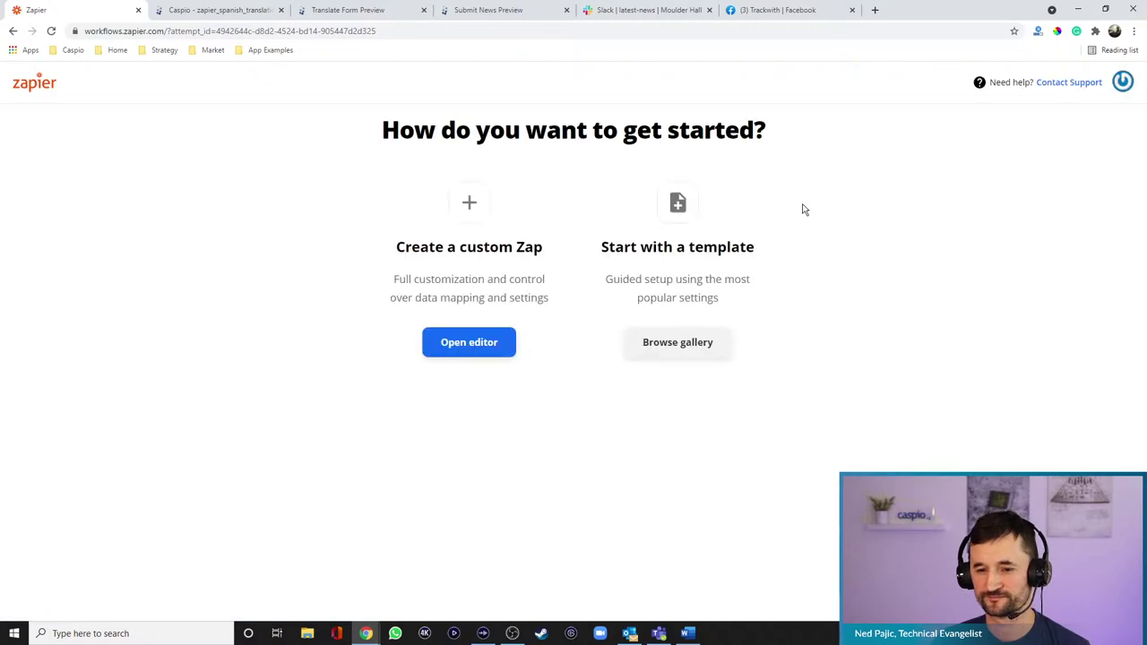
{"action": "left_click", "coordinate": [469, 347]}
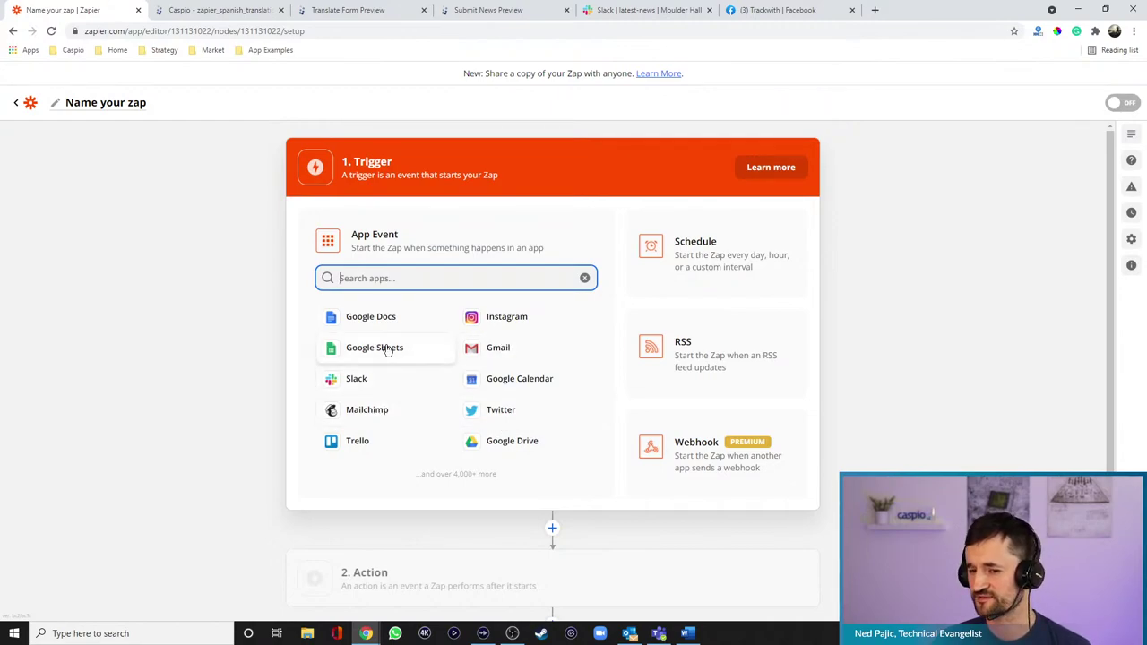
Search the trigger apps for "paypal" and clear the search text
{"action": "type", "text": "paypal"}
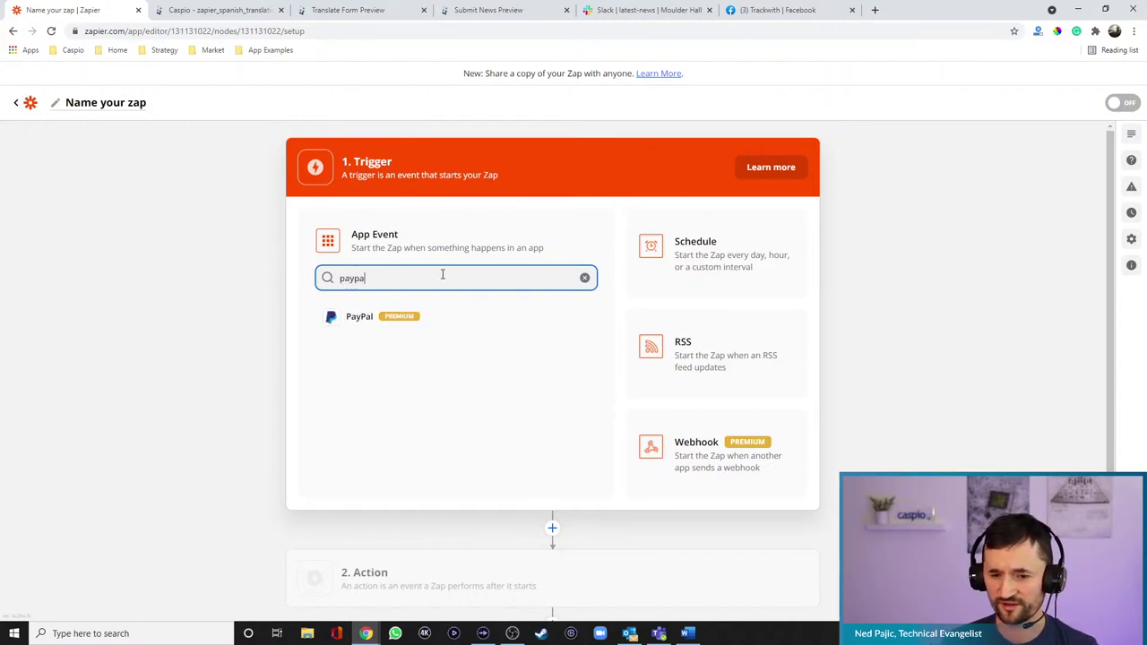
{"action": "key", "text": "BackSpace"}
{"action": "key", "text": "BackSpace"}
{"action": "key", "text": "BackSpace"}
{"action": "key", "text": "BackSpace"}
{"action": "key", "text": "BackSpace"}
{"action": "key", "text": "BackSpace"}
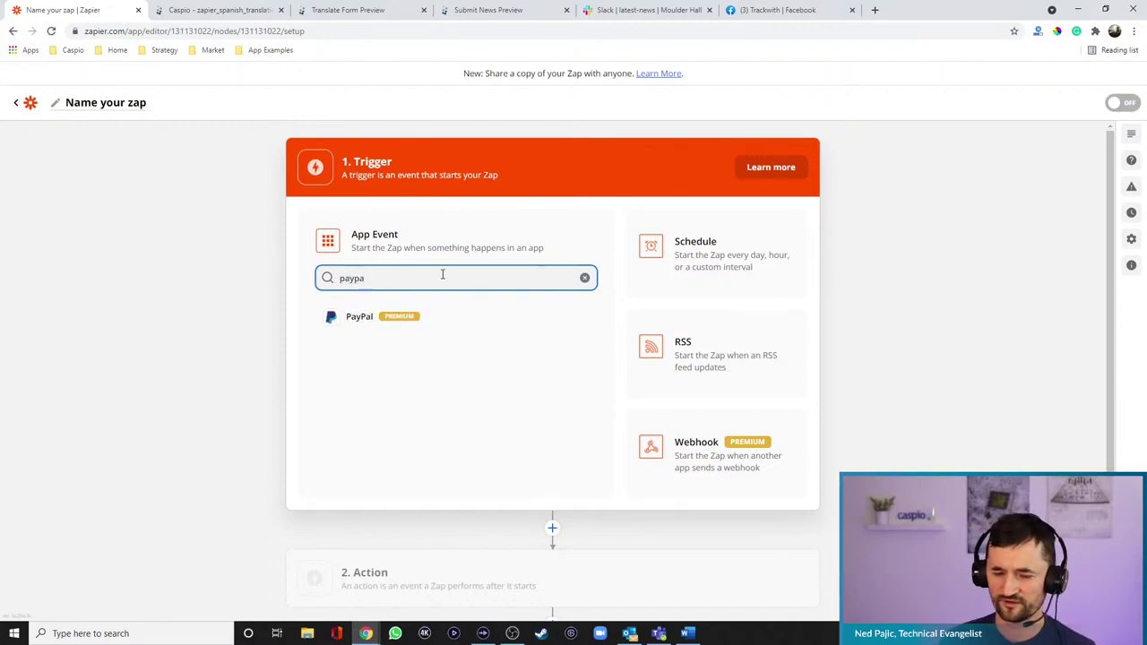
Search the trigger apps for "google" and clear the search text
{"action": "type", "text": "google"}
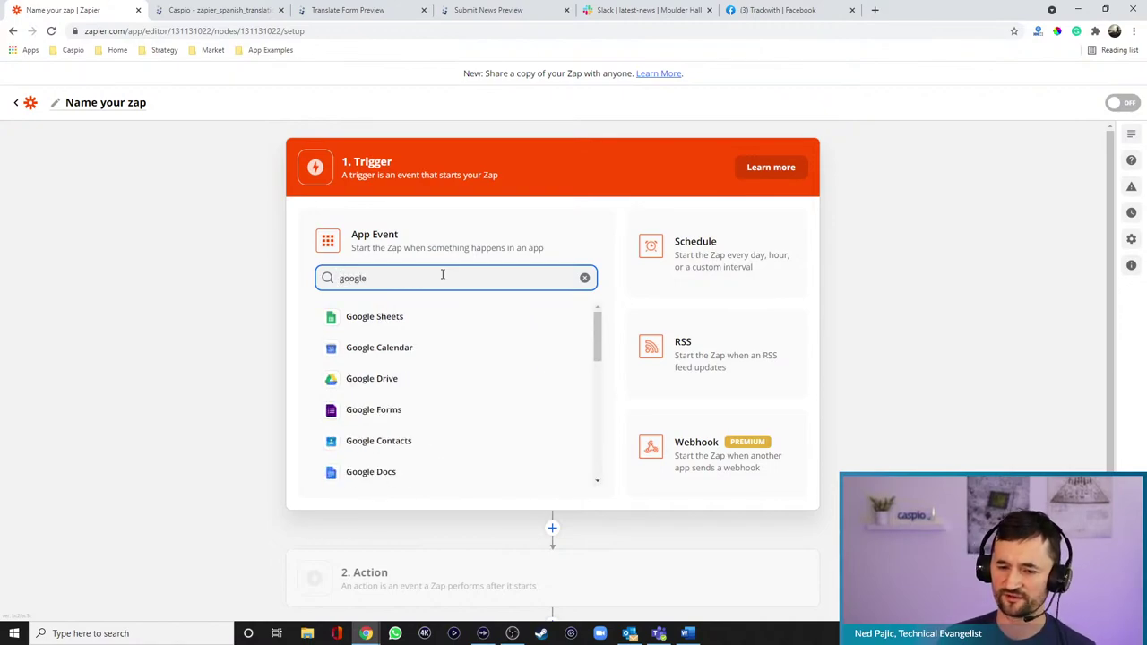
{"action": "key", "text": "BackSpace"}
{"action": "key", "text": "BackSpace"}
{"action": "key", "text": "BackSpace"}
{"action": "key", "text": "BackSpace"}
{"action": "key", "text": "BackSpace"}
{"action": "key", "text": "BackSpace"}
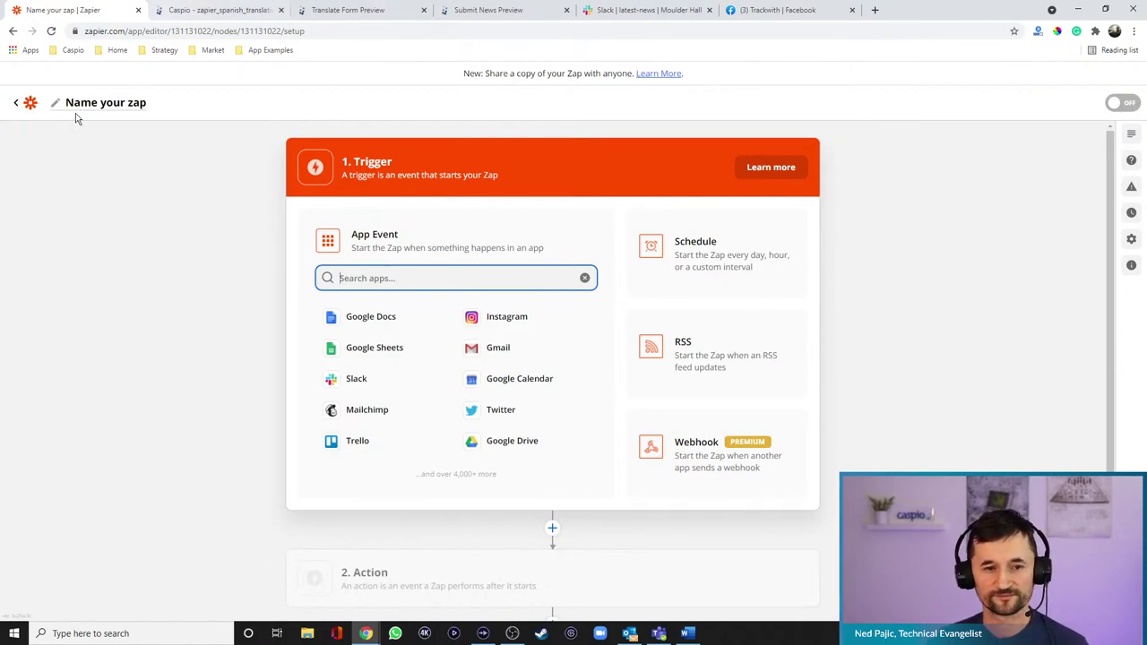
Leave the empty Zap for the Zaps list and create another custom Zap in the editor
{"action": "left_click", "coordinate": [16, 103]}
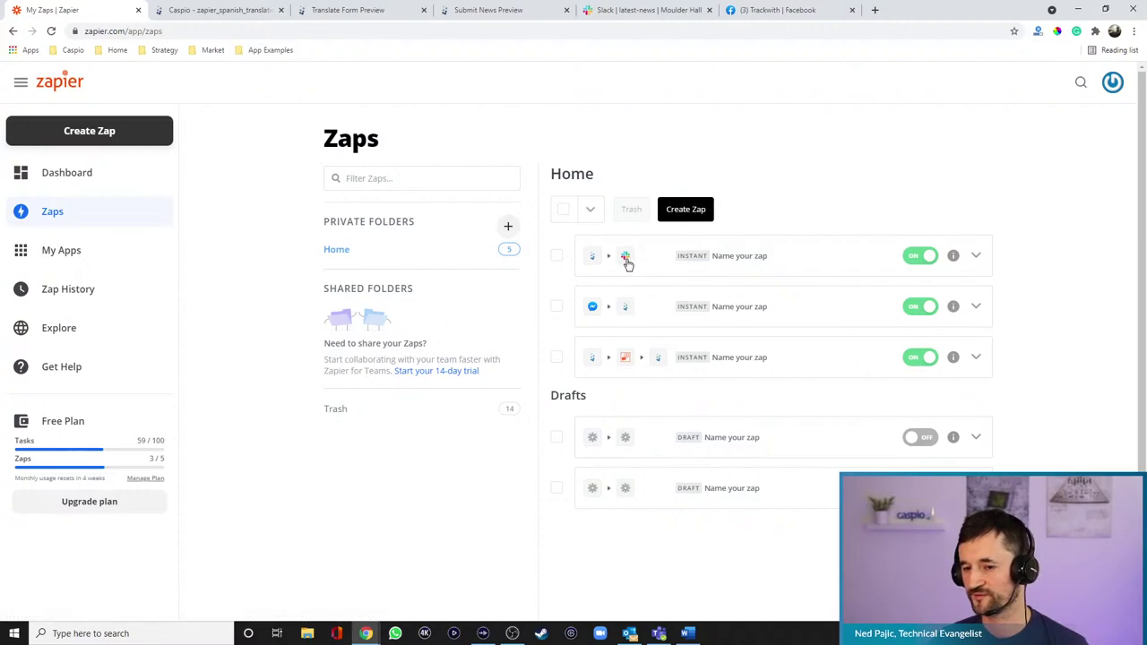
{"action": "left_click", "coordinate": [686, 215]}
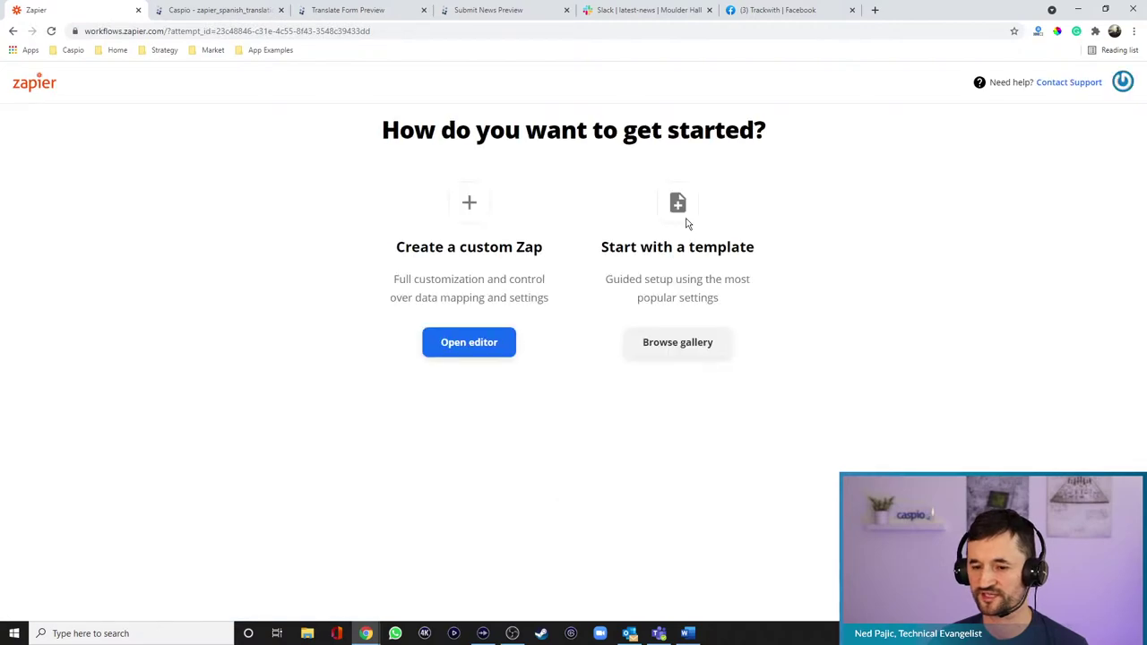
{"action": "left_click", "coordinate": [502, 342]}
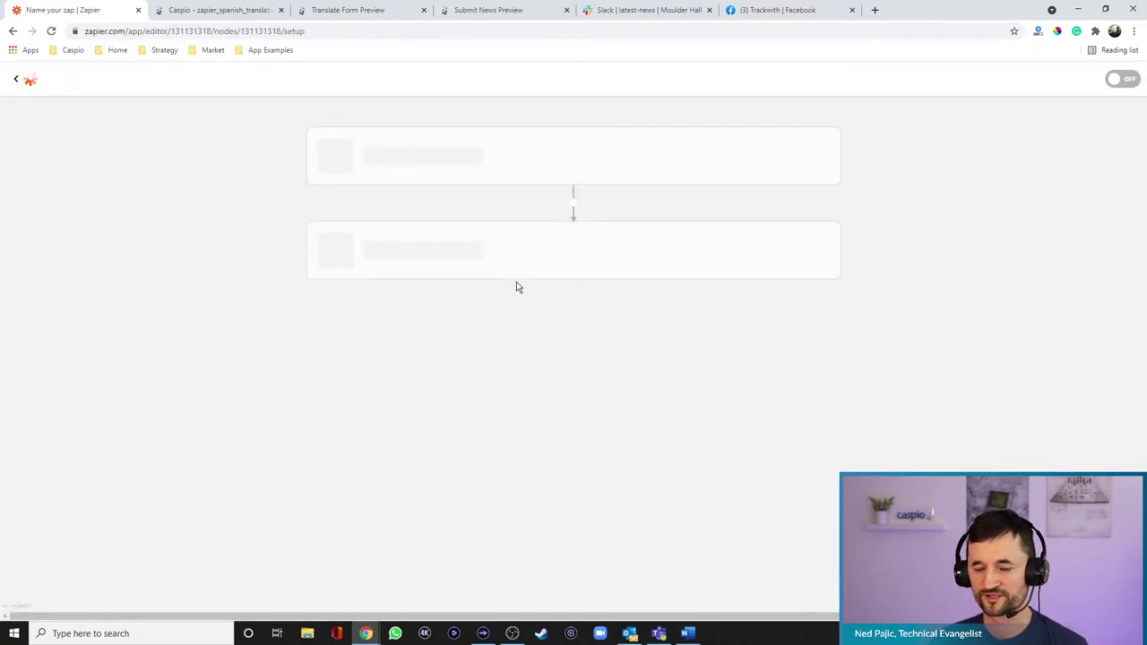
Set the Zap's trigger to Slack with the New Message Posted to Channel event and continue
{"action": "type", "text": "slack"}
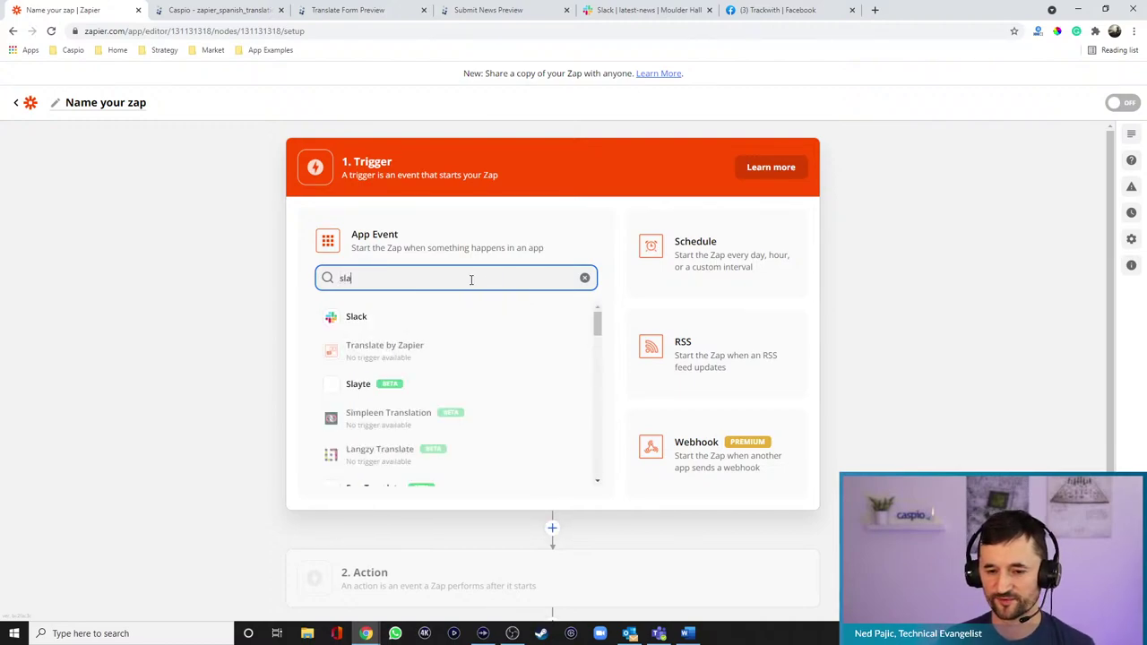
{"action": "left_click", "coordinate": [368, 319]}
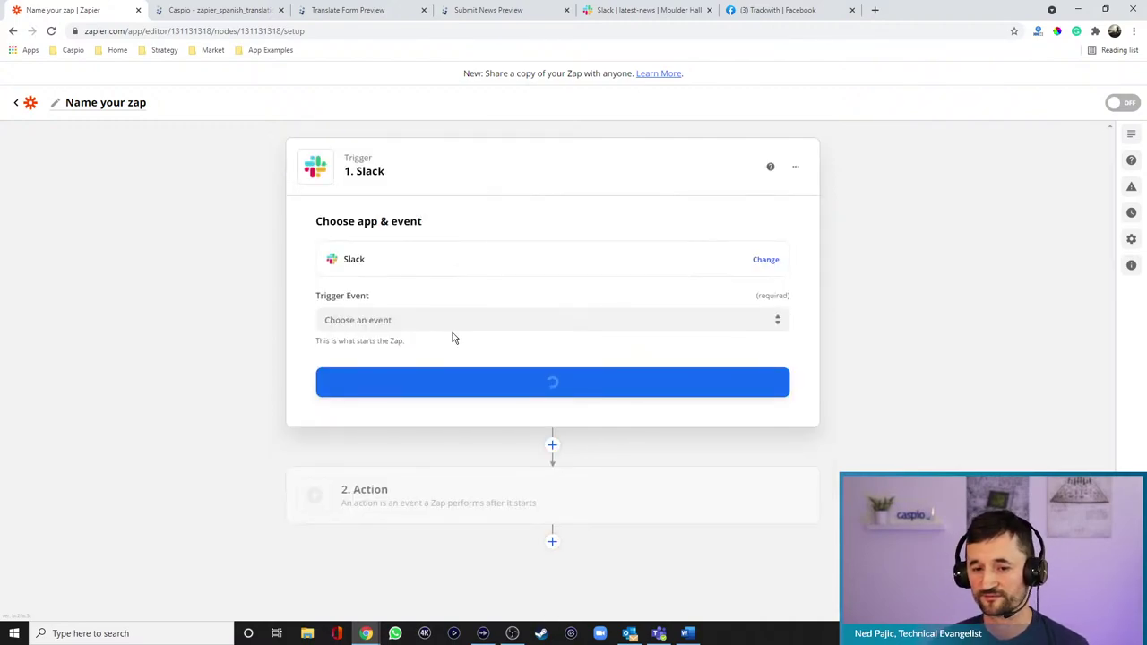
{"action": "left_click", "coordinate": [474, 318]}
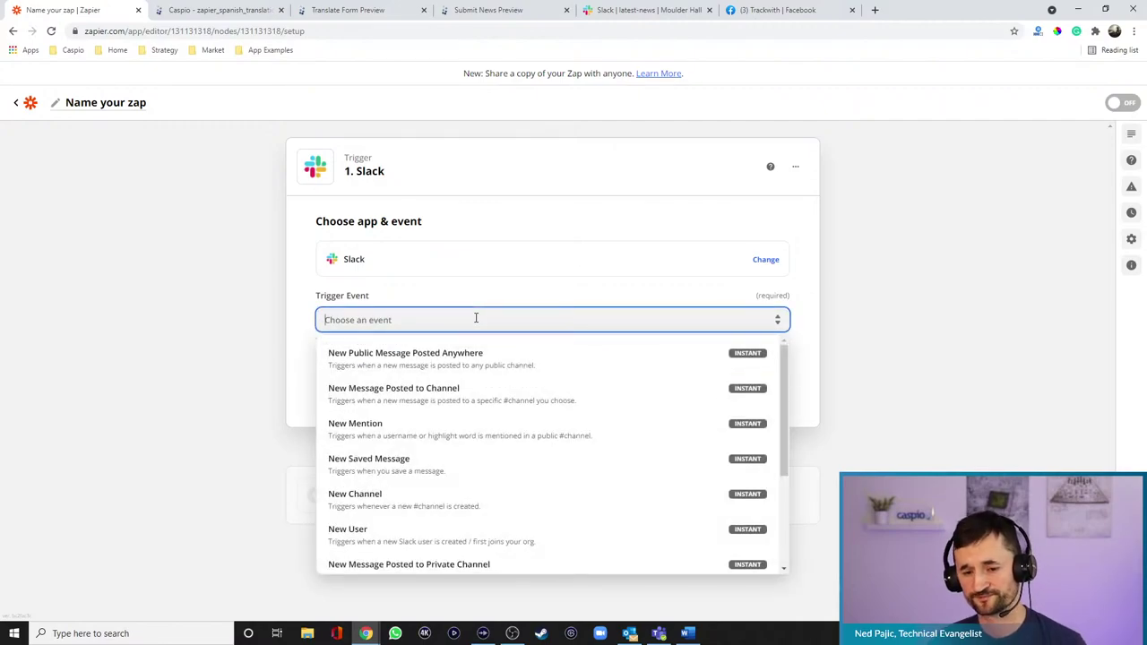
{"action": "left_click", "coordinate": [454, 394]}
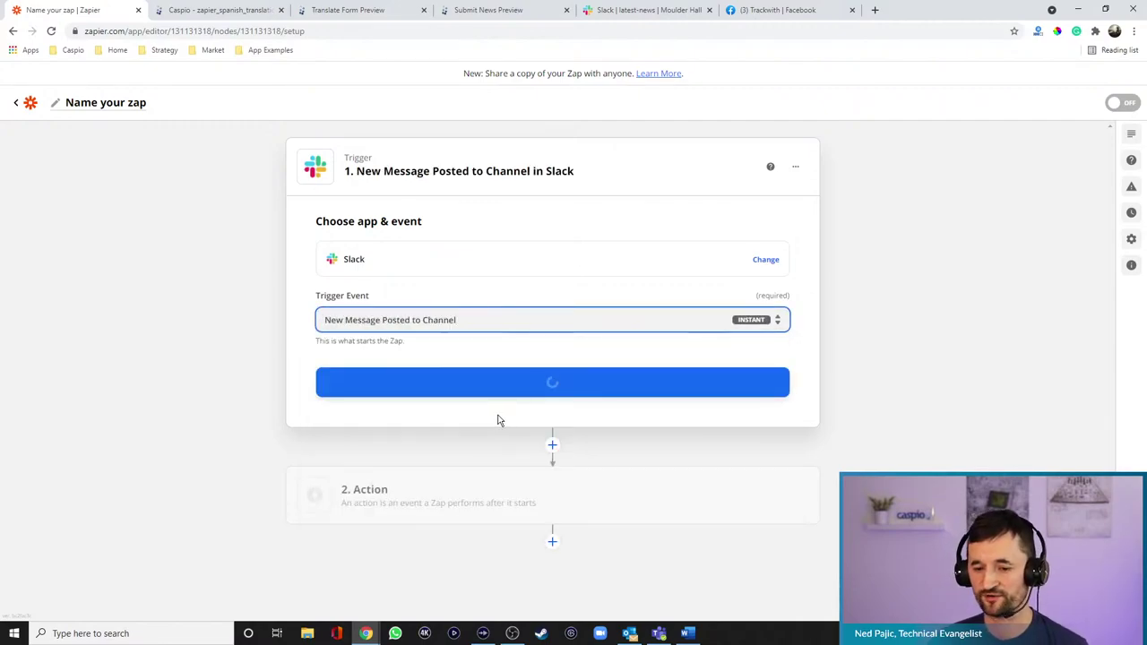
{"action": "left_click", "coordinate": [541, 385]}
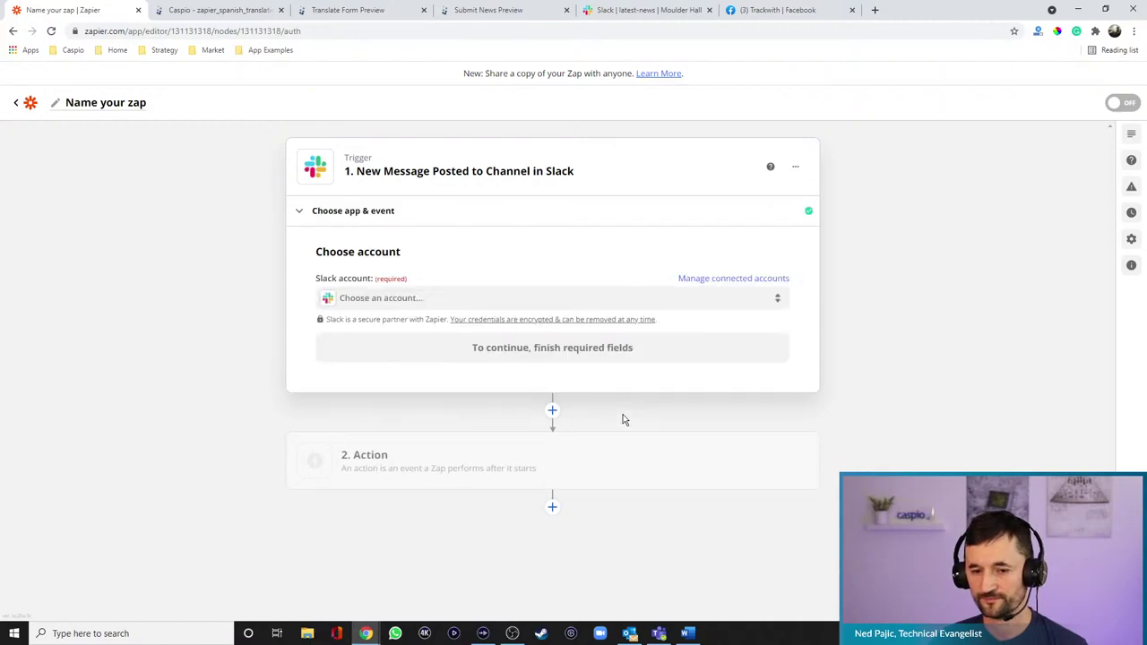
Choose the connected Moulder Hall Slack account and set the trigger channel to latest-news
{"action": "left_click", "coordinate": [448, 306]}
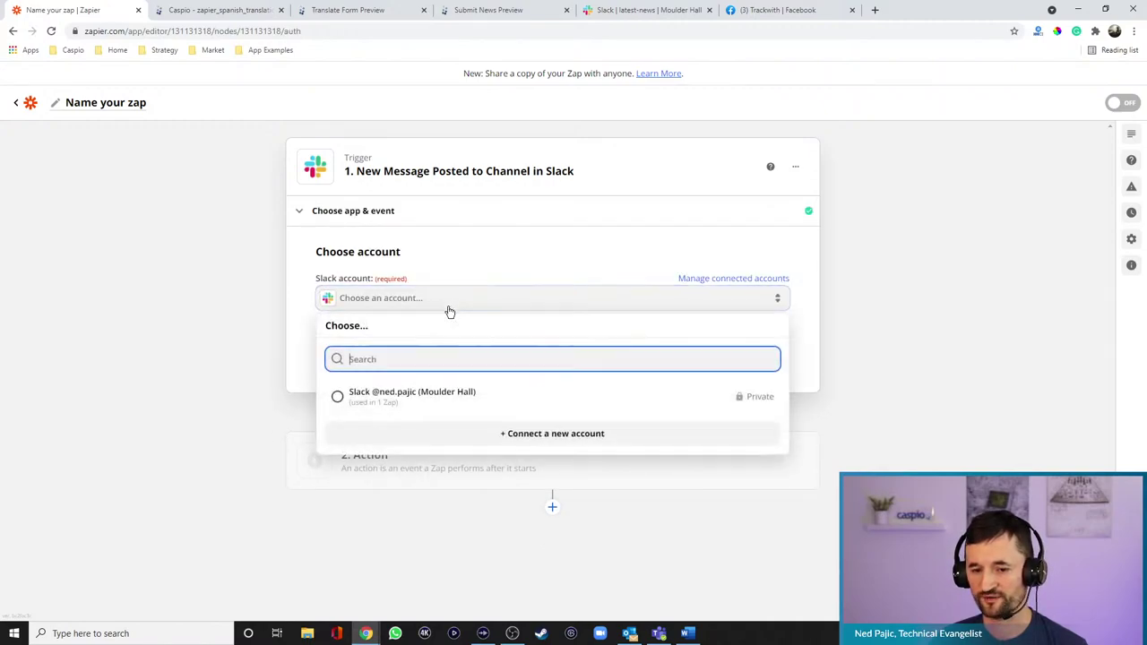
{"action": "left_click", "coordinate": [432, 399]}
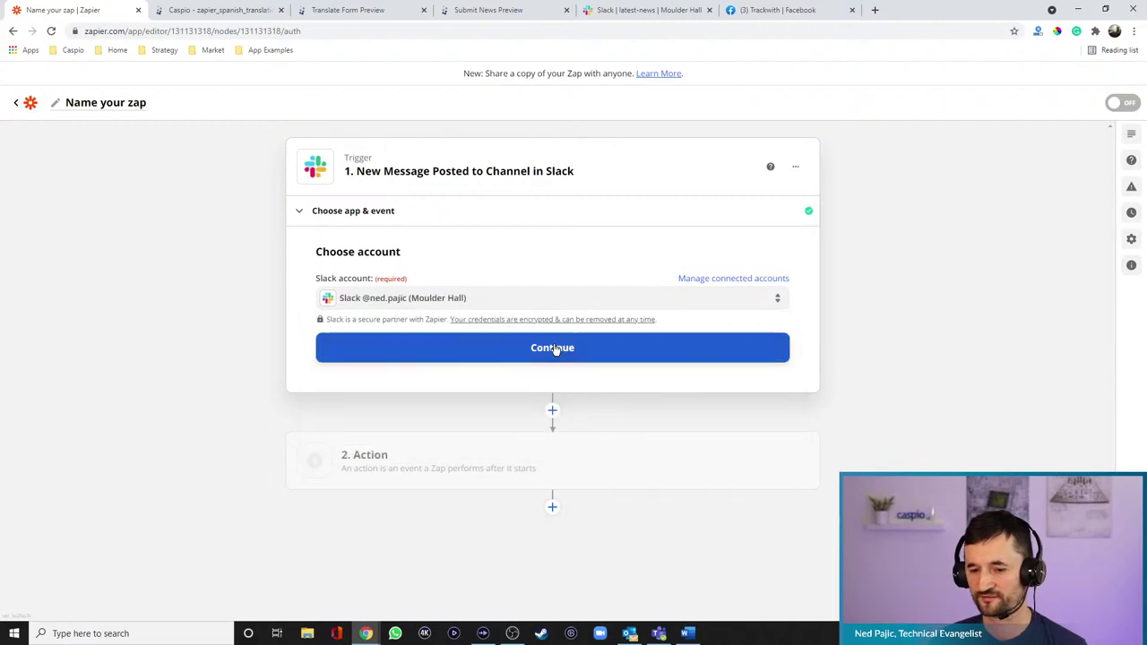
{"action": "left_click", "coordinate": [555, 349]}
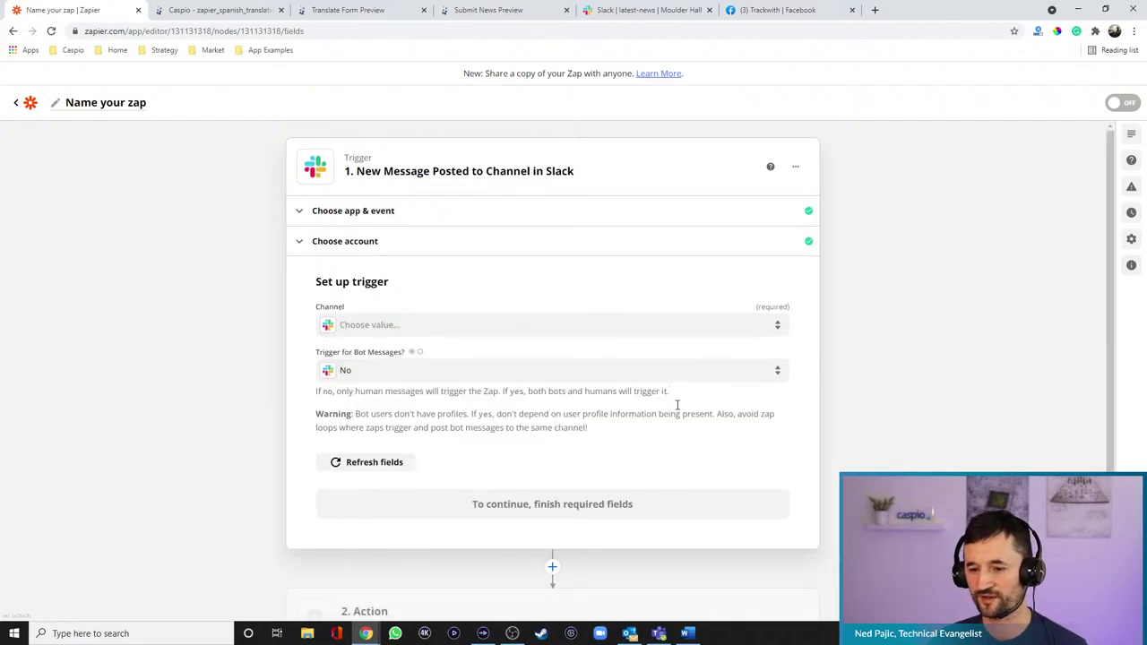
{"action": "left_click", "coordinate": [658, 326]}
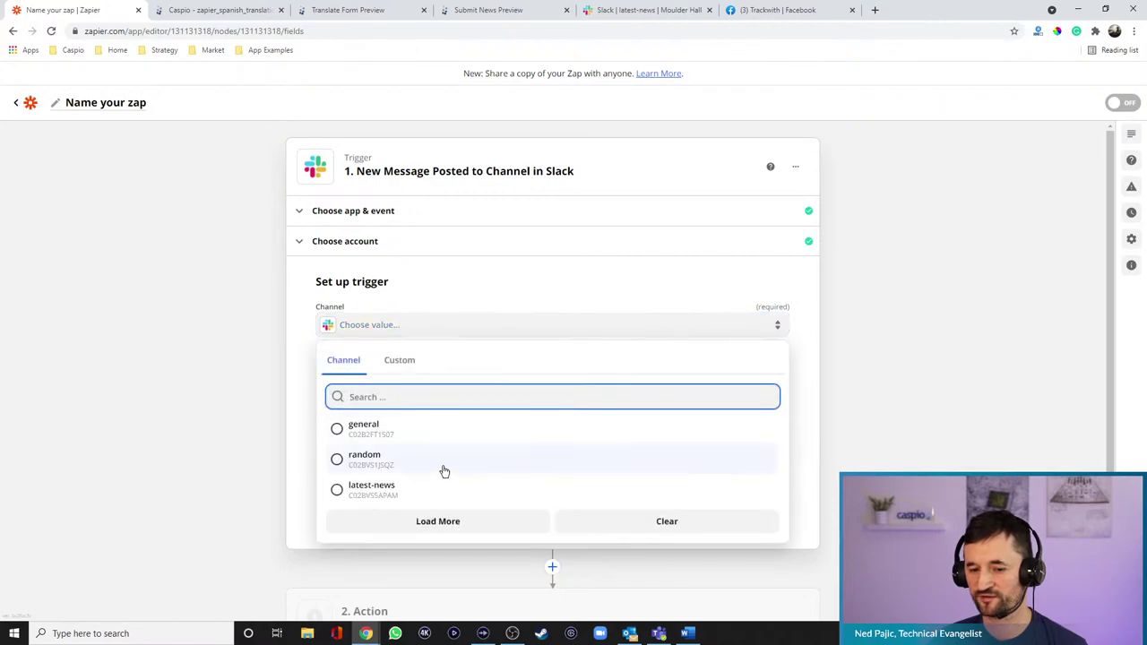
{"action": "left_click", "coordinate": [405, 491]}
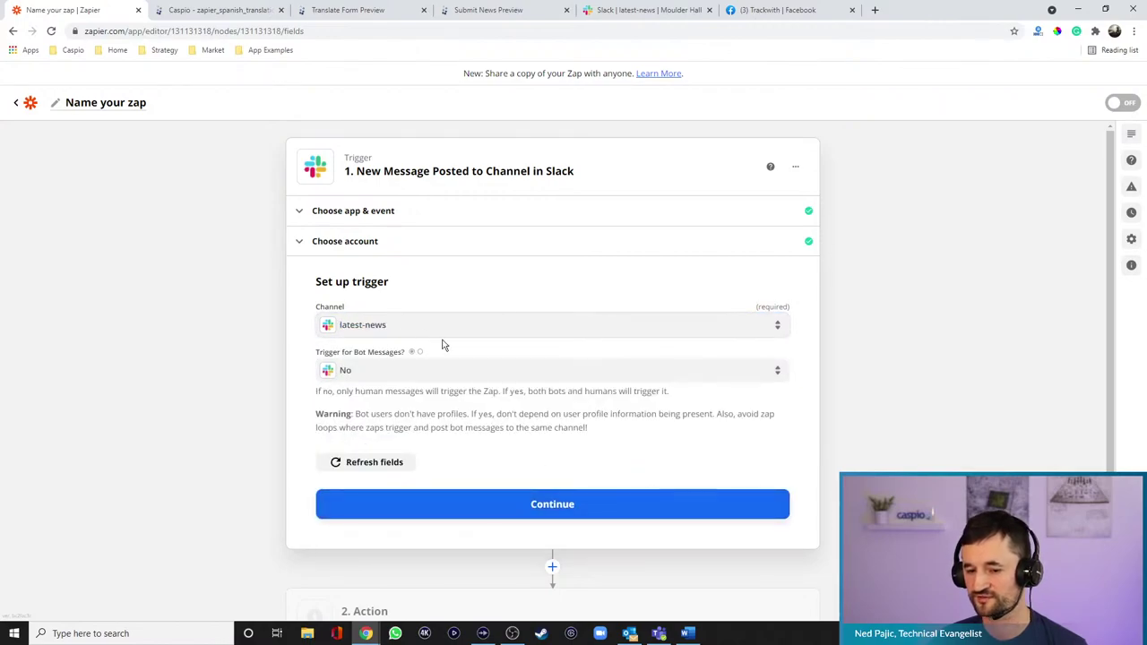
{"action": "left_click", "coordinate": [551, 504]}
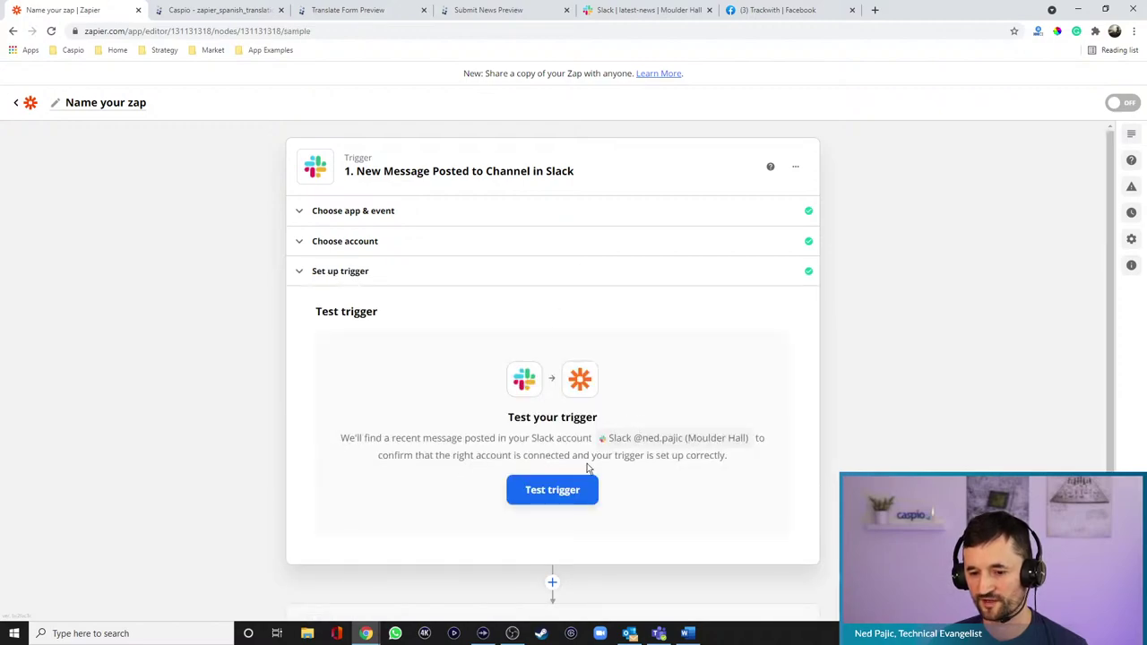
Test the Slack trigger and continue to the action step
{"action": "scroll", "coordinate": [627, 448], "scroll_direction": "down", "scroll_amount": 1}
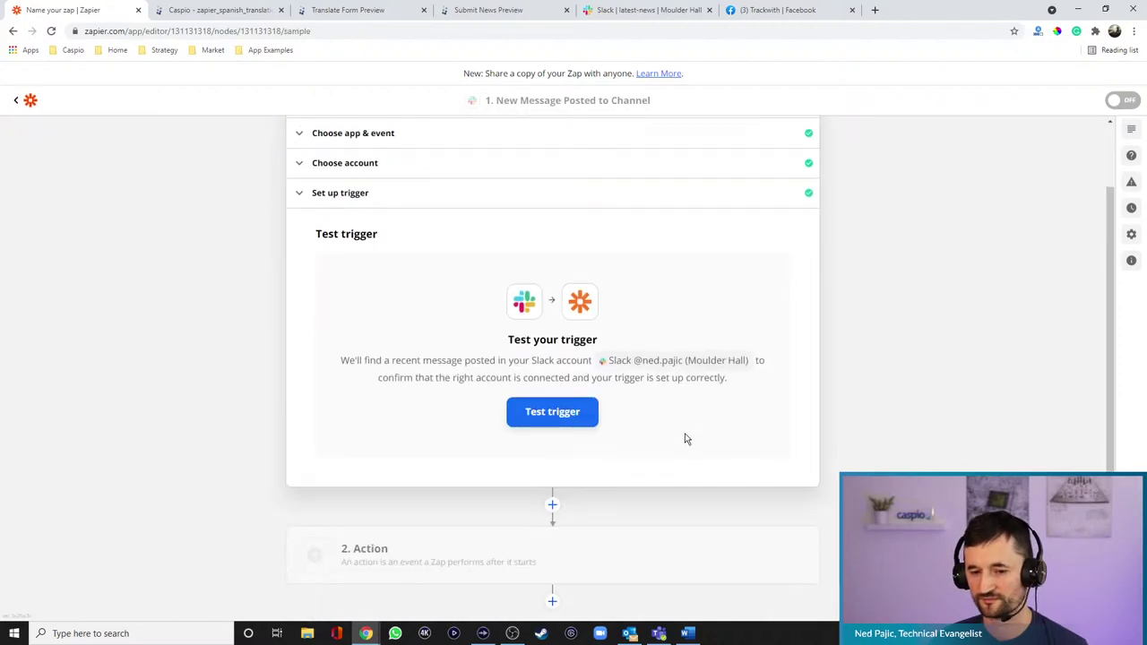
{"action": "left_click", "coordinate": [568, 421]}
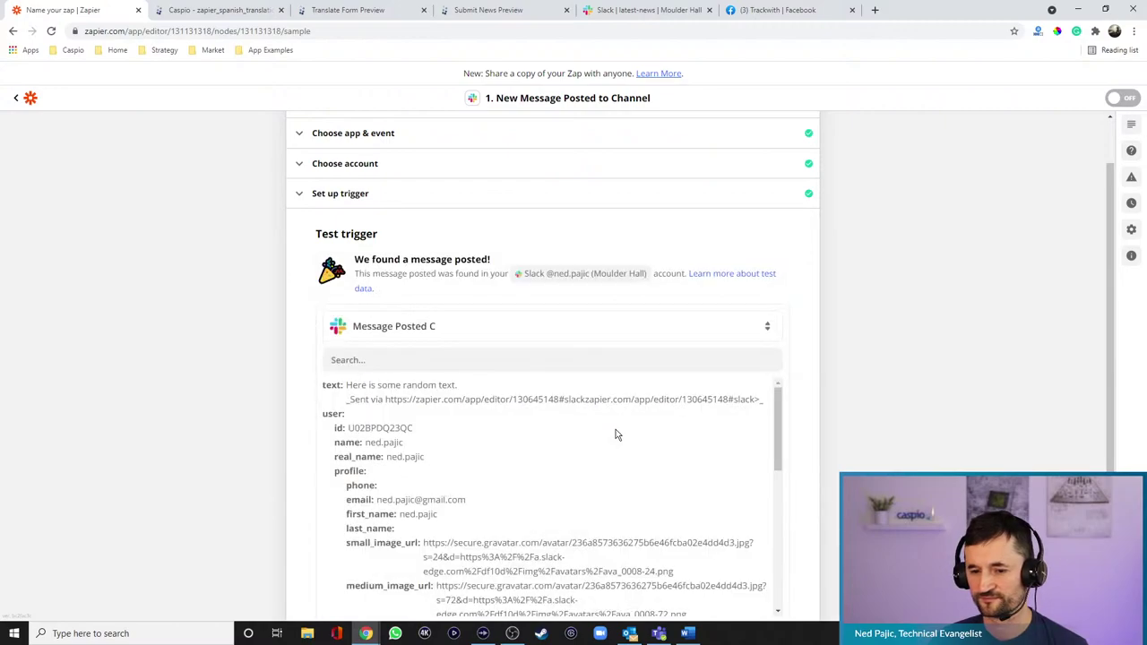
{"action": "scroll", "coordinate": [896, 419], "scroll_direction": "down", "scroll_amount": 3}
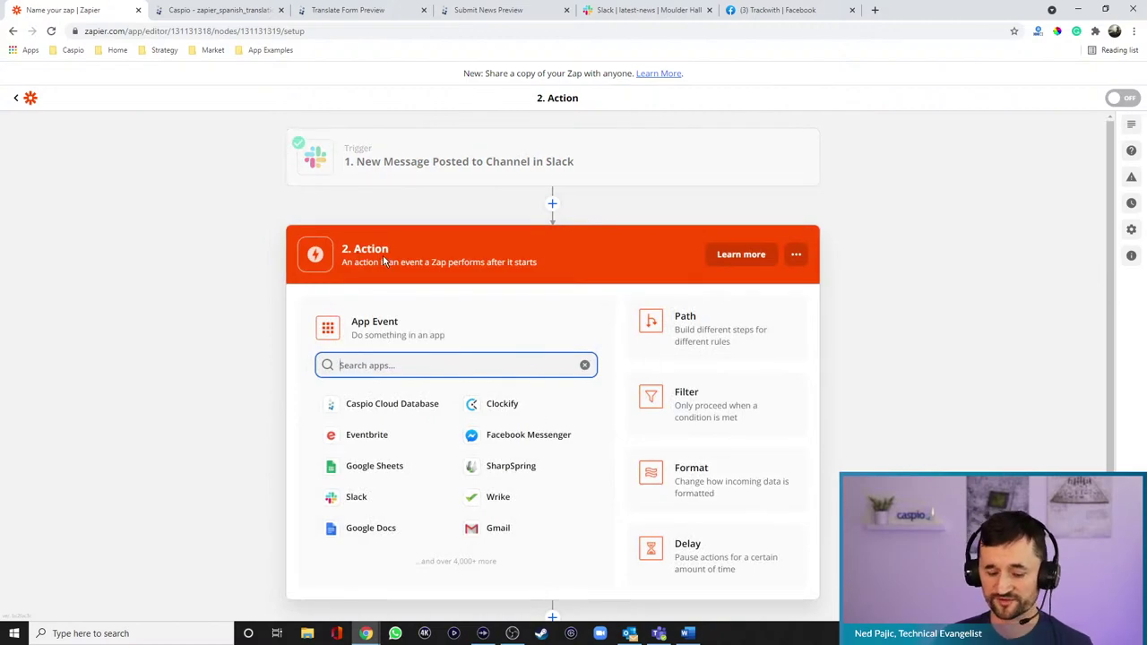
Set the action to Caspio Cloud Database with the New Record event and continue
{"action": "type", "text": "caspio"}
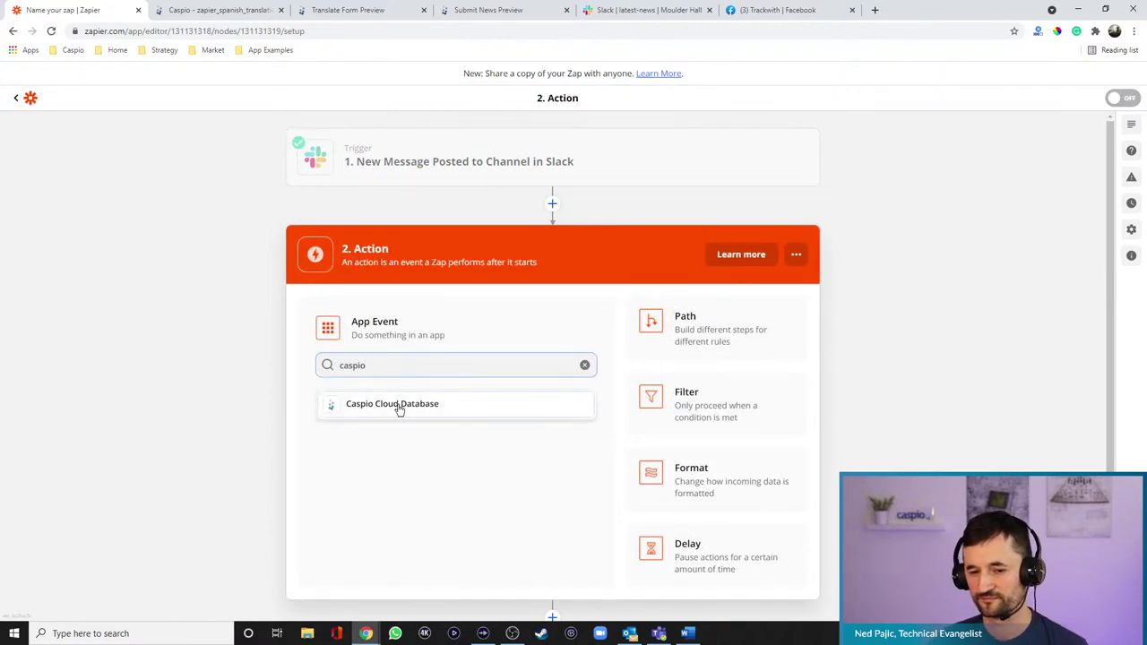
{"action": "left_click", "coordinate": [394, 404]}
{"action": "left_click", "coordinate": [455, 400]}
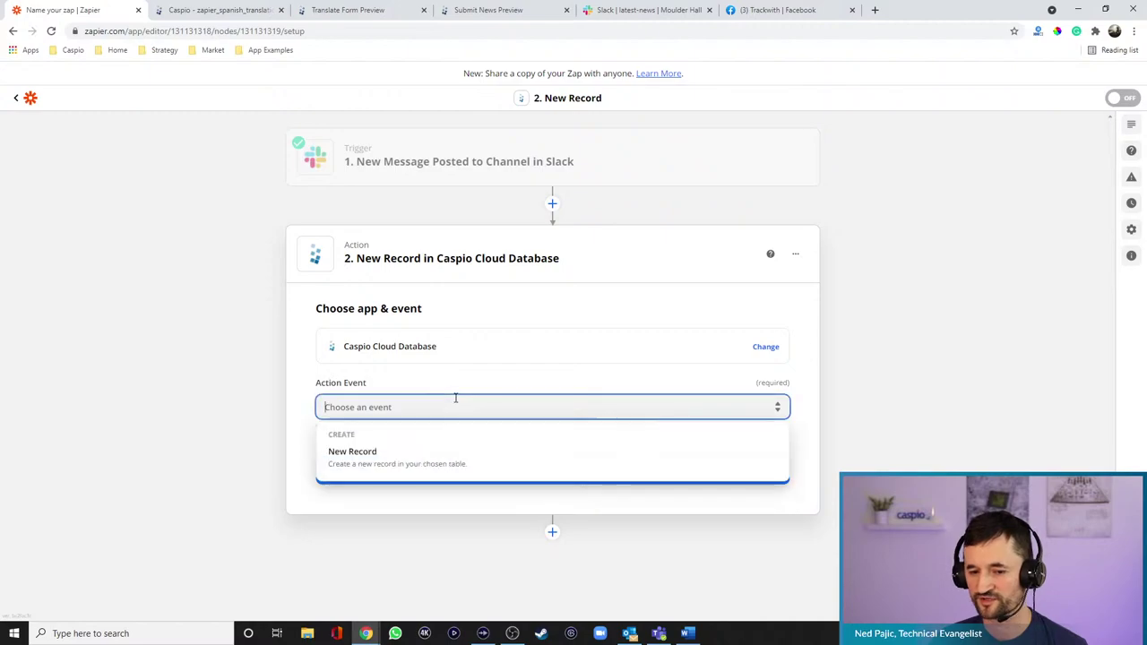
{"action": "left_click", "coordinate": [373, 455]}
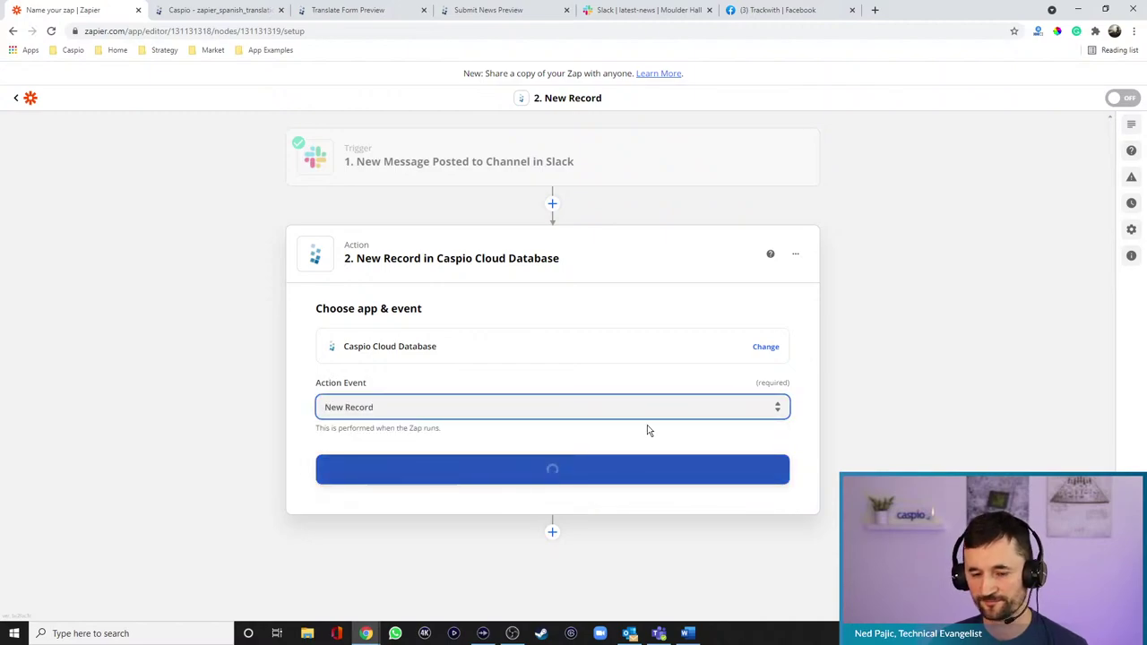
{"action": "left_click", "coordinate": [669, 476]}
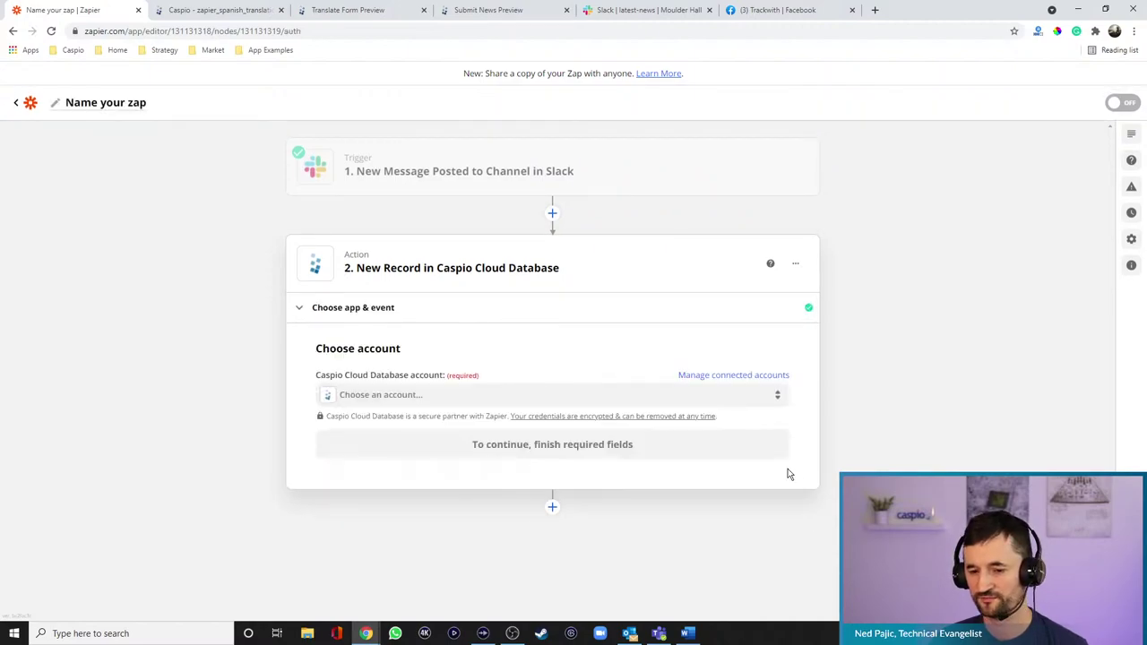
Choose the Caspio Cloud Database #2 account for the action and continue to its setup
{"action": "left_click", "coordinate": [502, 399]}
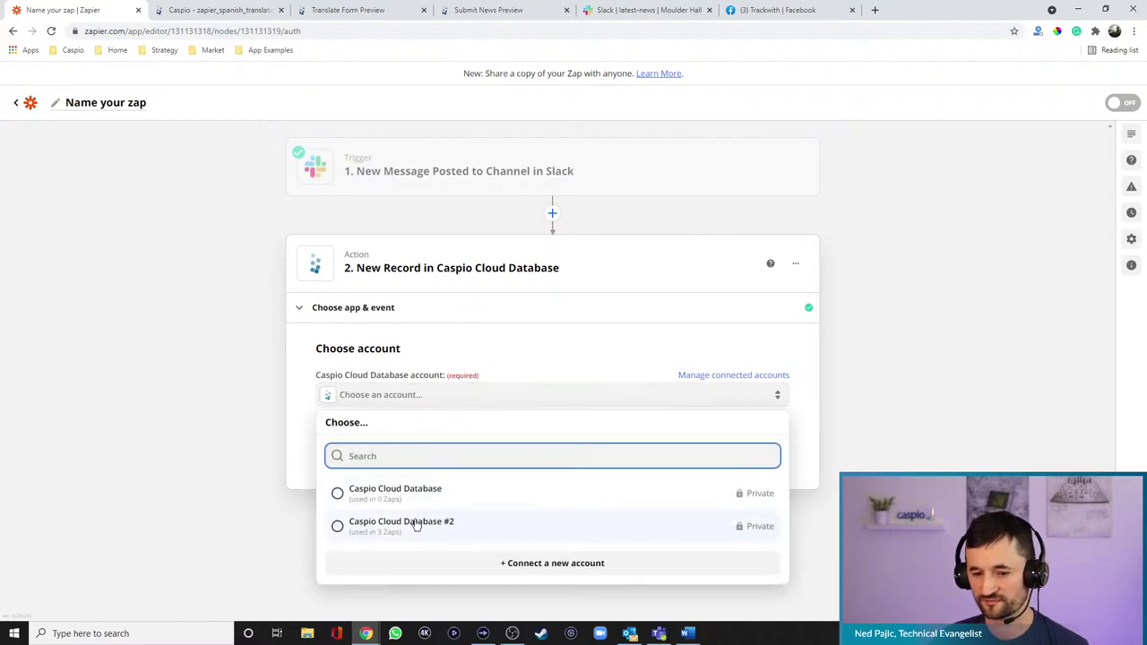
{"action": "left_click", "coordinate": [417, 523]}
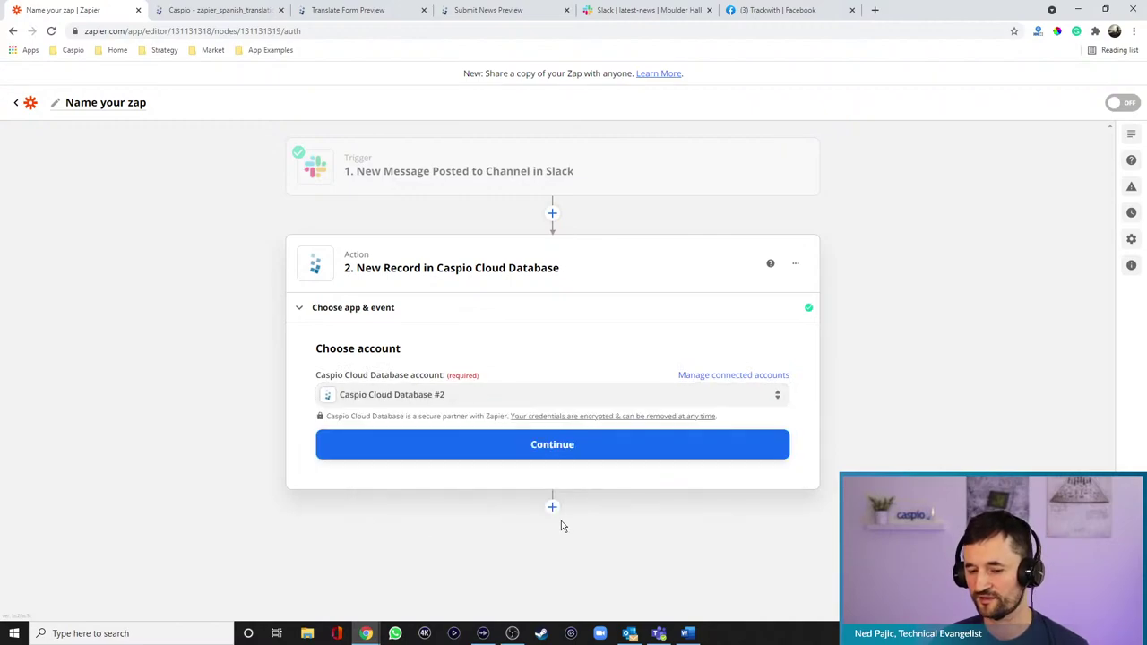
{"action": "left_click", "coordinate": [555, 456]}
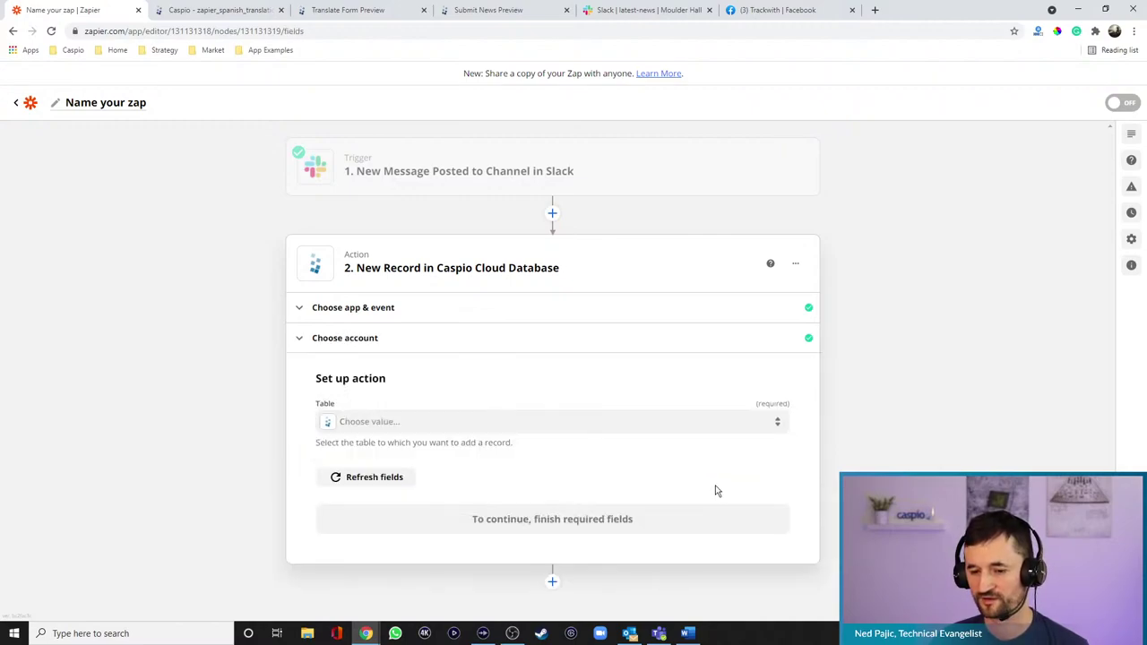
Browse the action's list of Caspio tables for the one that stores Slack messages
{"action": "left_click", "coordinate": [568, 426]}
{"action": "scroll", "coordinate": [667, 549], "scroll_direction": "down", "scroll_amount": 10}
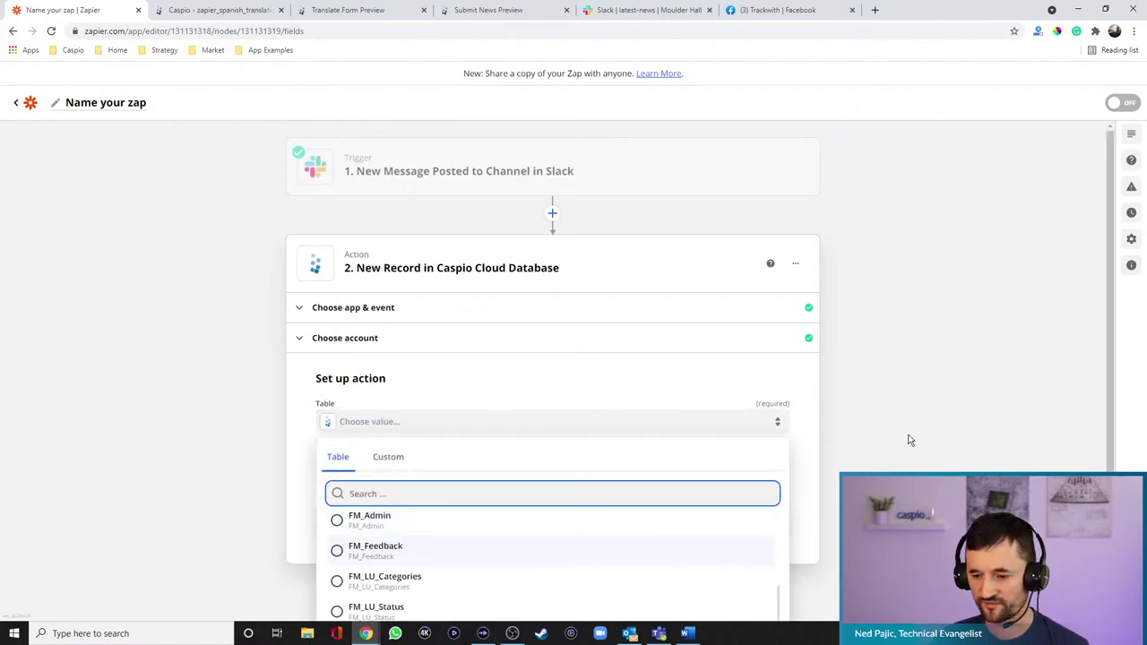
{"action": "scroll", "coordinate": [578, 495], "scroll_direction": "down", "scroll_amount": 3}
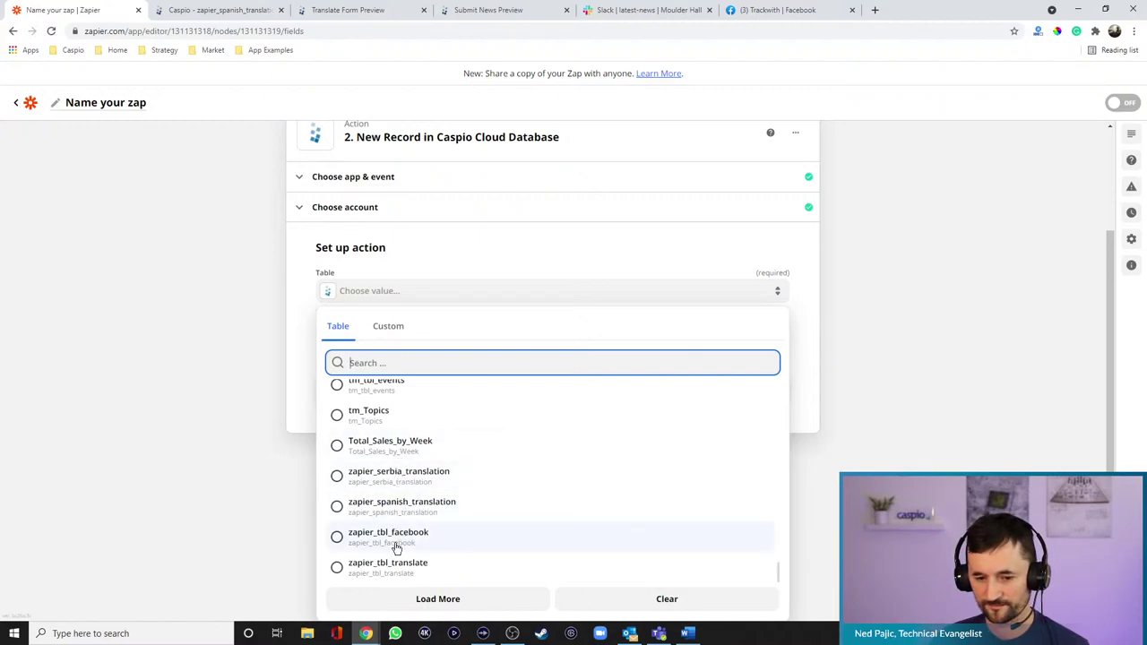
Switch to Caspio, open the tables of the Demo - Slack app to check the table name, and return to the Zap editor
{"action": "left_click", "coordinate": [246, 9]}
{"action": "left_click", "coordinate": [670, 78]}
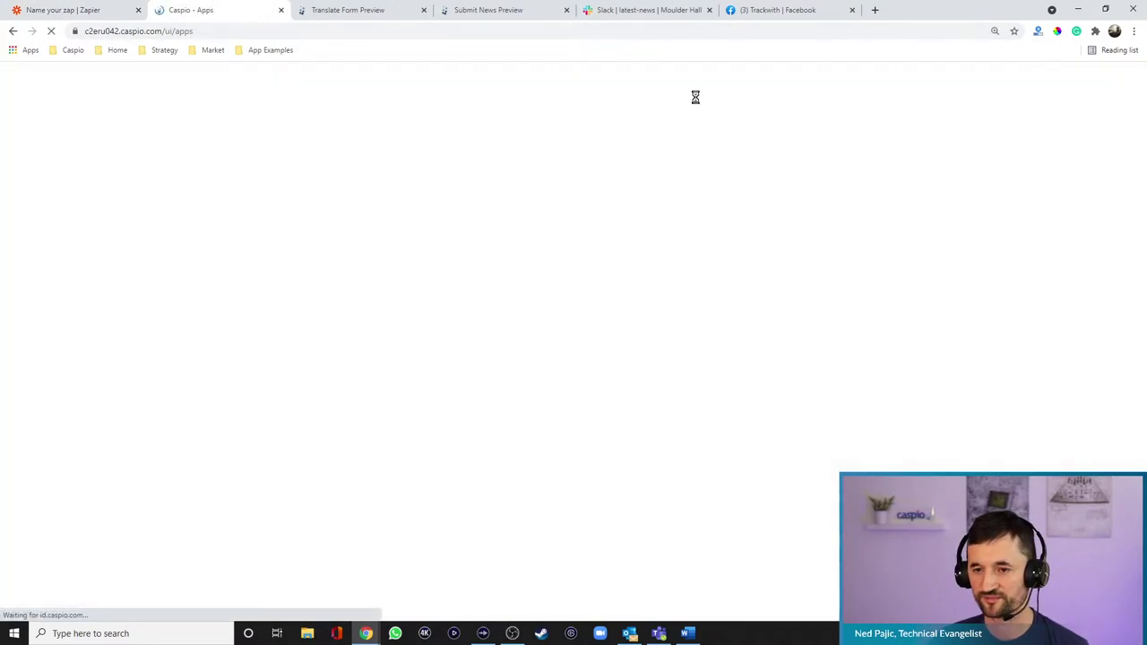
{"action": "left_click", "coordinate": [87, 344]}
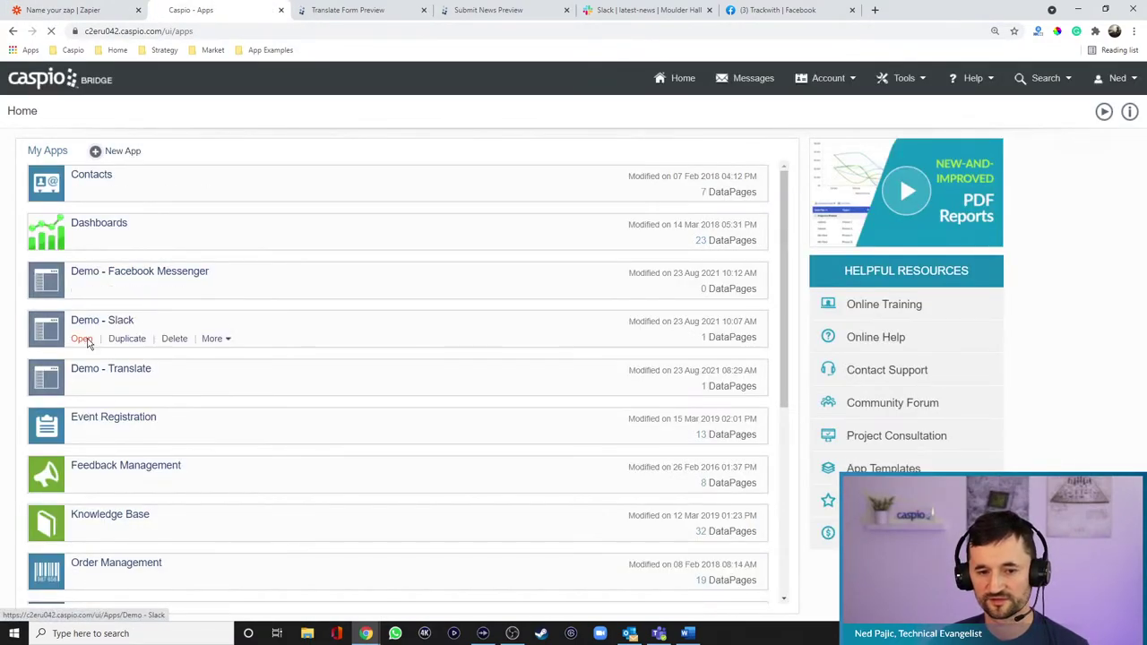
{"action": "left_click", "coordinate": [44, 218]}
{"action": "mouse_move", "coordinate": [181, 185]}
{"action": "left_click", "coordinate": [49, 10]}
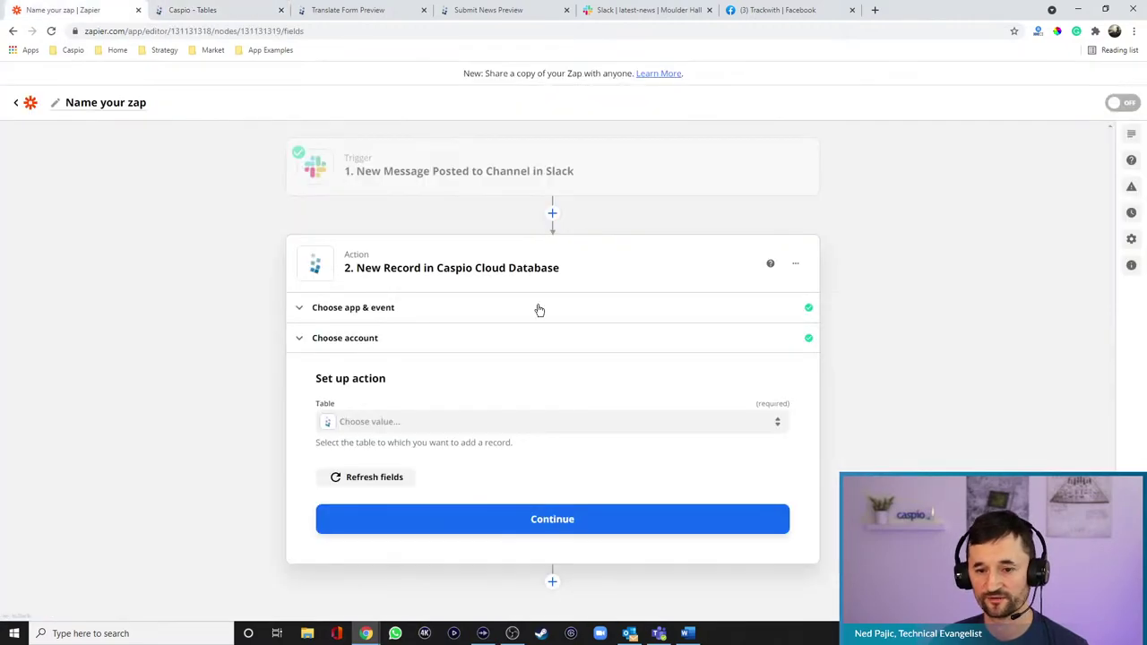
Search the action's tables for "slac" and select slack_tbl_demo as the table for new records
{"action": "left_click", "coordinate": [574, 423]}
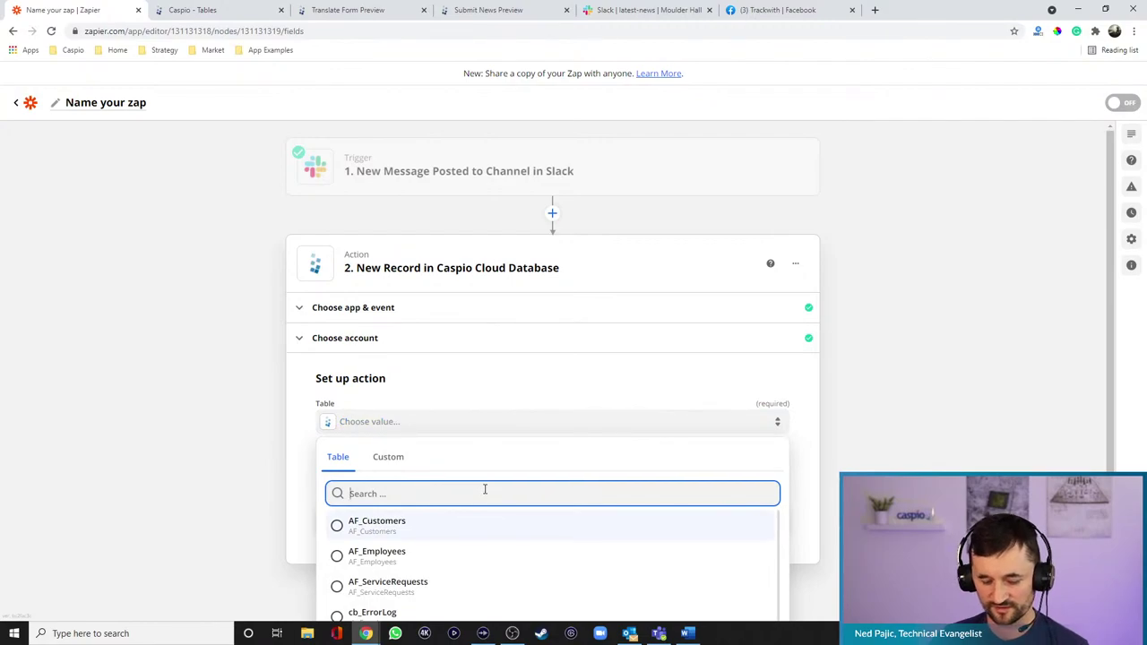
{"action": "type", "text": "slac"}
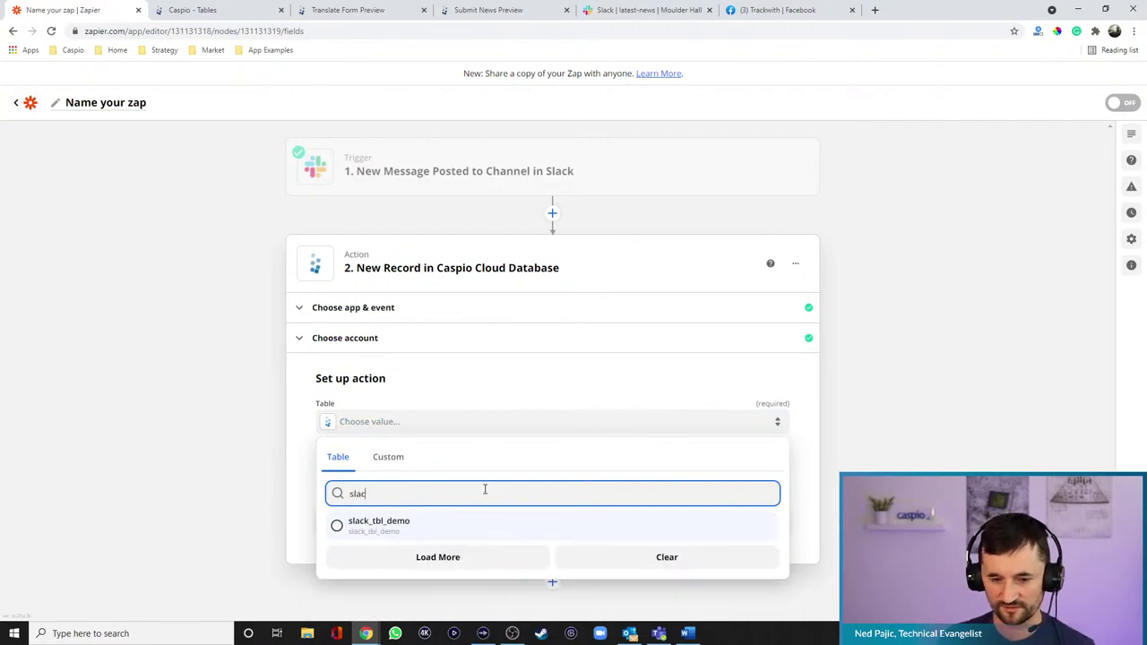
{"action": "left_click", "coordinate": [387, 523]}
{"action": "left_click", "coordinate": [545, 524]}
Map the Message_Text field to the Text value from the Slack channel message trigger
{"action": "left_click", "coordinate": [599, 481]}
{"action": "scroll", "coordinate": [912, 421], "scroll_direction": "down", "scroll_amount": 1}
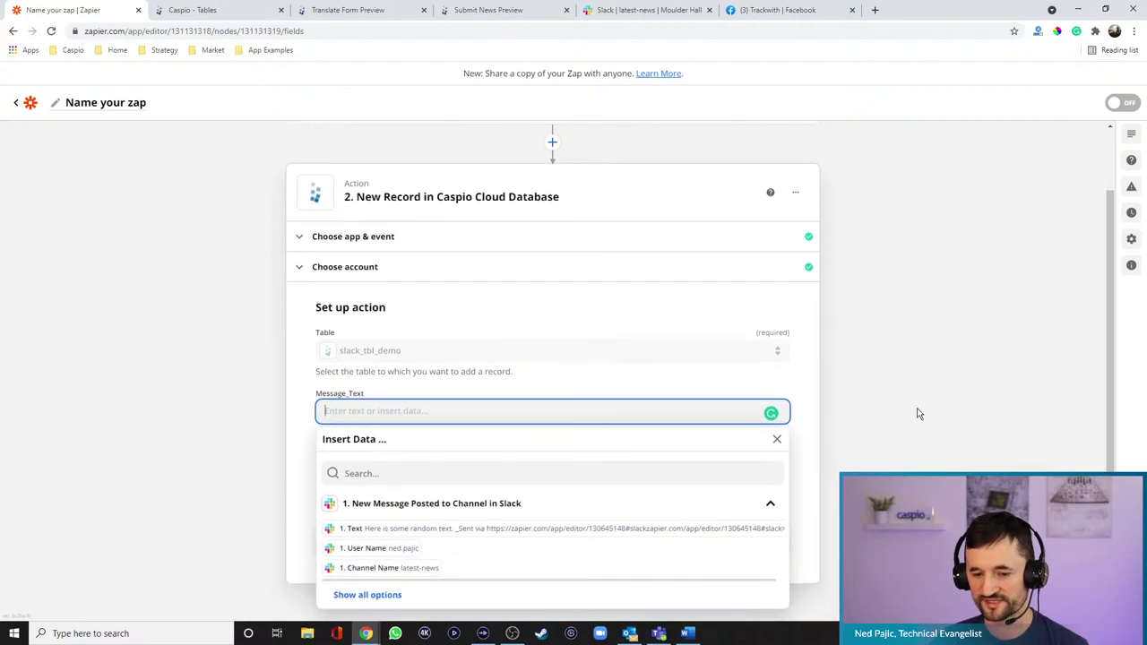
{"action": "left_click", "coordinate": [363, 528]}
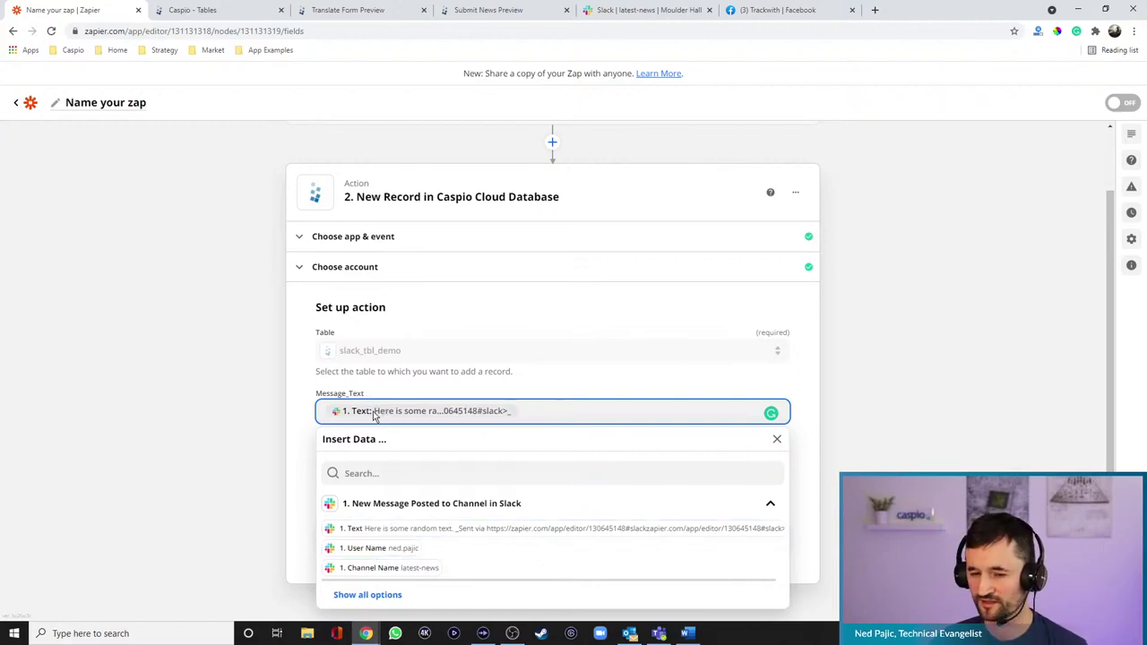
Finish the Caspio action with SampleField left empty and its test skipped, and turn on the Zap
{"action": "left_click", "coordinate": [914, 410]}
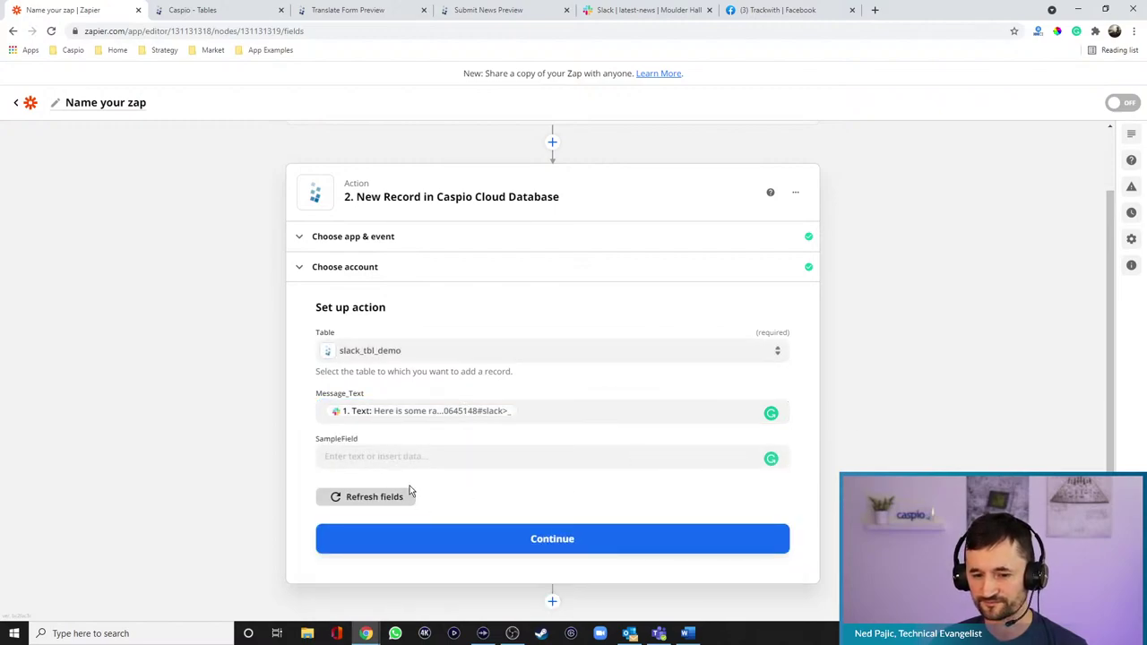
{"action": "left_click", "coordinate": [440, 454]}
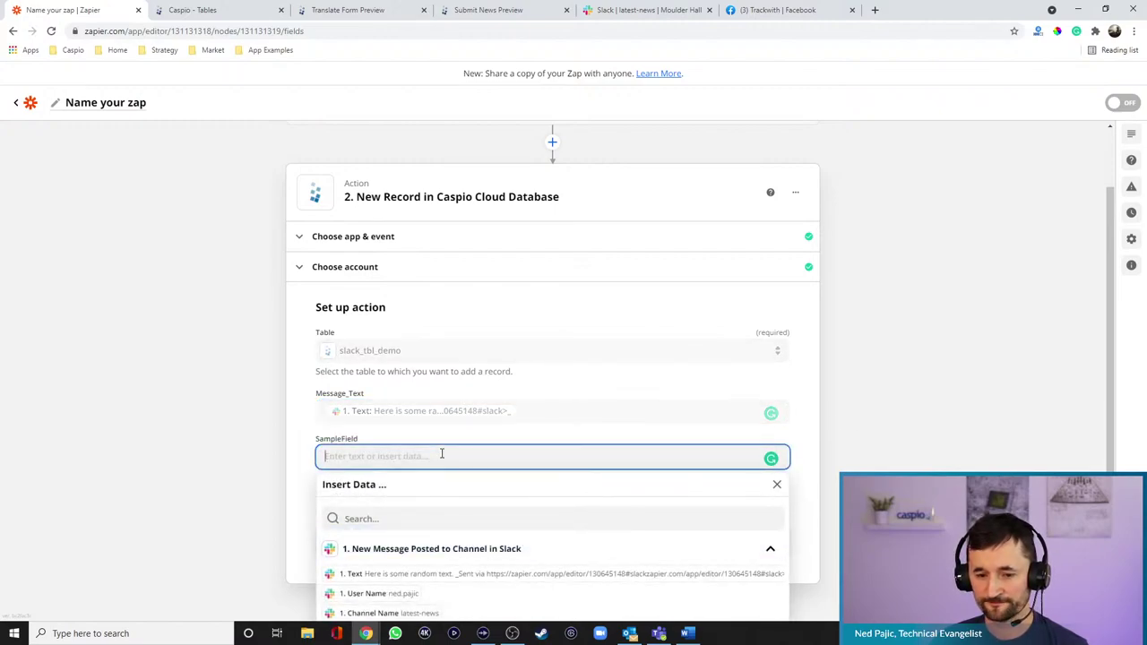
{"action": "left_click", "coordinate": [925, 428]}
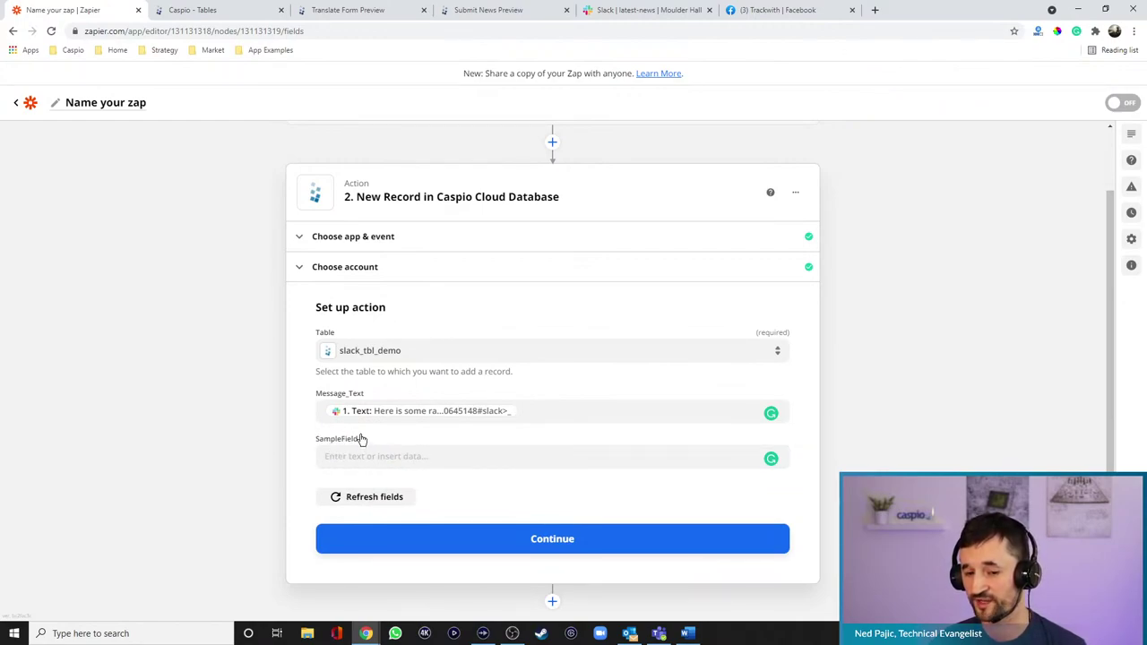
{"action": "left_click", "coordinate": [514, 531]}
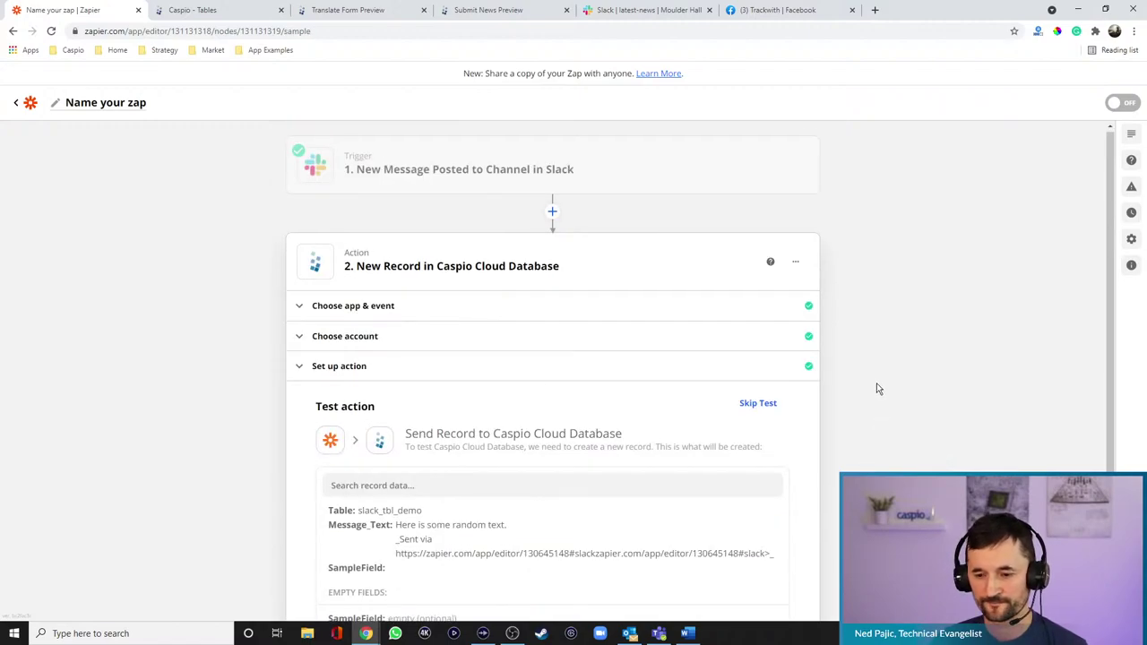
{"action": "left_click", "coordinate": [758, 284]}
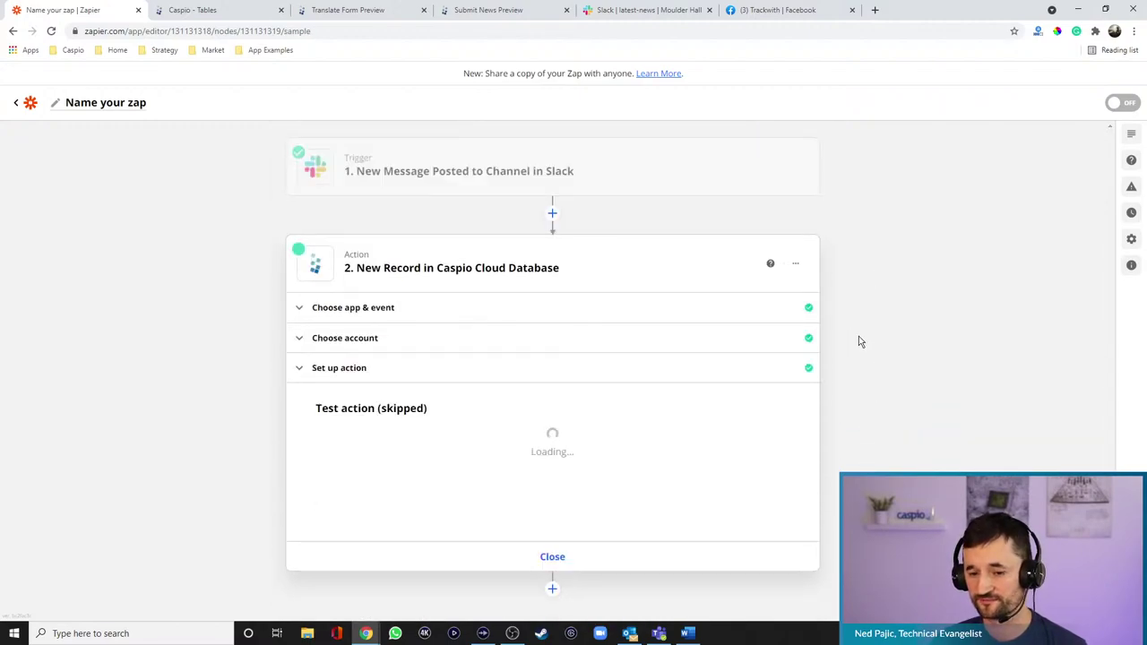
{"action": "left_click", "coordinate": [634, 608]}
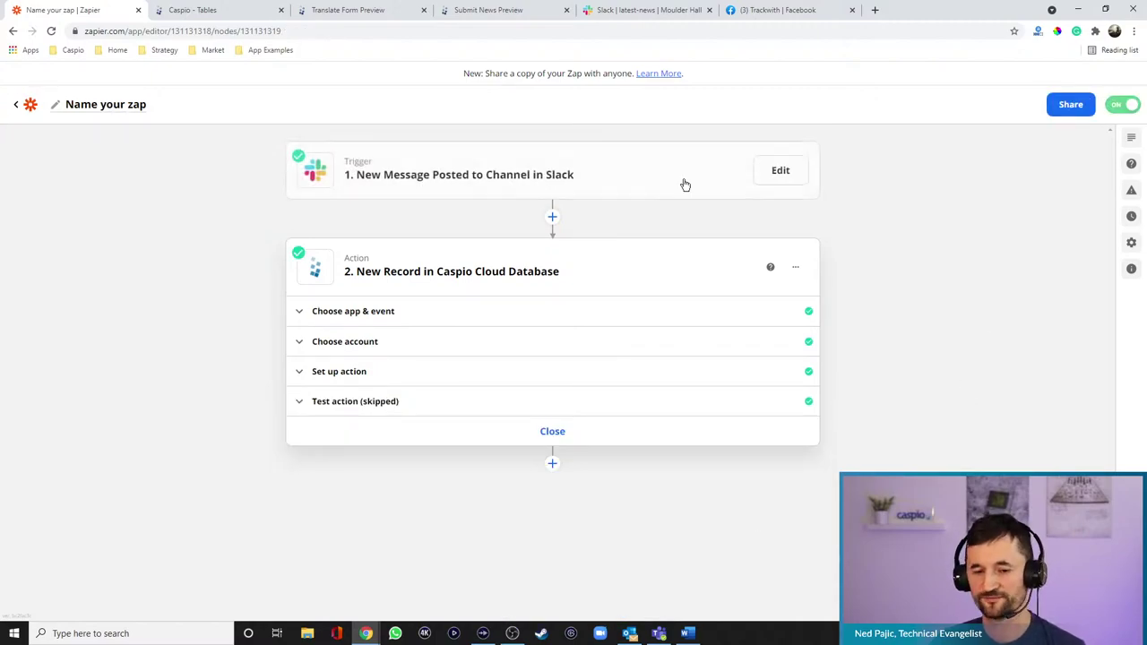
Switch to Slack and post "Here is more sample data. This time we want to write from Slack to Caspio." in #latest-news
{"action": "left_click", "coordinate": [618, 10]}
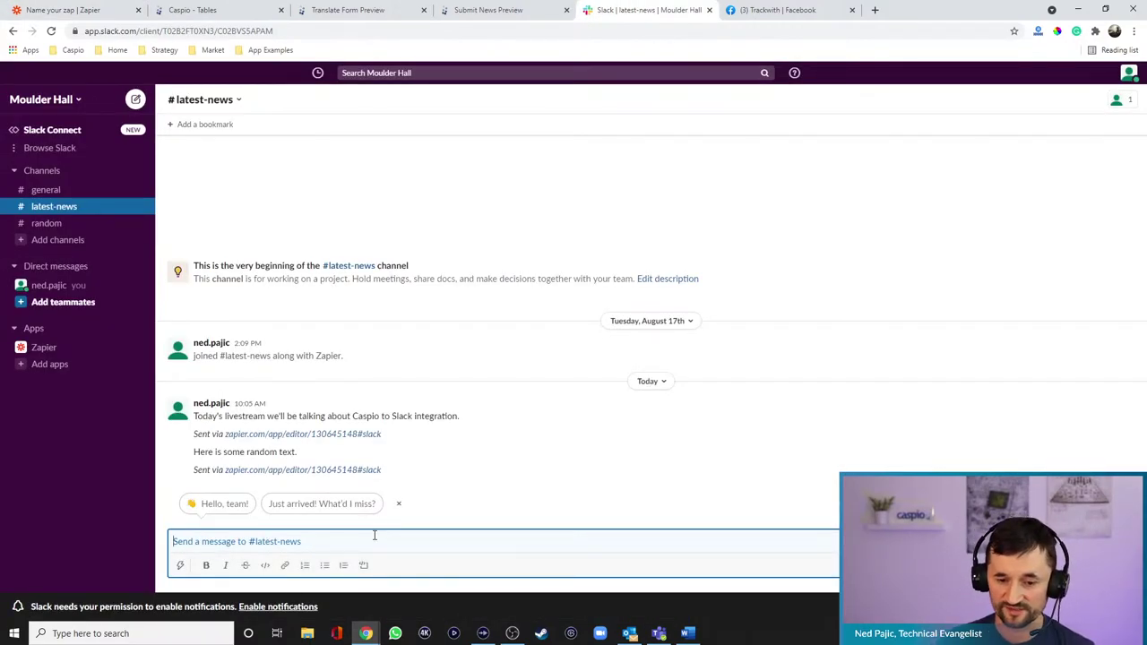
{"action": "type", "text": "Here is more sample data. This time we want to write from Slack to Caspio."}
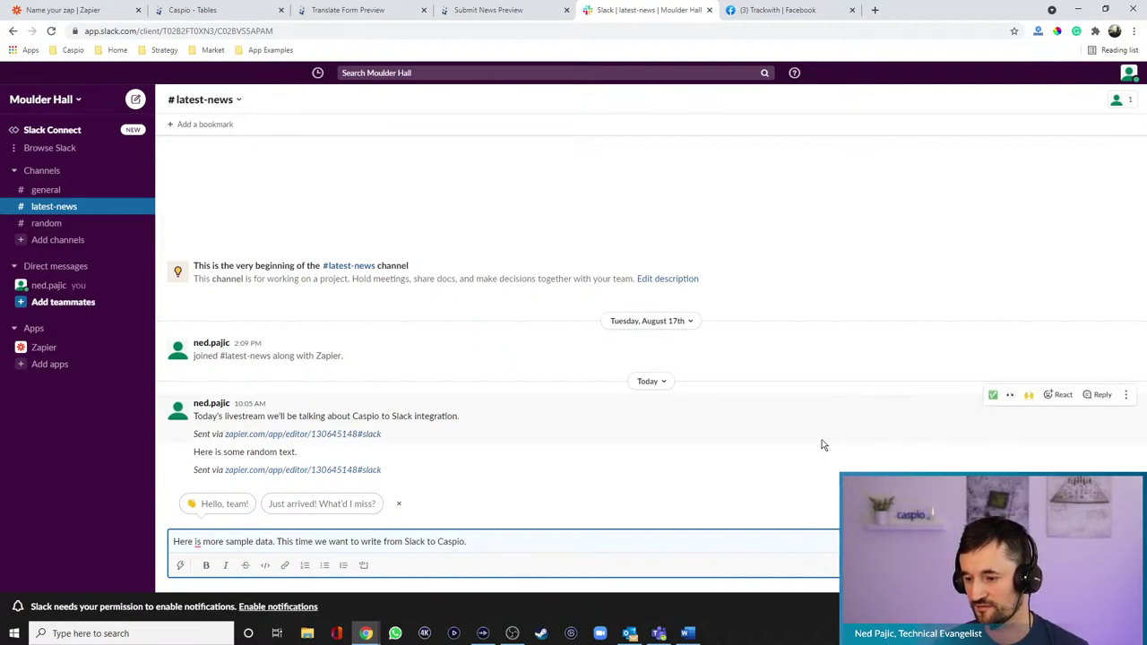
{"action": "key", "text": "Return"}
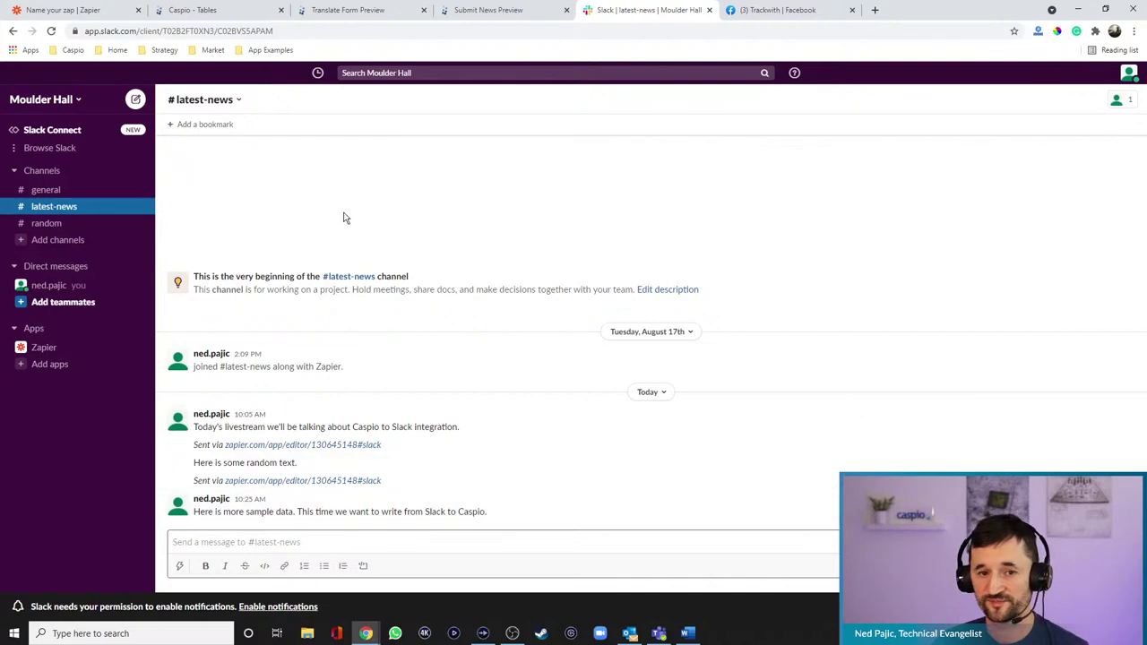
Switch to Caspio, open the slack_tbl_demo datasheet, and widen the Message_Text column to read the full messages
{"action": "left_click", "coordinate": [241, 14]}
{"action": "left_click", "coordinate": [238, 186]}
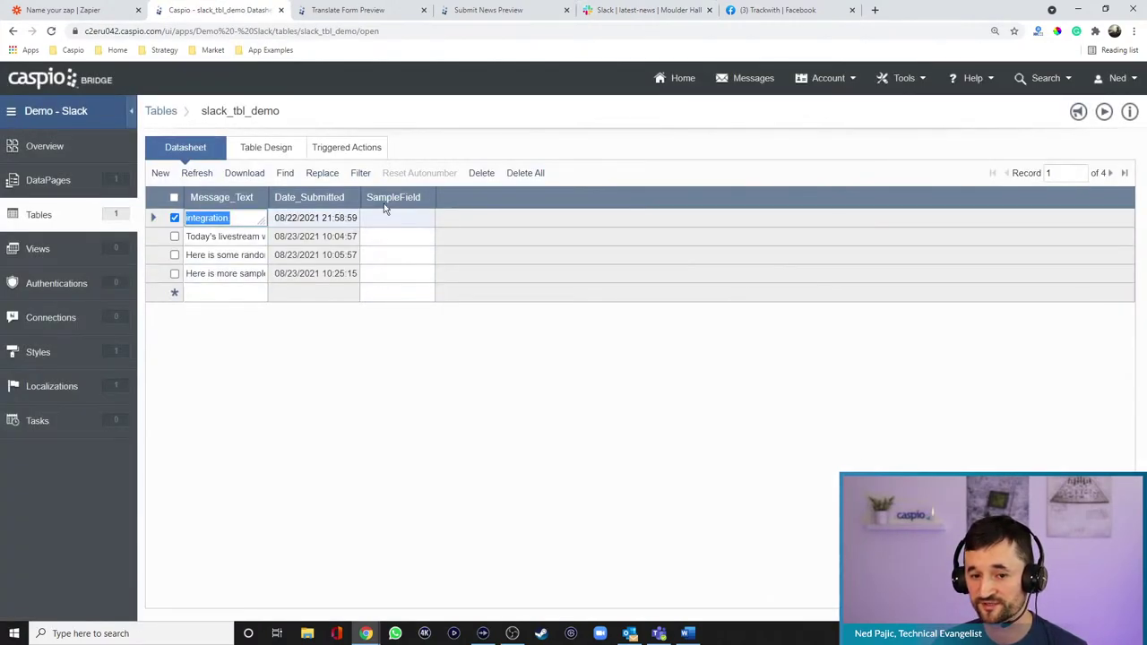
{"action": "left_click_drag", "start_coordinate": [266, 198], "coordinate": [515, 194]}
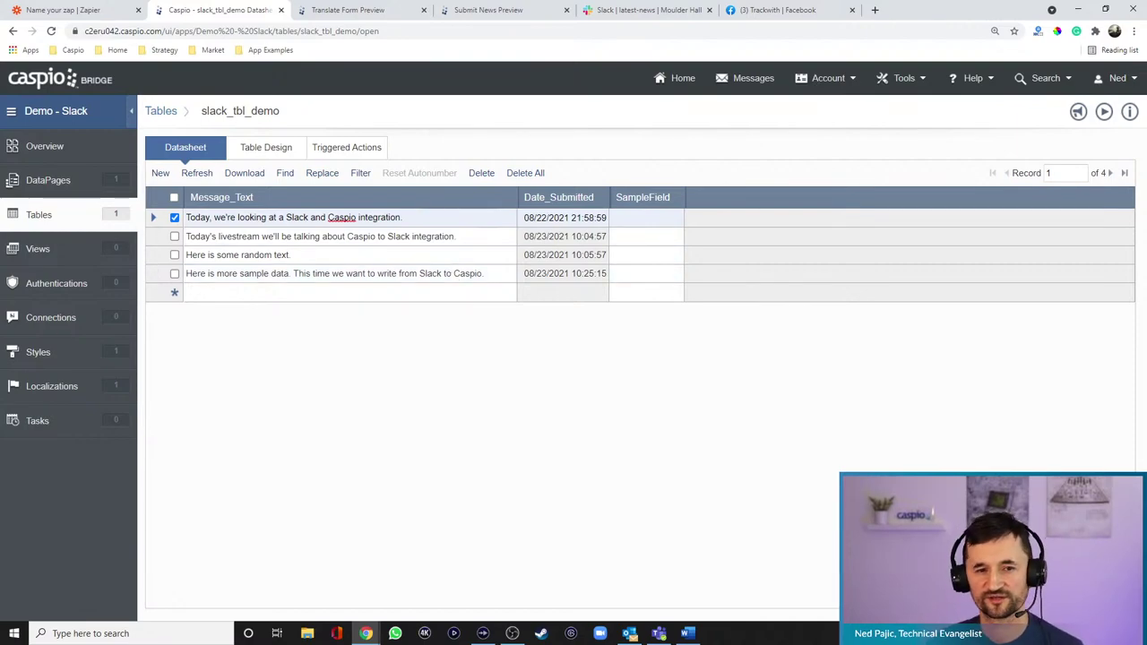
Switch to Zapier, open the Caspio-to-Slack Zap to view the options for an additional action, and return to the Zaps list
{"action": "left_click", "coordinate": [77, 10]}
{"action": "left_click", "coordinate": [20, 114]}
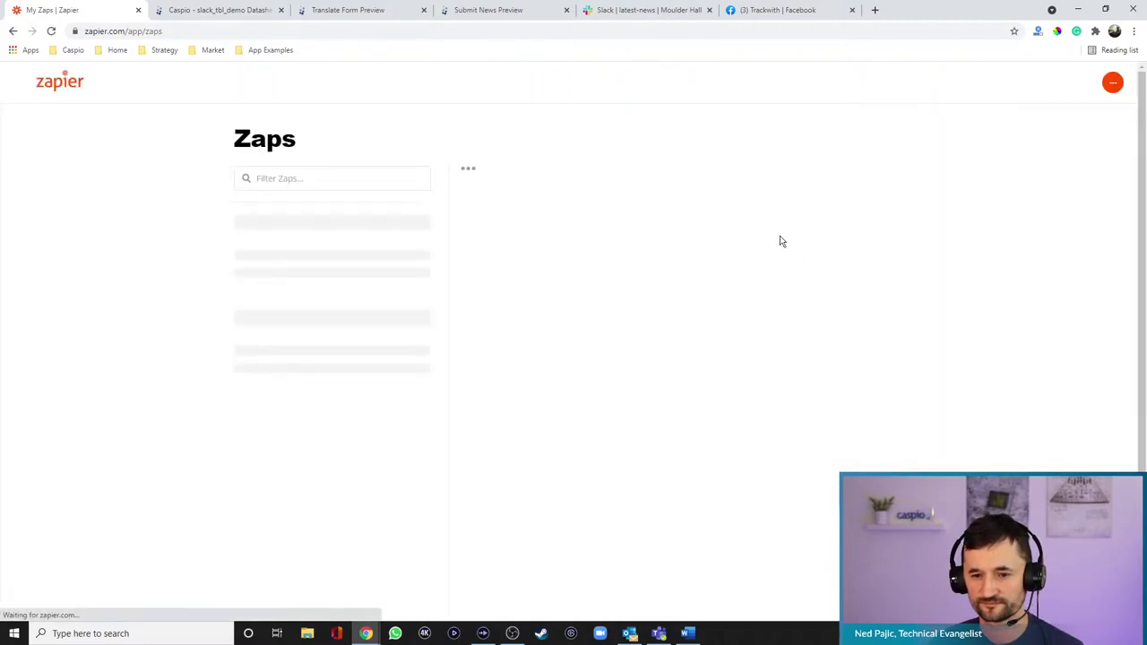
{"action": "left_click", "coordinate": [660, 265]}
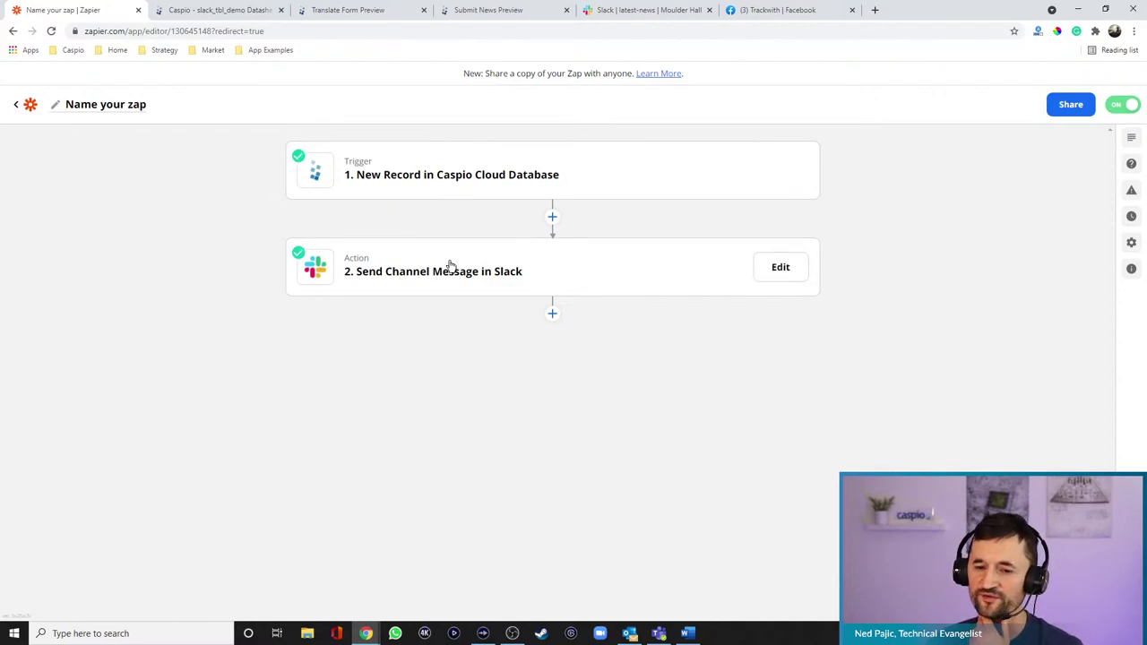
{"action": "left_click", "coordinate": [552, 314]}
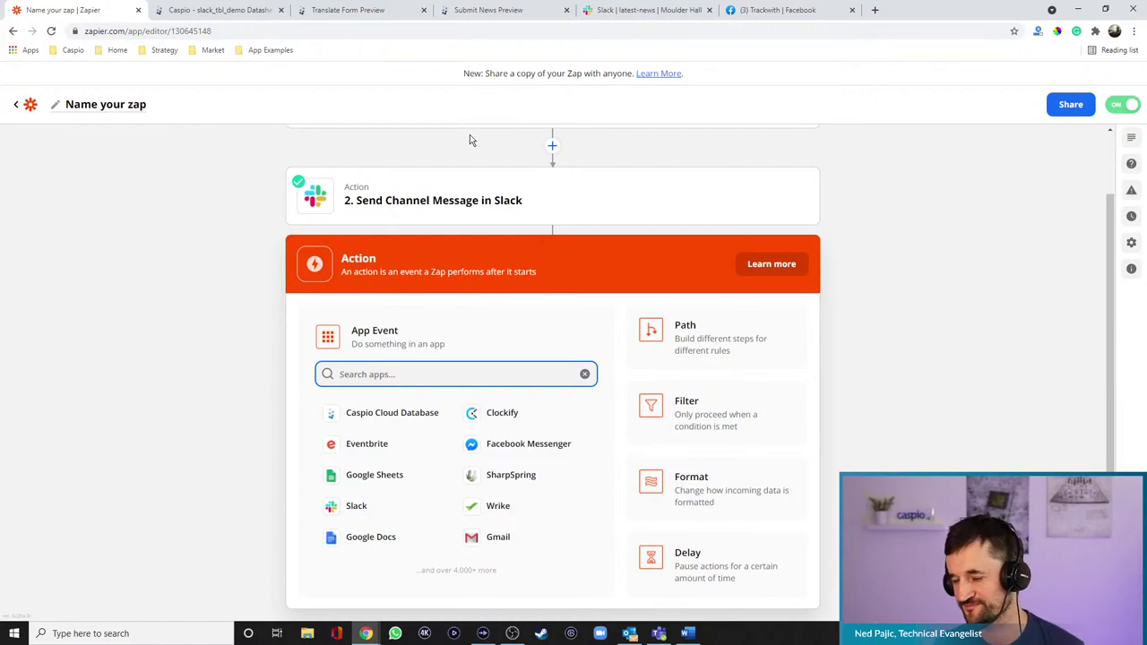
{"action": "left_click", "coordinate": [13, 106]}
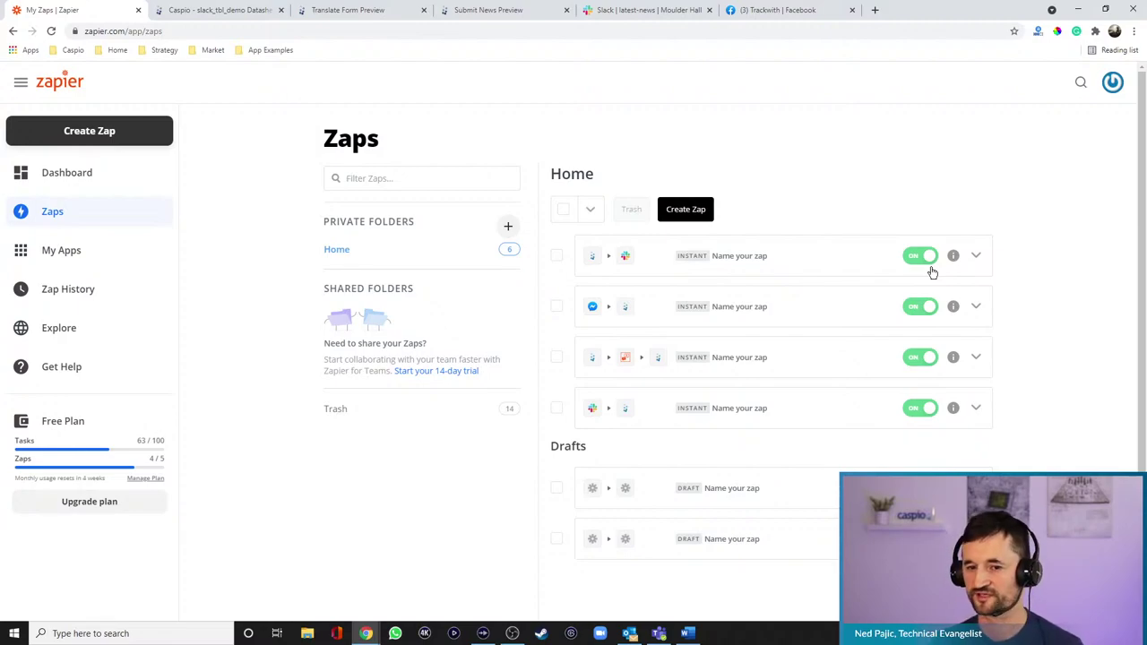
Start a new Zap, search the trigger apps for "tabl", and clear the search
{"action": "left_click", "coordinate": [681, 210]}
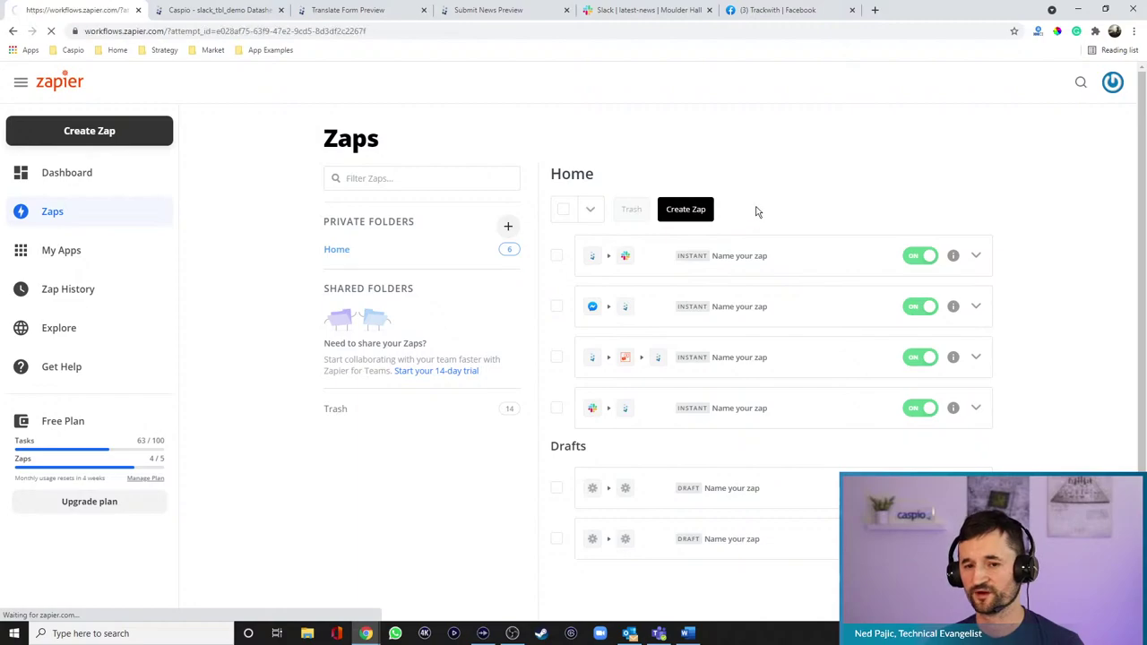
{"action": "left_click", "coordinate": [488, 348]}
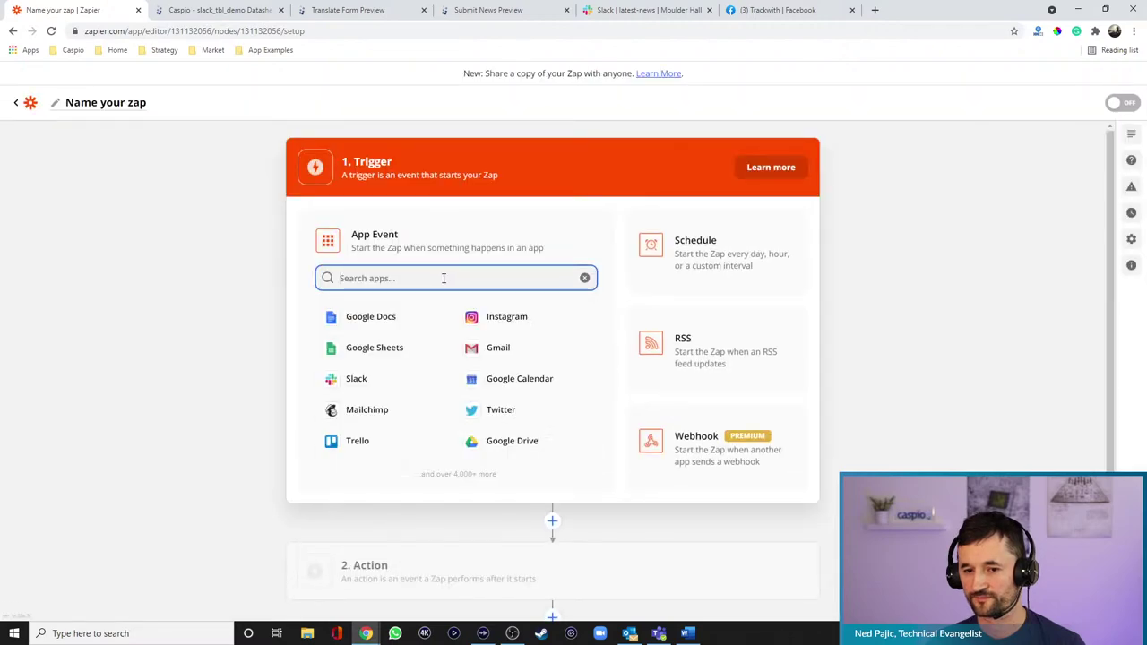
{"action": "type", "text": "tab"}
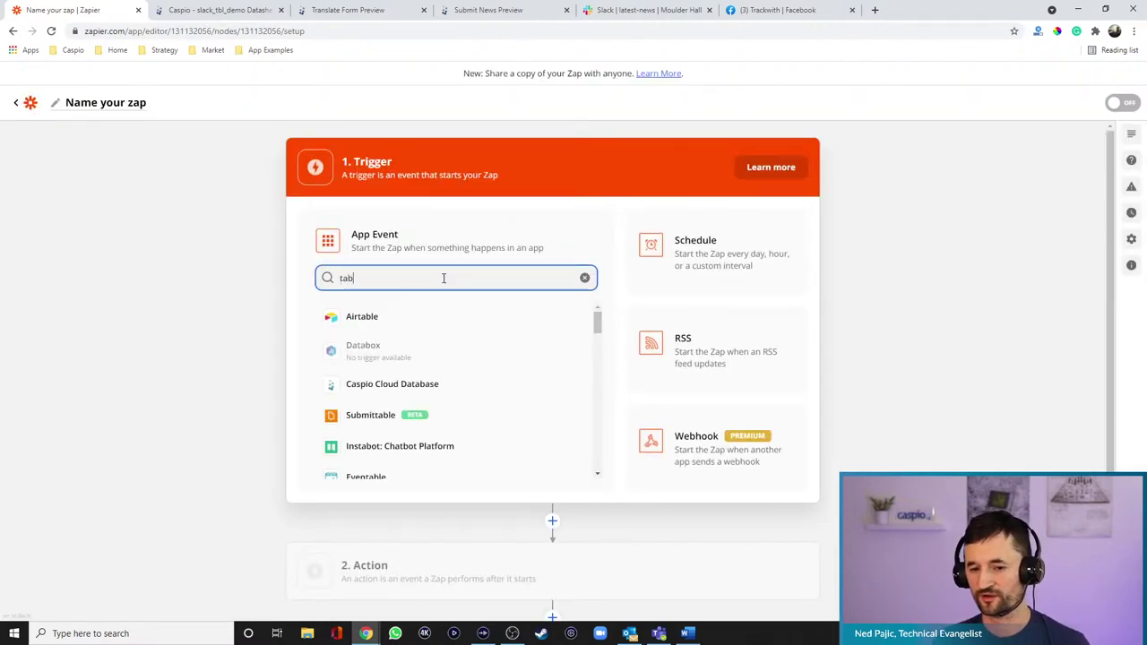
{"action": "type", "text": "l"}
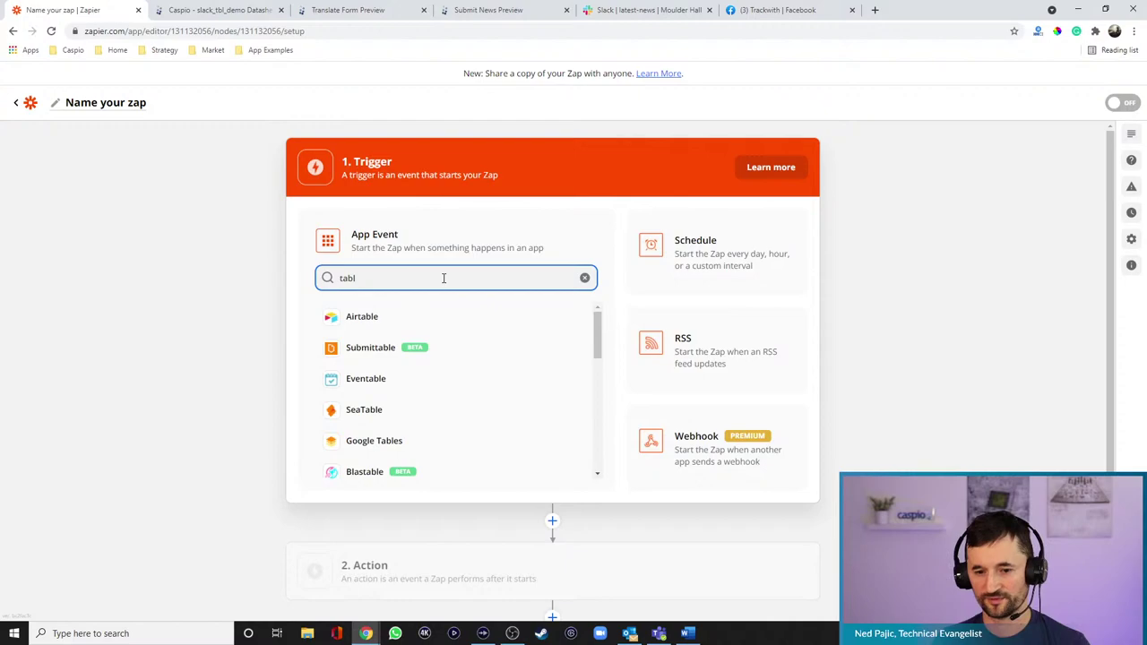
{"action": "key", "text": "BackSpace"}
{"action": "key", "text": "BackSpace"}
{"action": "key", "text": "BackSpace"}
{"action": "key", "text": "BackSpace"}
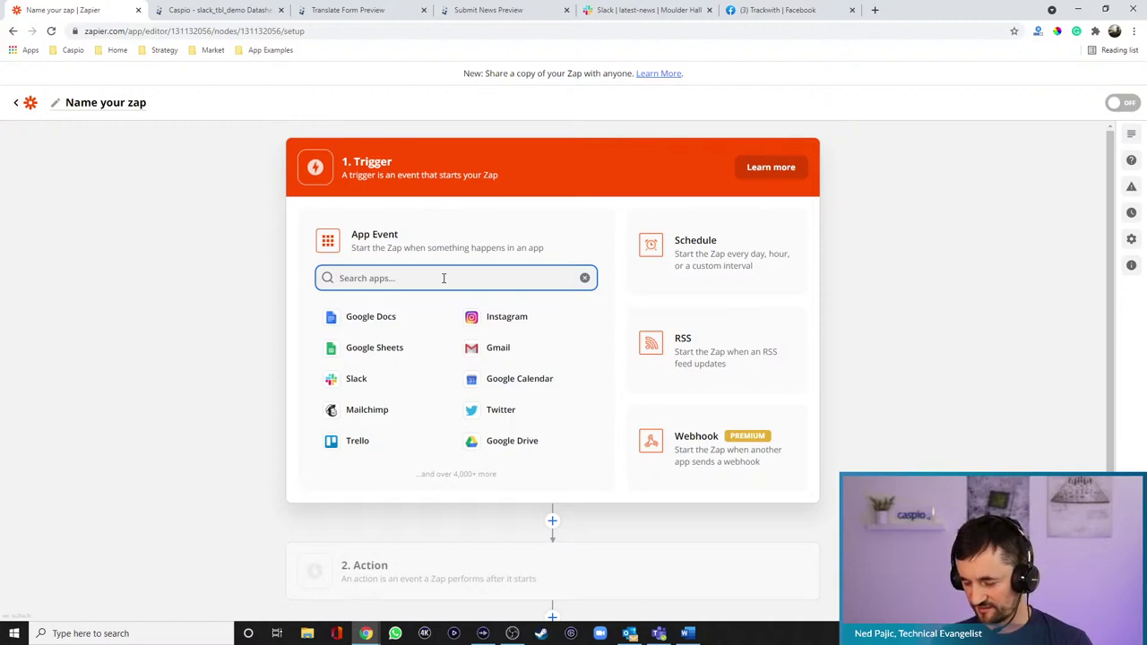
Search the trigger apps for "fac", "twitter" and "red", and leave the new Zap's editor for the Zaps list
{"action": "type", "text": "fac"}
{"action": "key", "text": "BackSpace"}
{"action": "key", "text": "BackSpace"}
{"action": "key", "text": "BackSpace"}
{"action": "type", "text": "twitter"}
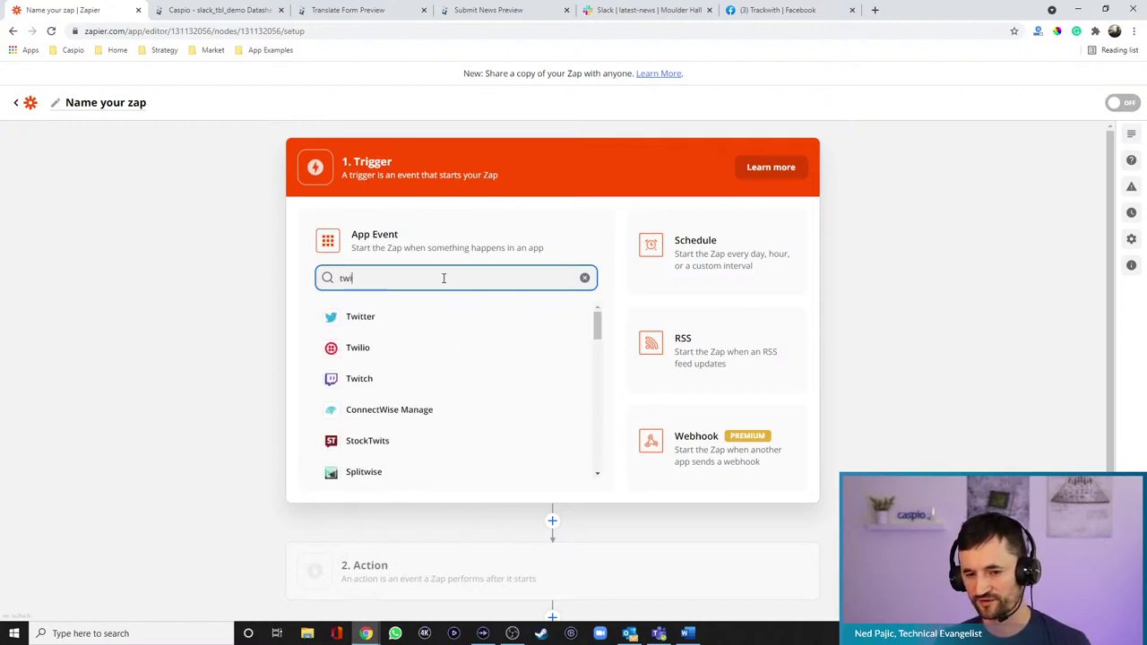
{"action": "key", "text": "BackSpace"}
{"action": "key", "text": "BackSpace"}
{"action": "key", "text": "BackSpace"}
{"action": "key", "text": "BackSpace"}
{"action": "key", "text": "BackSpace"}
{"action": "key", "text": "BackSpace"}
{"action": "key", "text": "BackSpace"}
{"action": "type", "text": "red"}
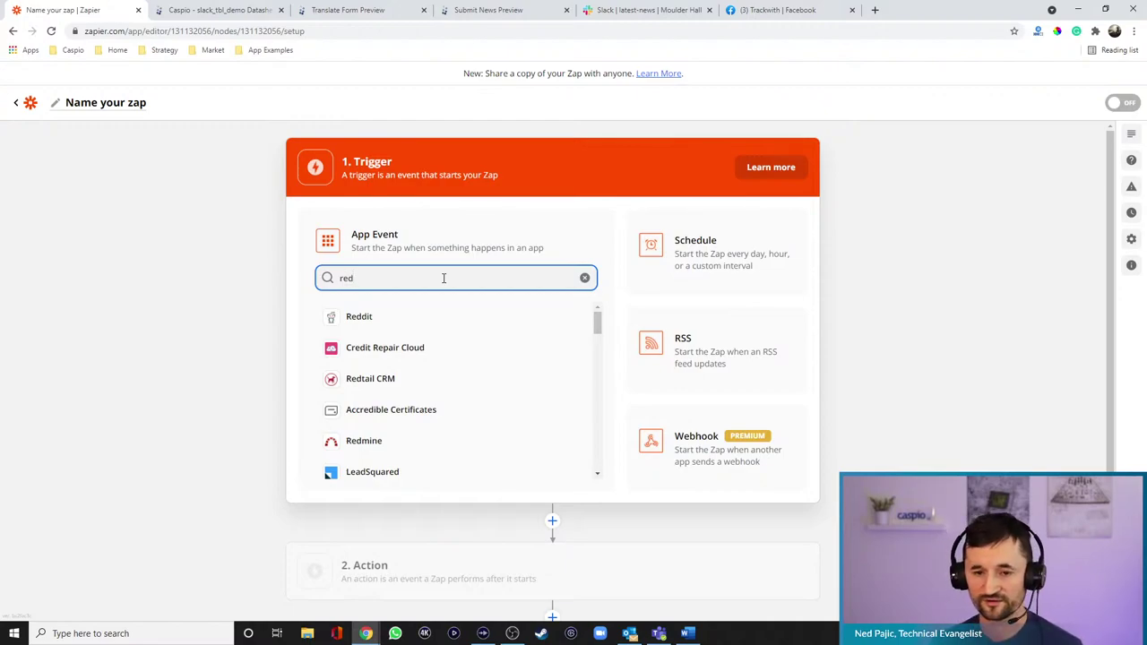
{"action": "left_click", "coordinate": [15, 102]}
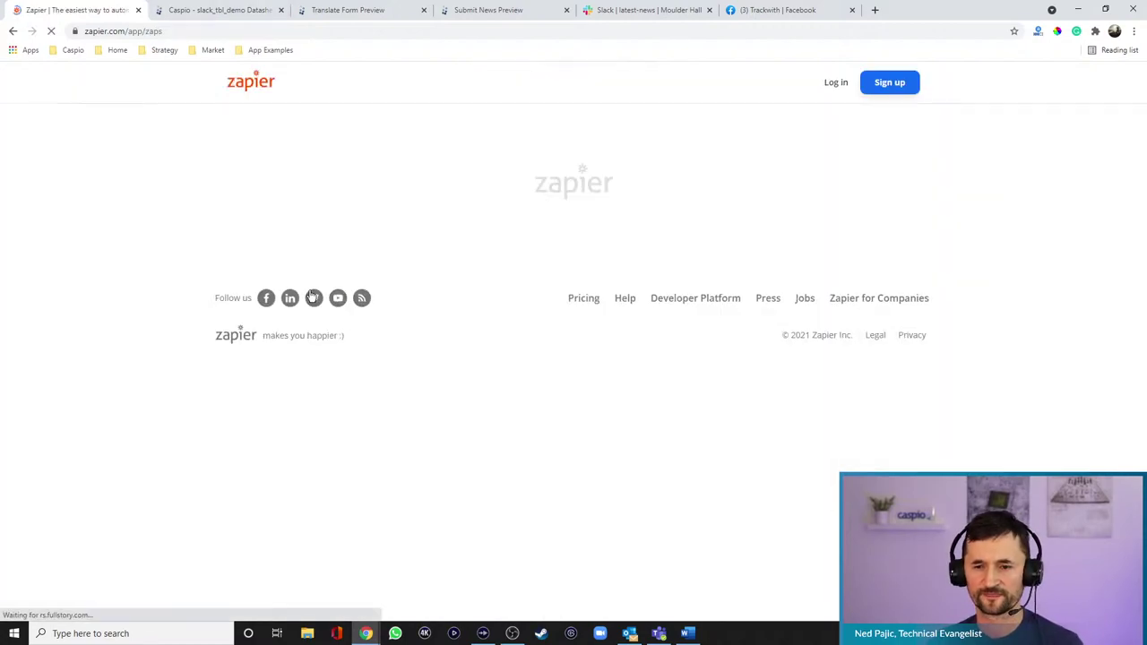